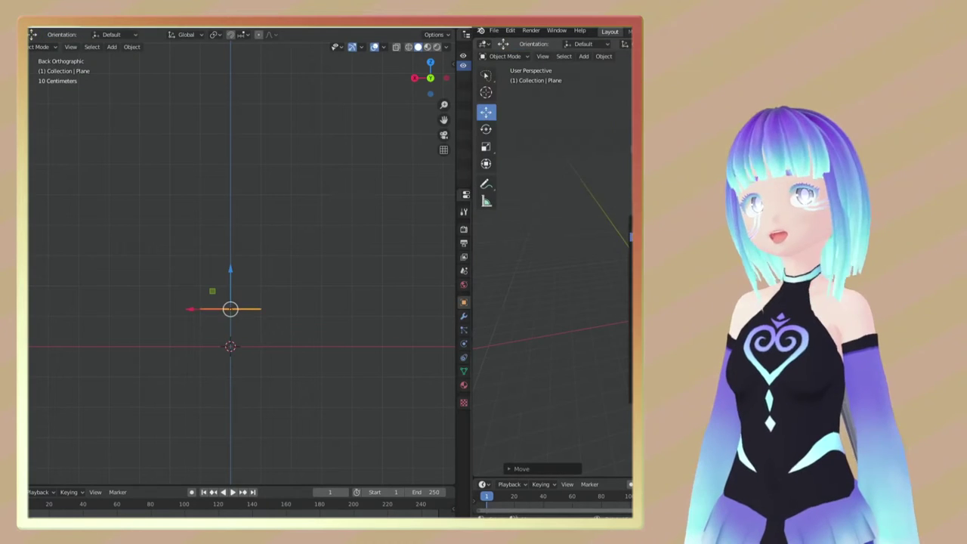
- In Edit Mode, extrude the short edge into the first section of the curved outline
key(Tab)
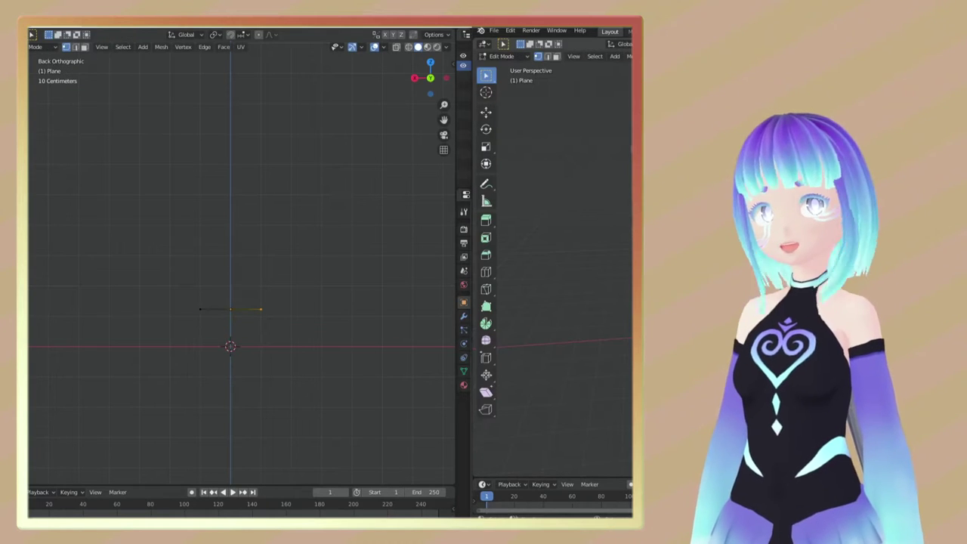
key(w)
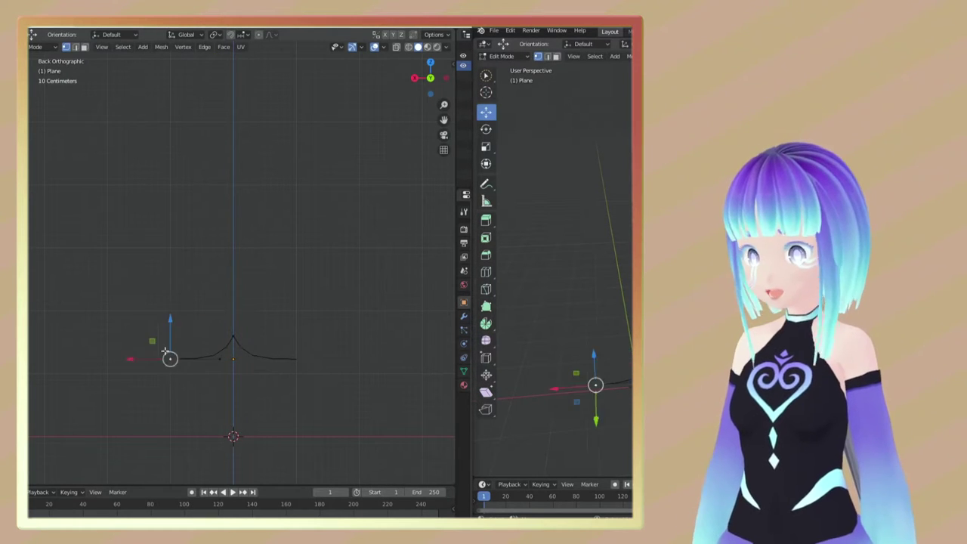
click(147, 360)
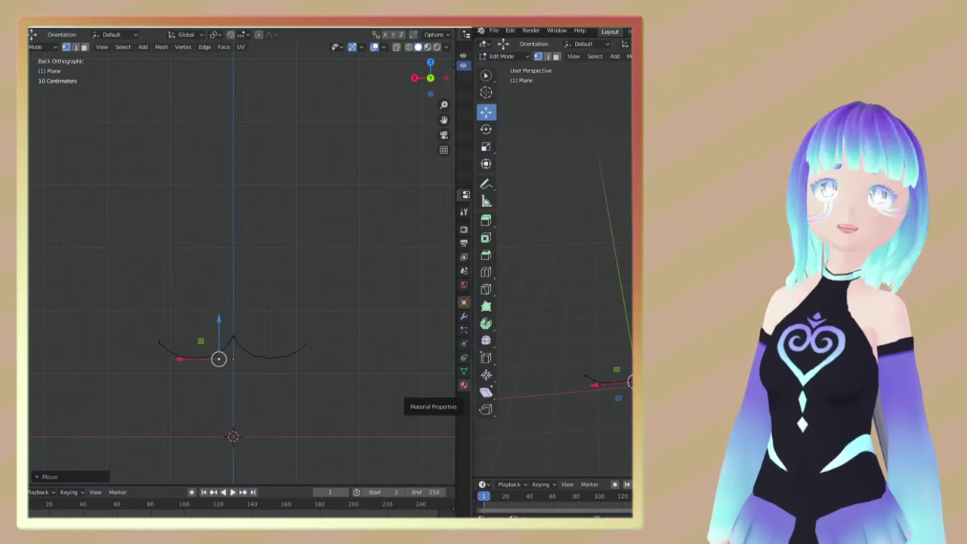
middle_drag(174, 363, 325, 302)
- Extrude the outline further down-left and flatten it along Y with S Y
right_click(548, 399)
drag(548, 399, 505, 411)
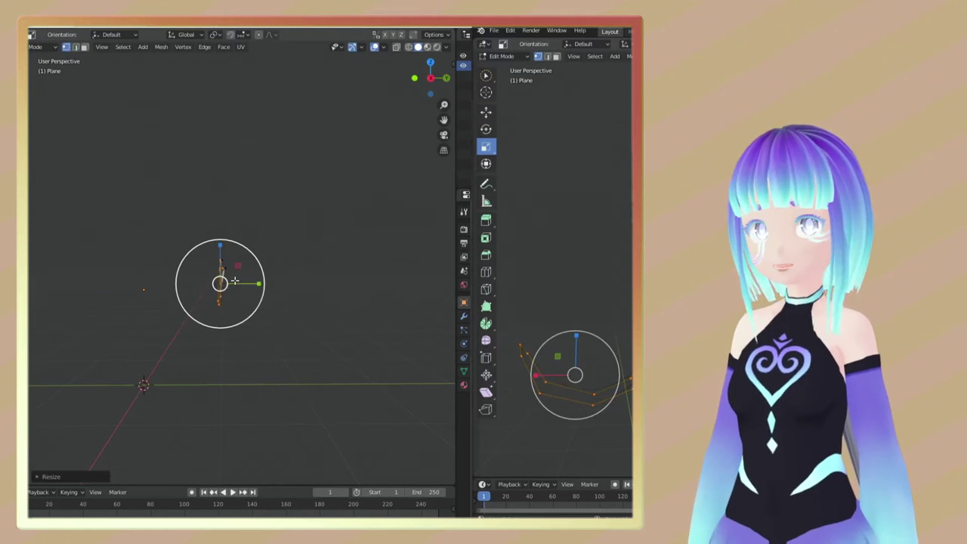
drag(259, 283, 266, 283)
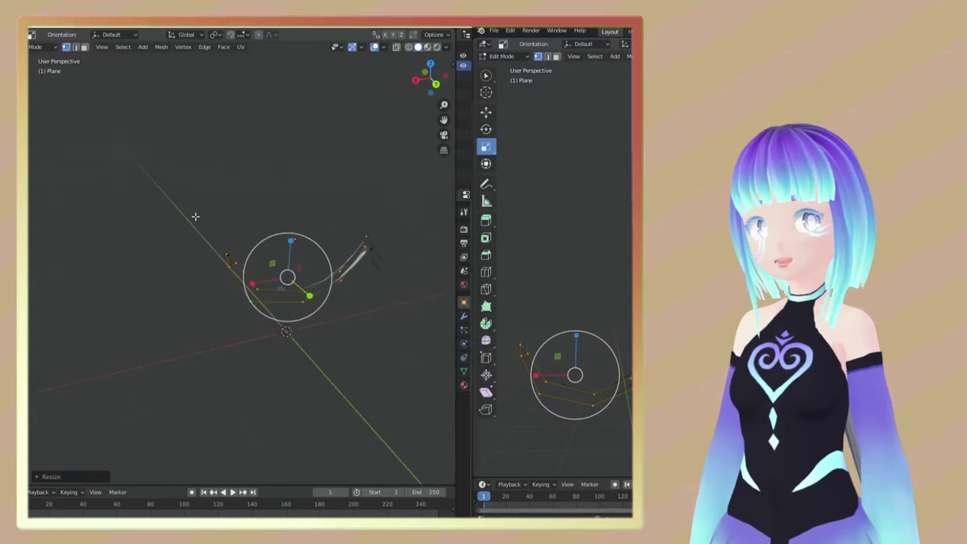
middle_drag(221, 245, 312, 323)
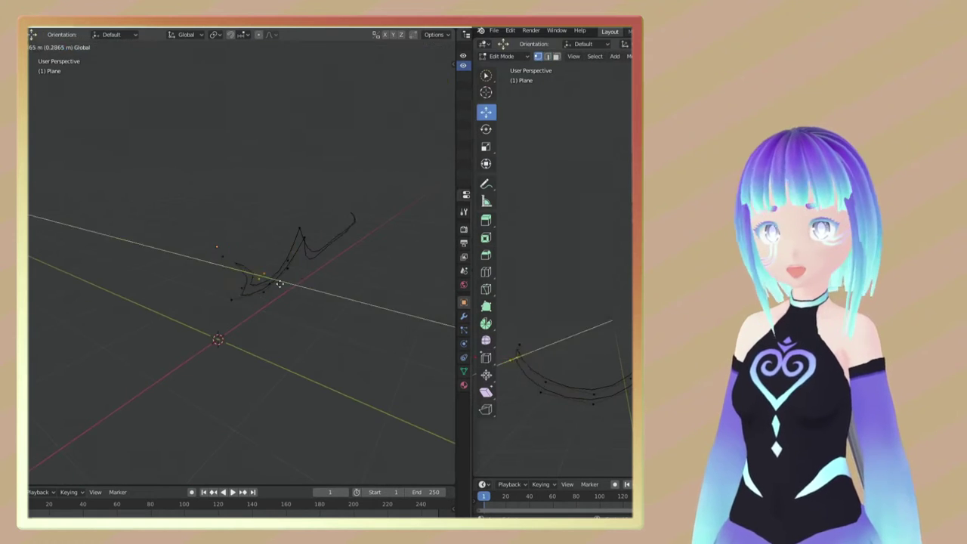
- Raise a vertex of the strip upward to start forming the first rounded lobe
key(g)
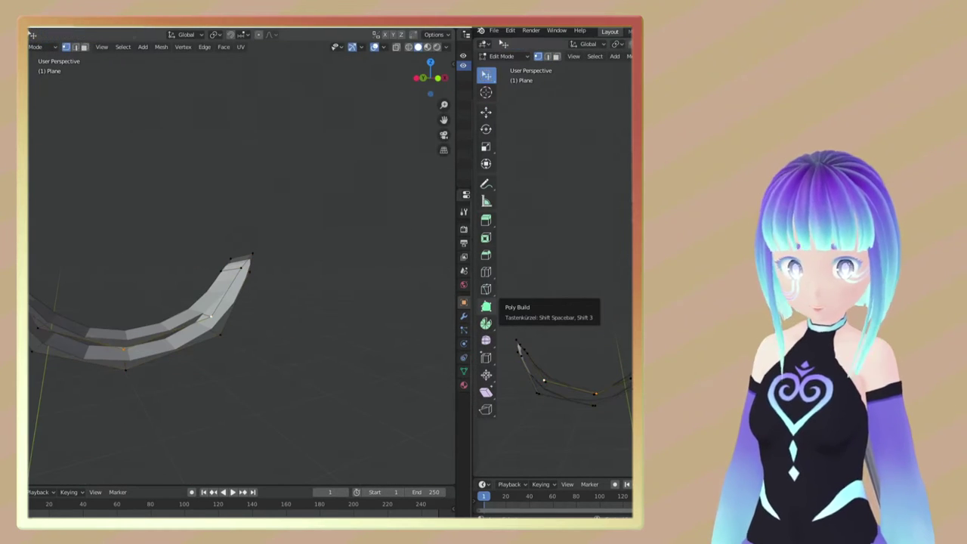
key(shift+space)
key(g)
drag(234, 249, 173, 272)
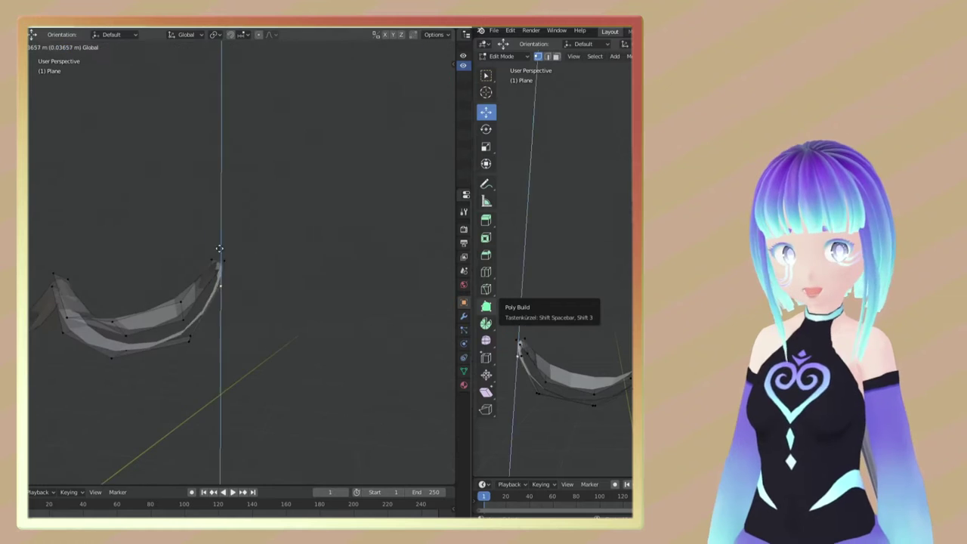
click(172, 272)
middle_drag(172, 272, 155, 306)
scroll(152, 311, up, 4)
scroll(155, 306, down, 3)
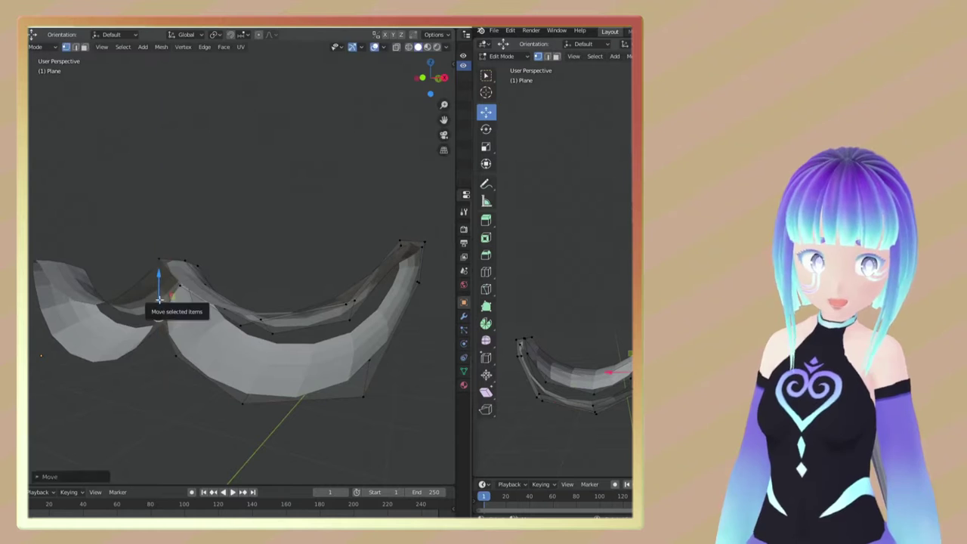
mouse_move(273, 318)
middle_down()
mouse_move(302, 221)
mouse_move(355, 227)
middle_up()
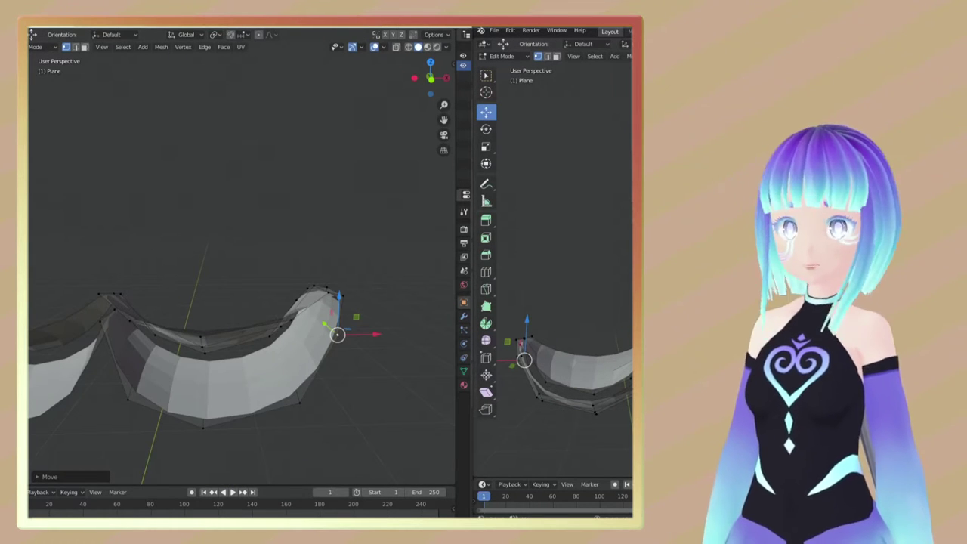
middle_drag(338, 333, 309, 300)
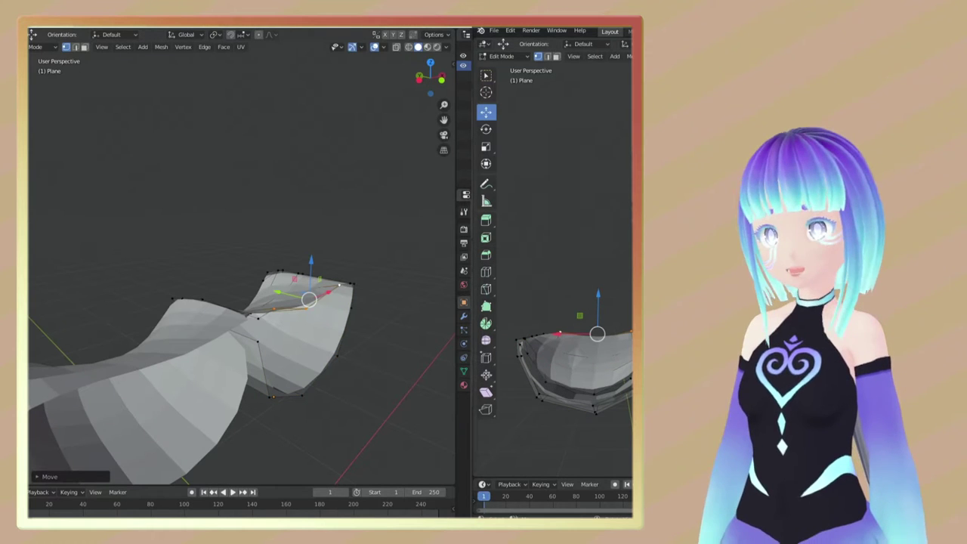
middle_drag(309, 299, 331, 299)
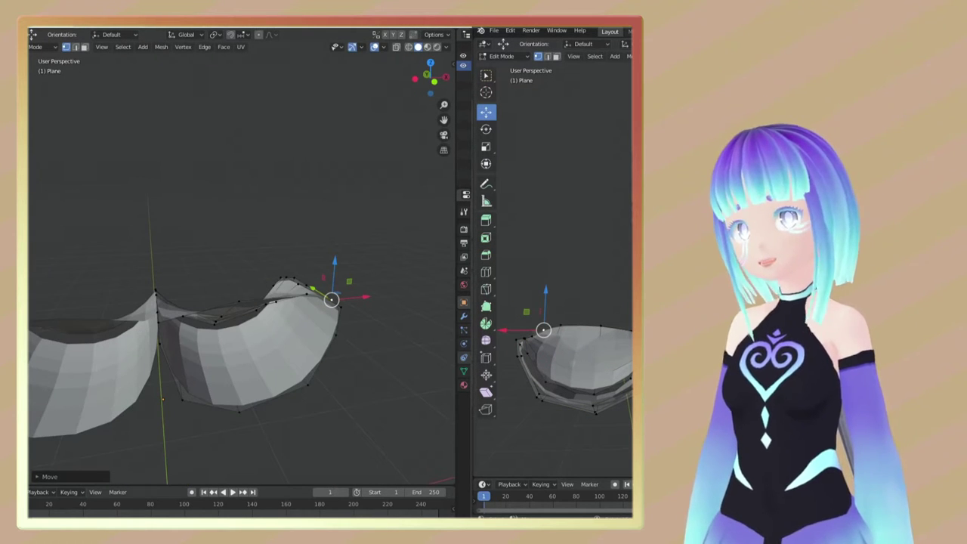
middle_drag(331, 299, 328, 378)
- Move vertices from the Back Orthographic view to shape the second lobe, then return to Front view
key(ctrl+KP_1)
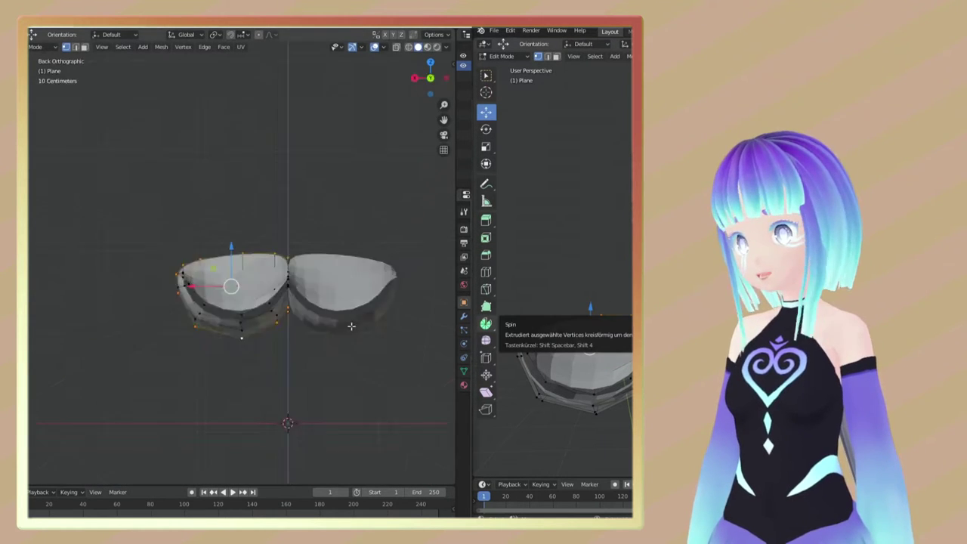
middle_drag(351, 326, 303, 287)
drag(283, 267, 256, 269)
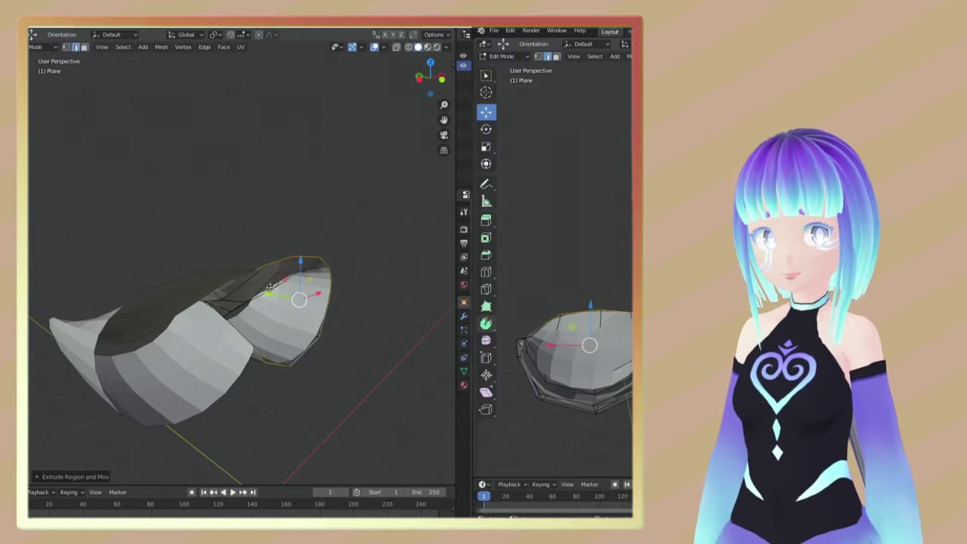
middle_drag(270, 287, 211, 162)
key(w)
right_click(212, 162)
key(Escape)
key(KP_1)
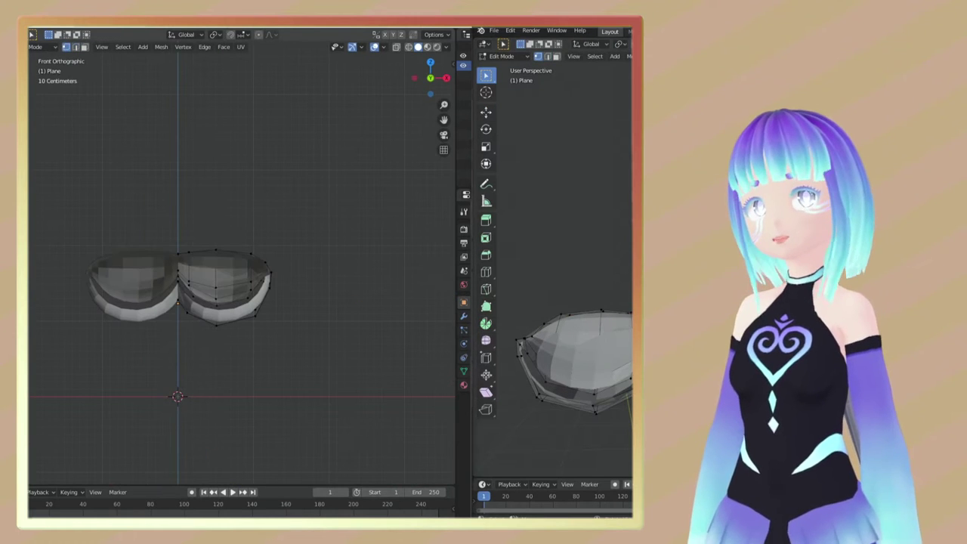
- Move and scale the vertices to merge the lobes into an elongated rounded blob
drag(604, 355, 621, 361)
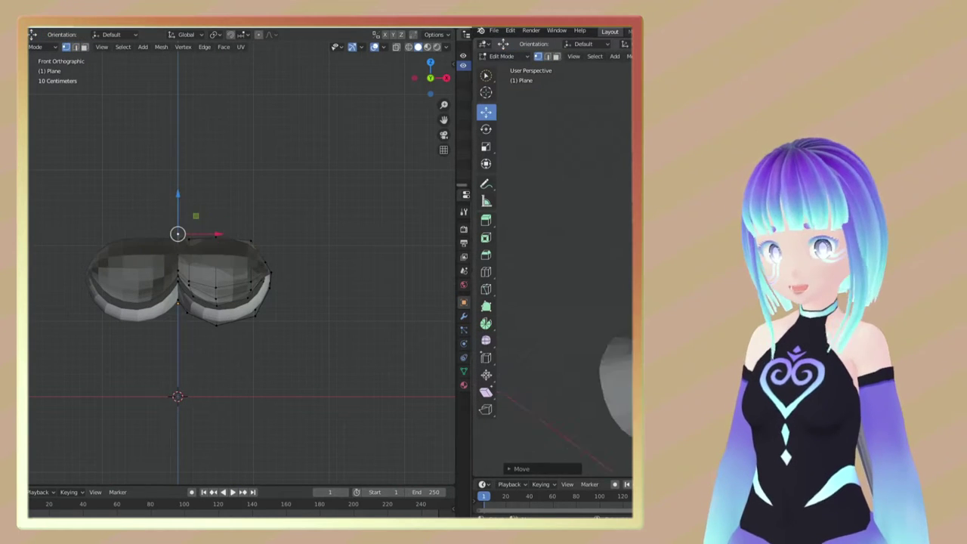
mouse_move(189, 248)
mouse_down()
mouse_move(177, 308)
mouse_move(217, 320)
mouse_up()
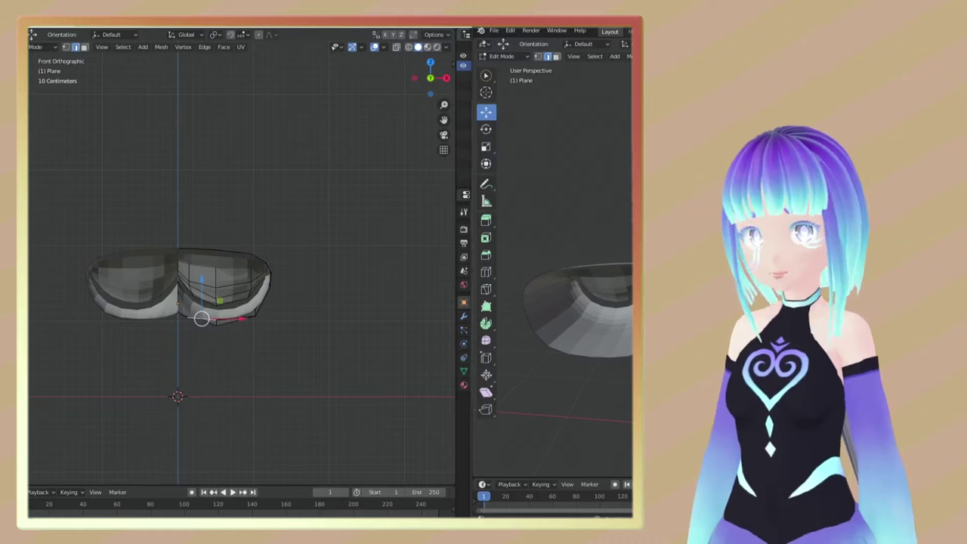
middle_drag(563, 325, 574, 303)
key(s)
mouse_move(624, 321)
middle_down()
mouse_move(597, 332)
mouse_move(551, 318)
mouse_move(574, 302)
middle_up()
key(alt+a)
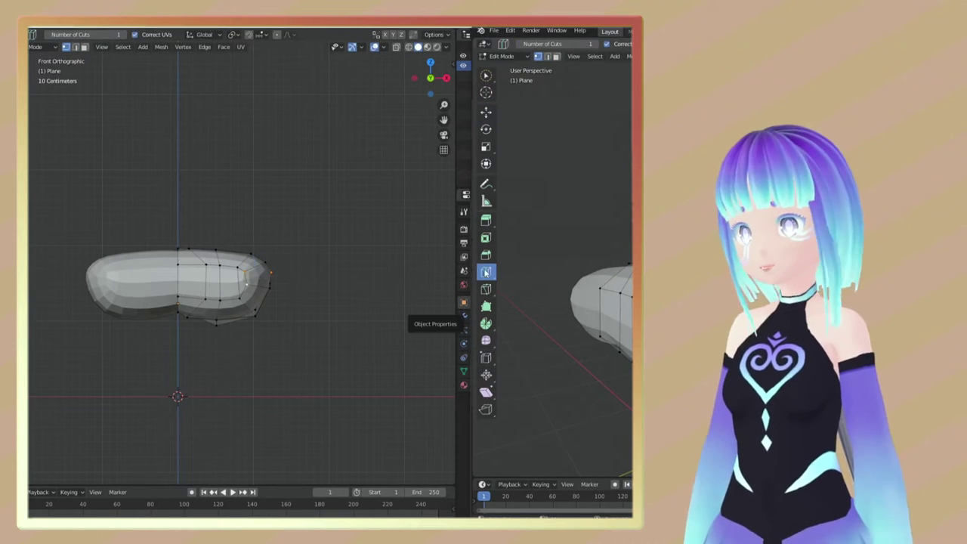
- Move the end vertices of the new edge loop to round off the blob's tip
click(486, 112)
mouse_move(574, 318)
middle_down()
mouse_move(613, 300)
mouse_move(575, 287)
middle_up()
drag(555, 281, 562, 250)
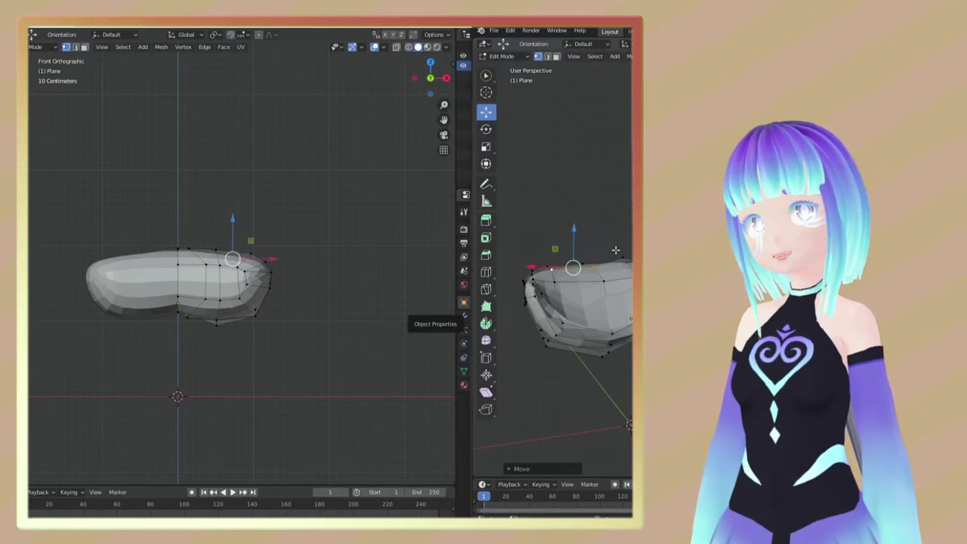
middle_drag(616, 249, 608, 280)
click(612, 286)
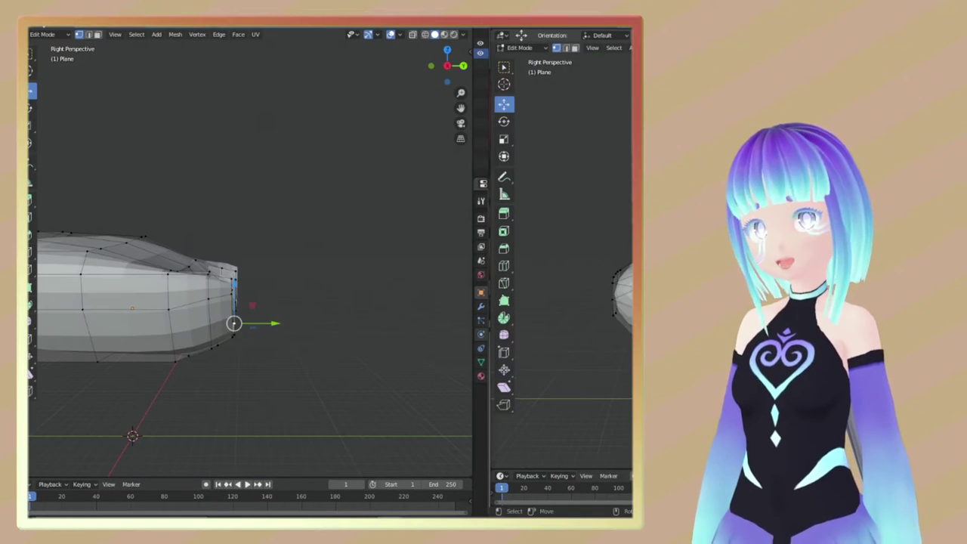
- Extrude a tall ghost-shaped vertex outline around the blob and adjust its vertices
ctrl+right_click(586, 256)
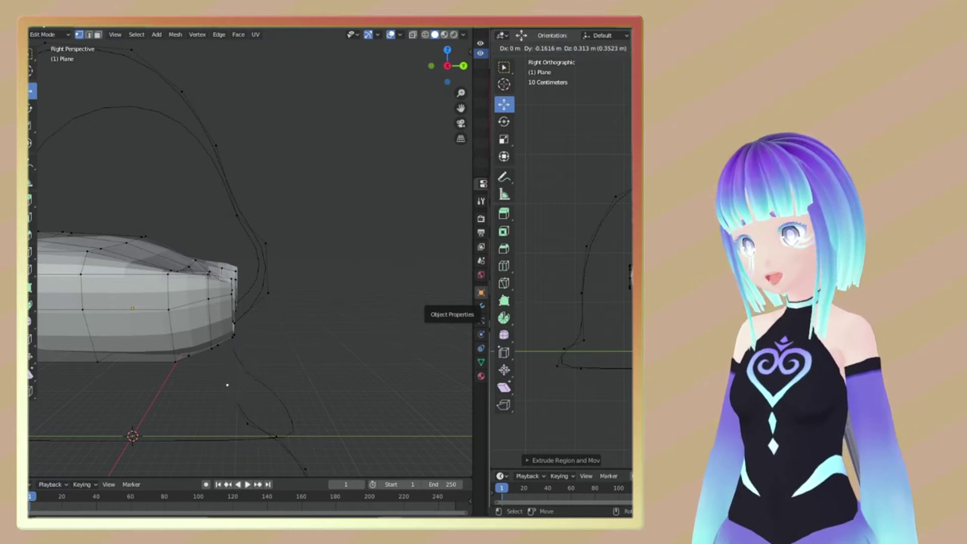
click(231, 380)
mouse_move(231, 380)
middle_down()
mouse_move(217, 213)
mouse_move(151, 216)
mouse_move(180, 287)
middle_up()
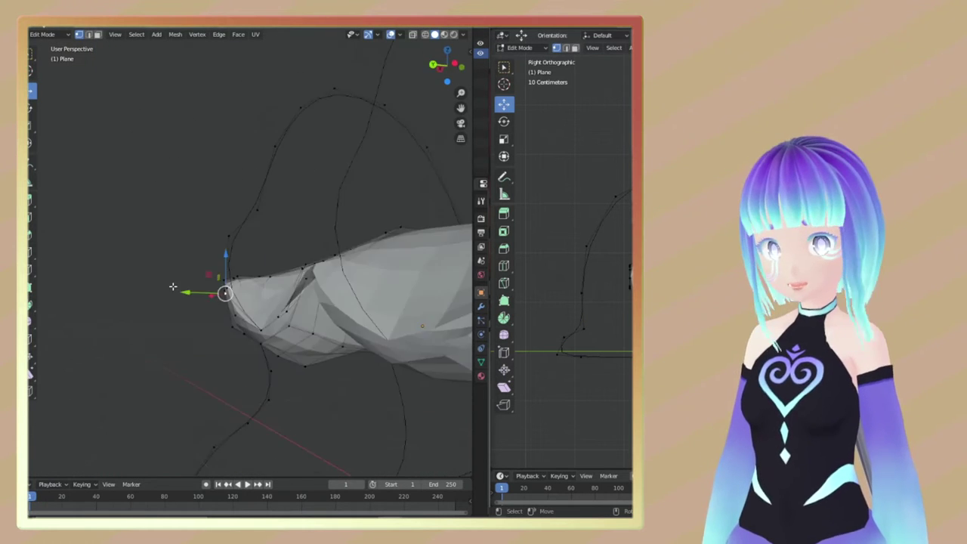
key(w)
drag(561, 147, 630, 268)
mouse_move(227, 303)
middle_down()
mouse_move(288, 365)
mouse_move(91, 201)
mouse_move(295, 182)
mouse_move(92, 40)
middle_up()
key(shift+space)
key(g)
mouse_move(238, 271)
middle_down()
mouse_move(241, 209)
mouse_move(335, 320)
mouse_move(218, 276)
mouse_move(147, 283)
mouse_move(249, 299)
mouse_move(238, 313)
middle_up()
- Select an edge loop around the blob and scale it larger
key(2)
key(shift+space)
key(k)
click(79, 34)
mouse_move(203, 339)
middle_down()
mouse_move(237, 302)
mouse_move(262, 369)
mouse_move(226, 355)
mouse_move(219, 339)
mouse_move(269, 330)
mouse_move(227, 317)
middle_up()
key(2)
alt+click(226, 389)
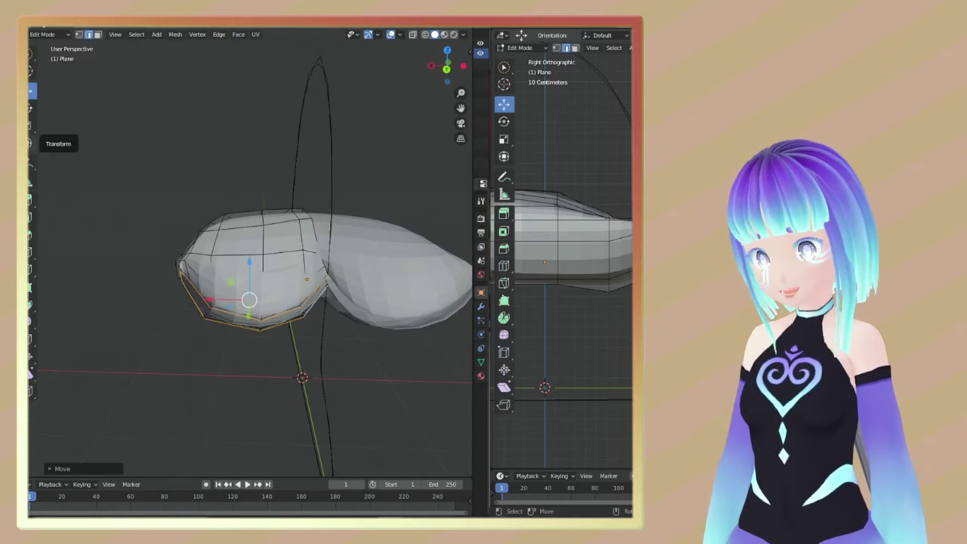
click(31, 125)
key(s)
click(215, 284)
middle_drag(216, 284, 130, 170)
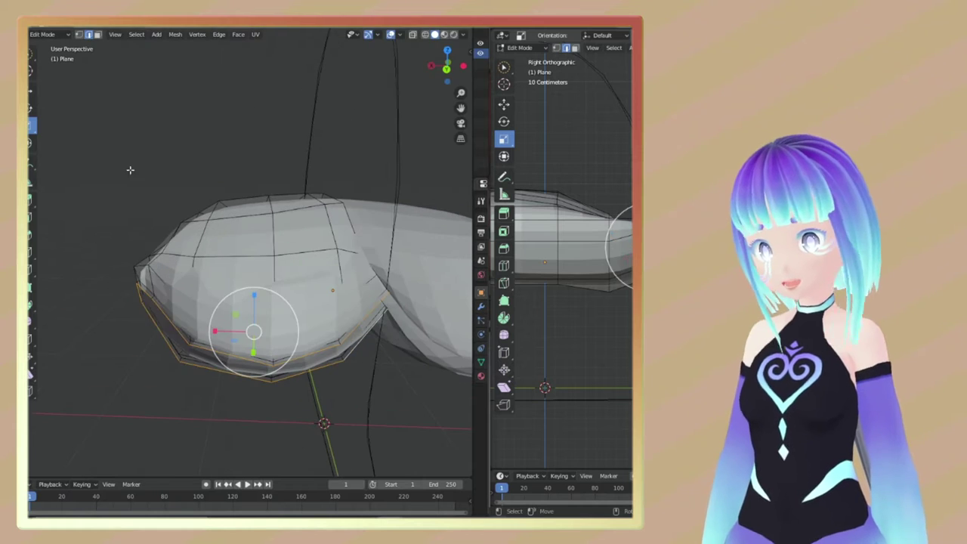
mouse_move(267, 364)
middle_down()
mouse_move(265, 292)
mouse_move(136, 302)
mouse_move(259, 335)
middle_up()
- Move the enlarged loop along the Y axis
key(g)
key(y)
key(y)
click(275, 390)
mouse_move(275, 390)
middle_down()
mouse_move(260, 387)
mouse_move(302, 355)
mouse_move(304, 269)
mouse_move(270, 287)
mouse_move(248, 385)
middle_up()
- Set the selected edge loop's bevel weight to 0.957
key(2)
alt+click(249, 385)
right_click(203, 368)
click(165, 388)
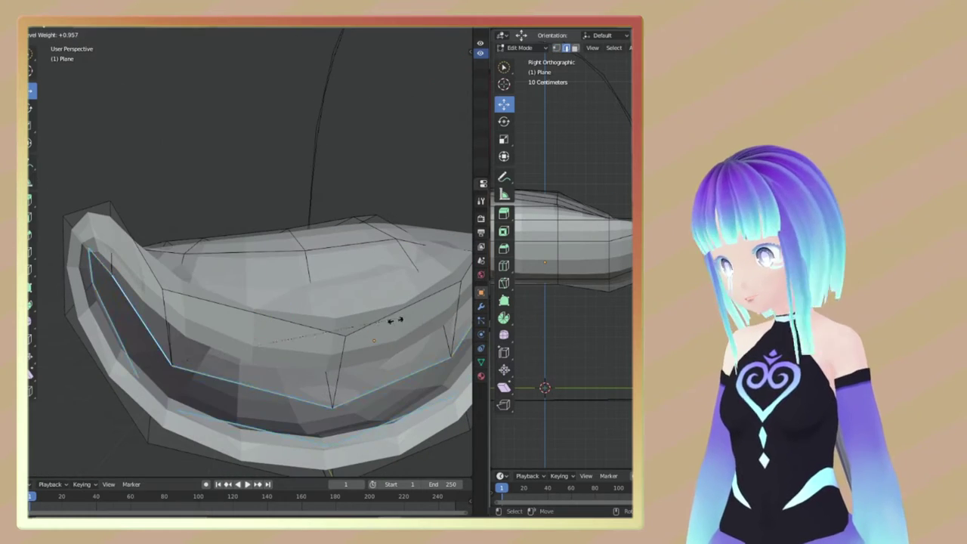
mouse_move(175, 125)
middle_down()
mouse_move(386, 257)
mouse_move(239, 328)
mouse_move(237, 295)
mouse_move(252, 321)
mouse_move(363, 265)
mouse_move(227, 317)
mouse_move(313, 198)
middle_up()
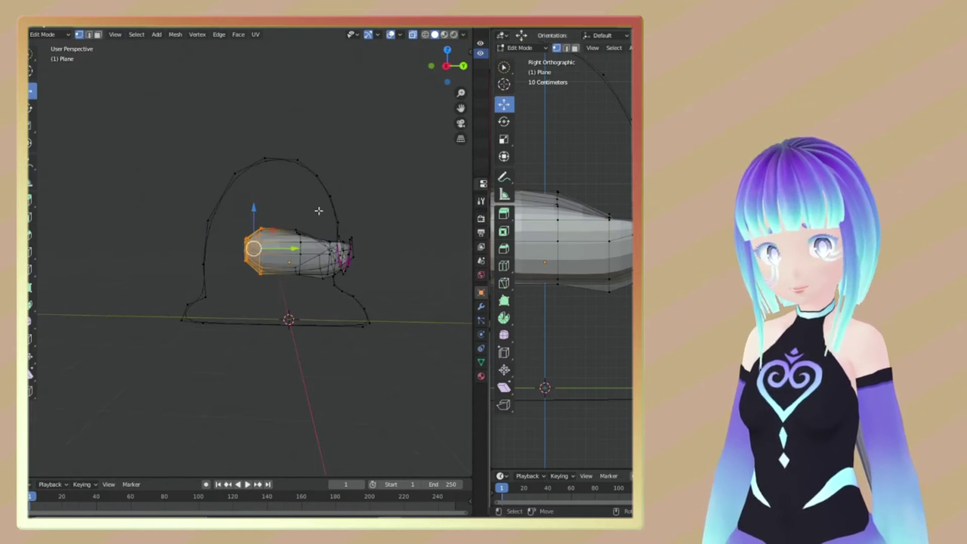
- Move the selected vertices on top of the mesh to reshape the arched edge
scroll(322, 197, up, 5)
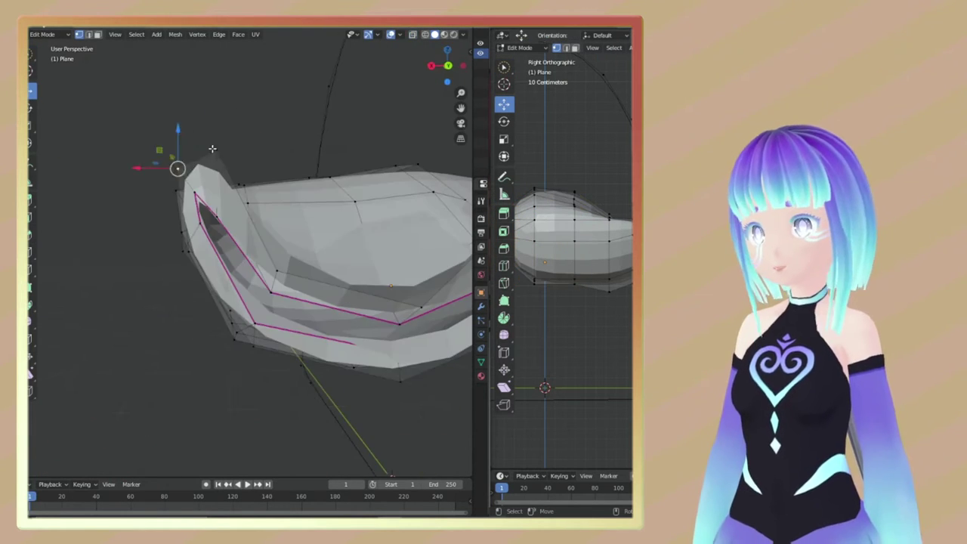
middle_drag(322, 197, 308, 276)
mouse_move(240, 266)
middle_down()
mouse_move(249, 295)
mouse_move(171, 170)
mouse_move(336, 188)
mouse_move(320, 261)
mouse_move(219, 443)
mouse_move(141, 75)
mouse_move(193, 238)
mouse_move(351, 209)
mouse_move(345, 183)
mouse_move(345, 302)
middle_up()
right_click(377, 194)
mouse_move(377, 194)
middle_down()
mouse_move(123, 226)
mouse_move(242, 285)
mouse_move(253, 249)
mouse_move(302, 355)
mouse_move(211, 270)
mouse_move(162, 276)
mouse_move(244, 29)
mouse_move(279, 291)
middle_up()
key(g)
click(219, 302)
- Extrude the selected edge region and reposition the arc vertices
click(89, 34)
key(e)
mouse_move(226, 265)
middle_down()
mouse_move(300, 226)
mouse_move(298, 308)
mouse_move(339, 244)
mouse_move(295, 321)
mouse_move(302, 270)
mouse_move(219, 272)
mouse_move(249, 249)
middle_up()
key(g)
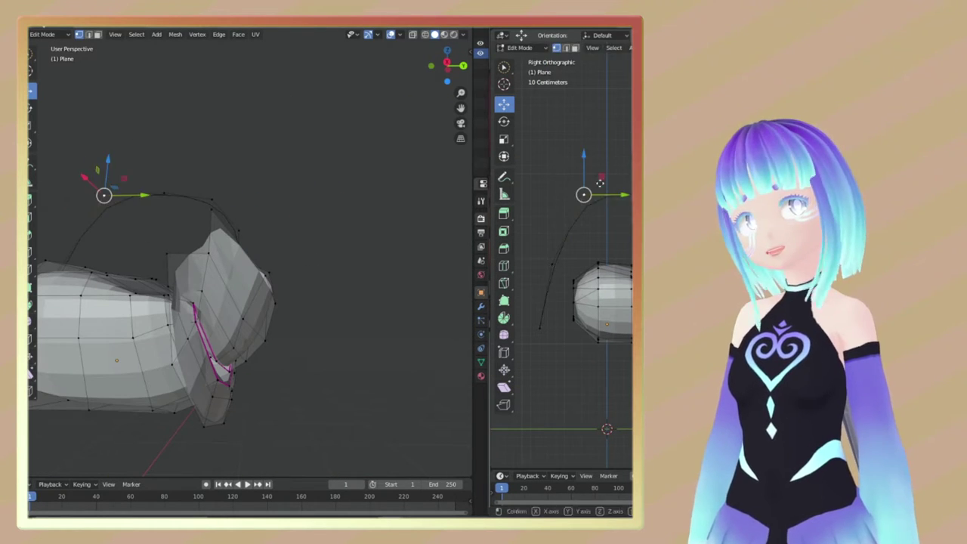
click(564, 207)
mouse_move(565, 207)
middle_down()
mouse_move(626, 240)
mouse_move(575, 249)
middle_up()
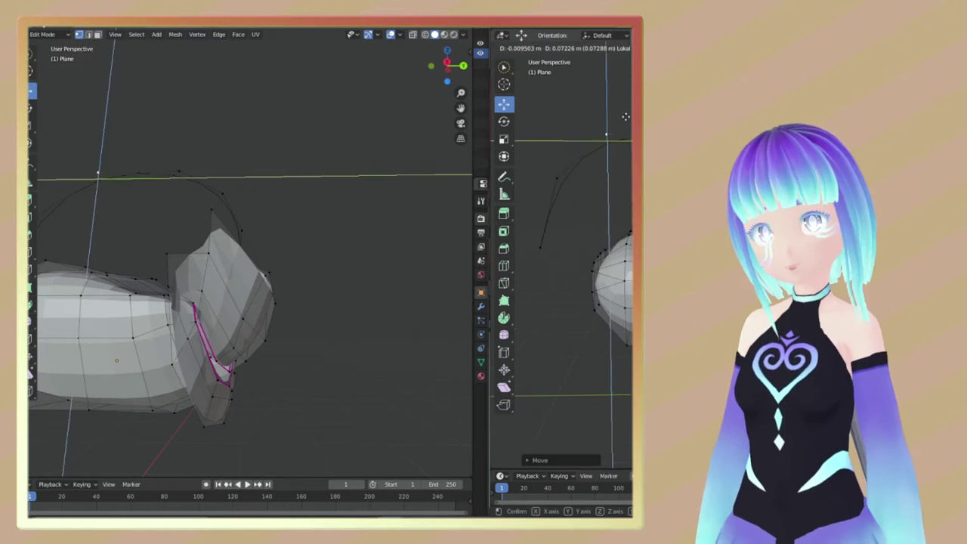
mouse_move(242, 229)
middle_down()
mouse_move(193, 223)
mouse_move(207, 222)
mouse_move(176, 258)
mouse_move(226, 252)
mouse_move(167, 249)
middle_up()
- Refine the arc with axis-constrained moves along Y and X
key(g)
key(y)
key(y)
click(239, 215)
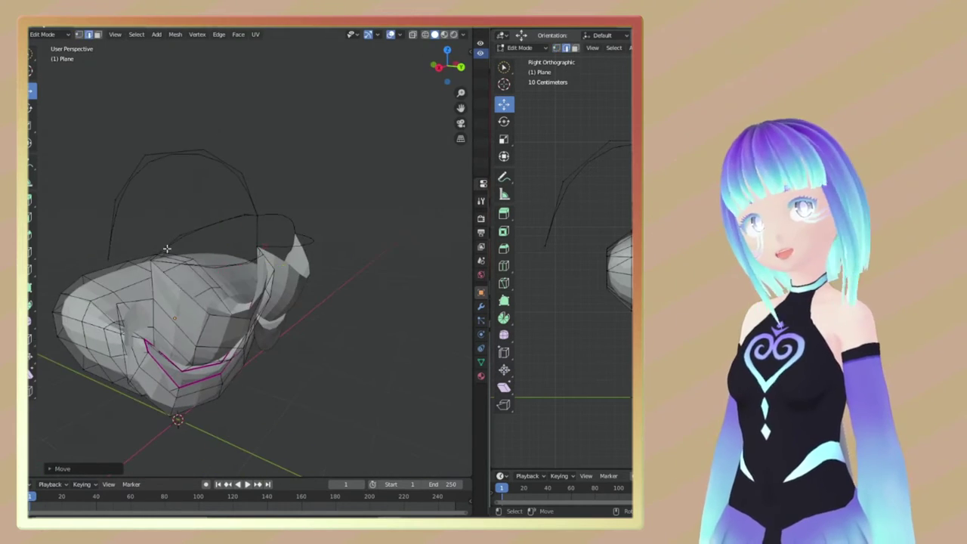
mouse_move(236, 282)
middle_down()
mouse_move(274, 287)
mouse_move(260, 250)
mouse_move(325, 242)
middle_up()
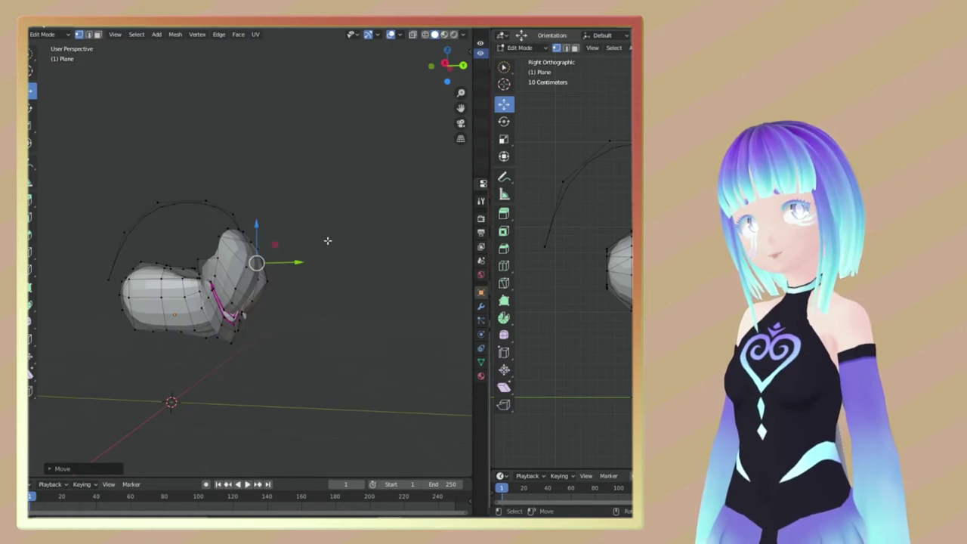
key(g)
key(shift+x)
click(194, 255)
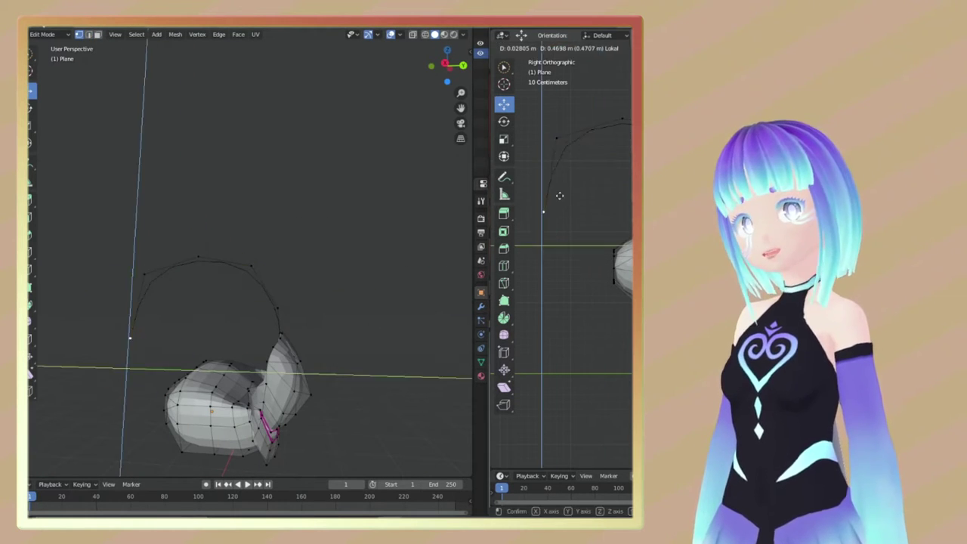
click(559, 195)
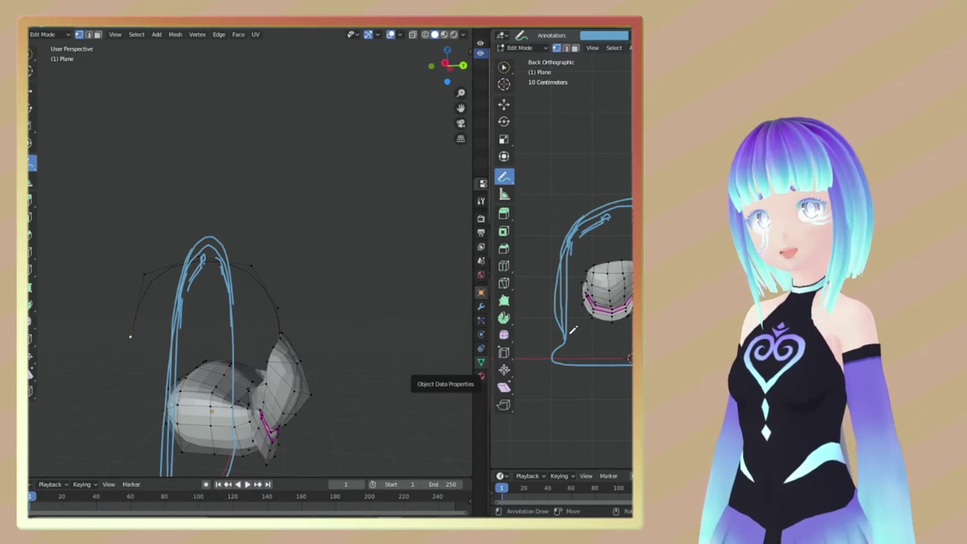
- In the side view, move a selected part of the arc along X
key(KP_3)
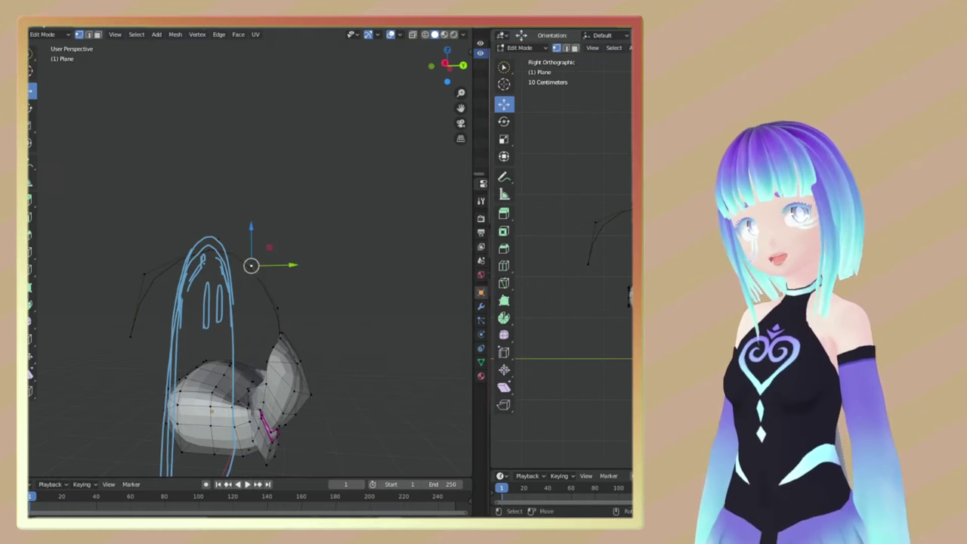
drag(596, 214, 602, 241)
mouse_move(605, 272)
middle_down()
mouse_move(574, 250)
mouse_move(629, 278)
mouse_move(574, 249)
middle_up()
click(546, 291)
key(g)
key(x)
click(563, 300)
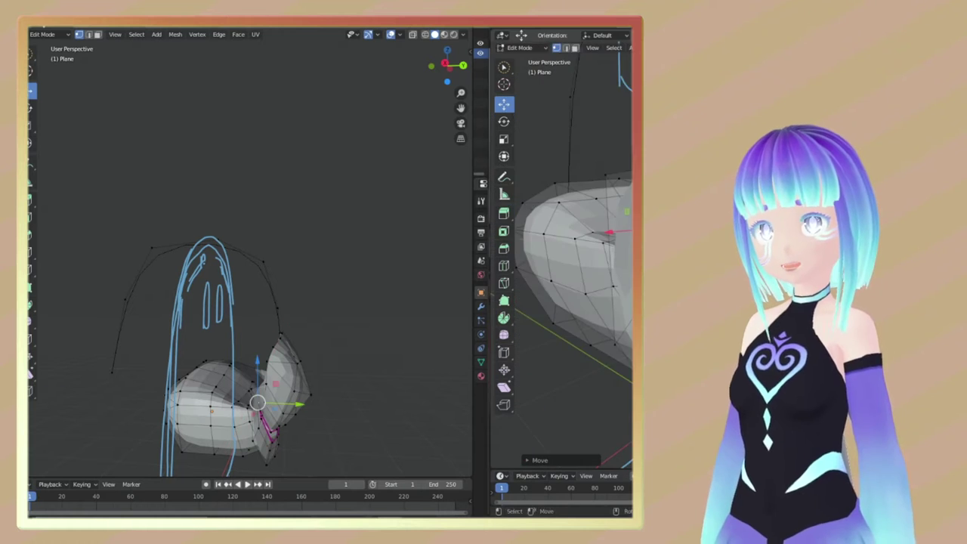
mouse_move(564, 300)
middle_down()
mouse_move(618, 213)
mouse_move(574, 249)
middle_up()
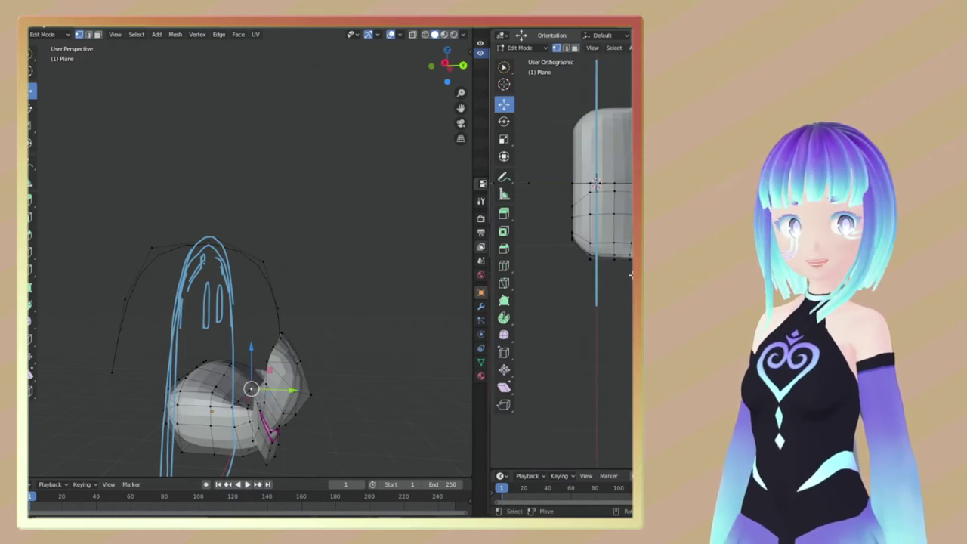
- Extrude a new edge from the arc end to continue the ring around the mesh
key(e)
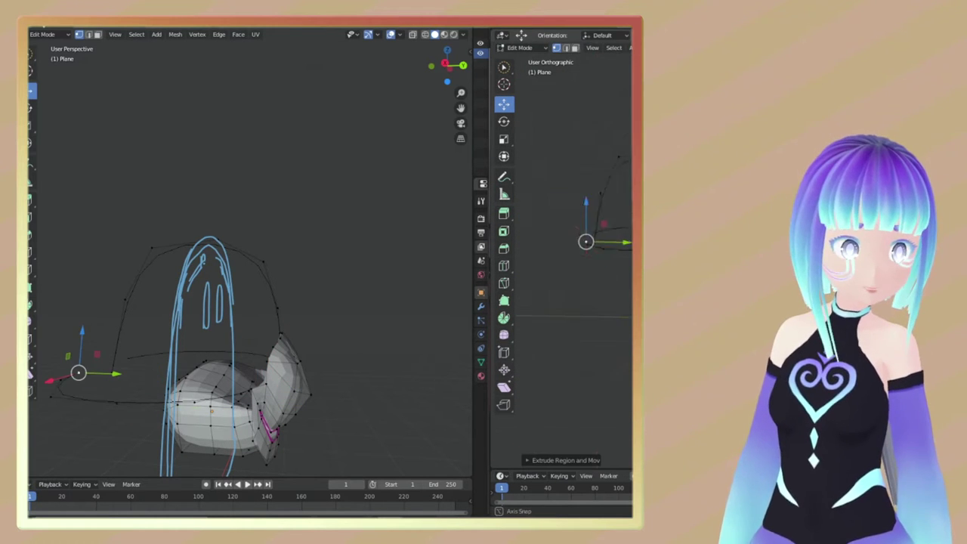
mouse_move(249, 249)
middle_down()
mouse_move(297, 152)
mouse_move(255, 318)
middle_up()
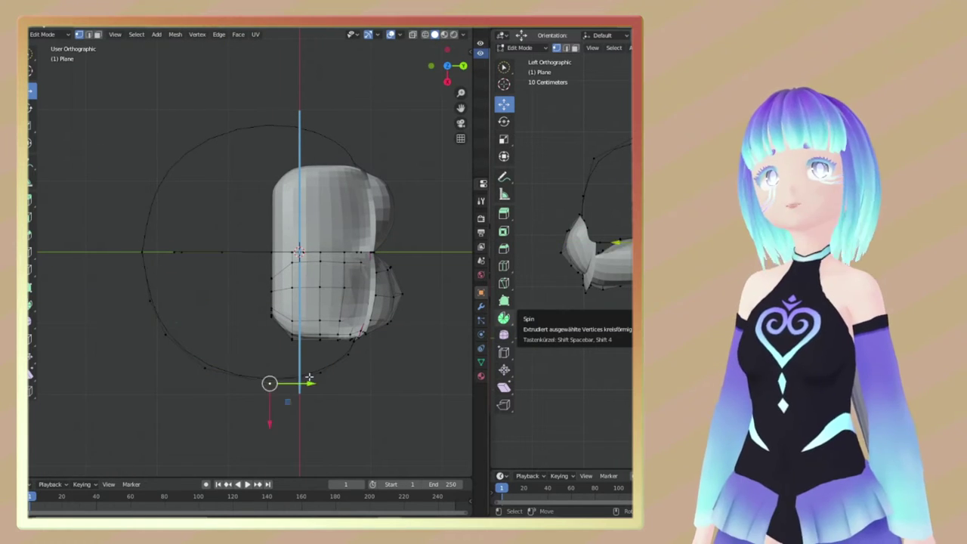
click(364, 378)
middle_drag(375, 287, 142, 367)
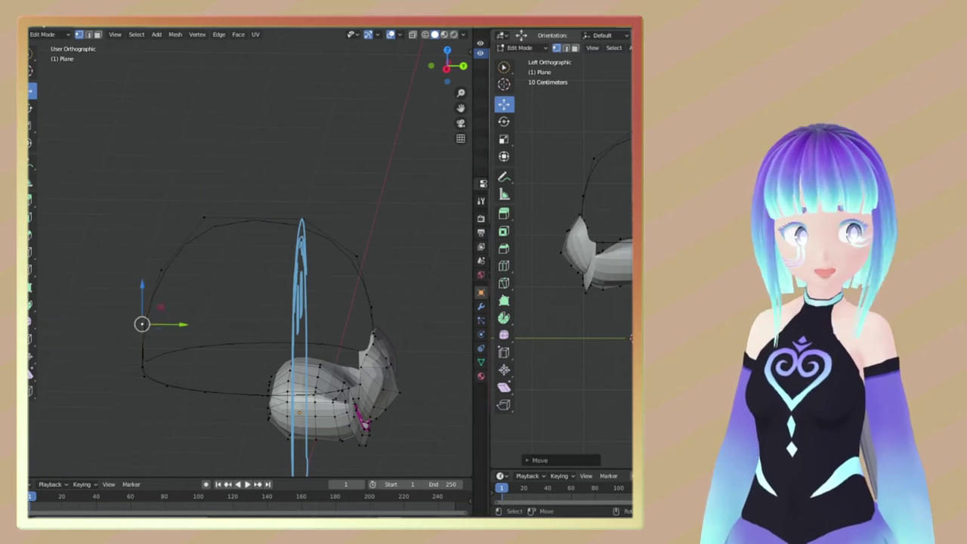
click(504, 265)
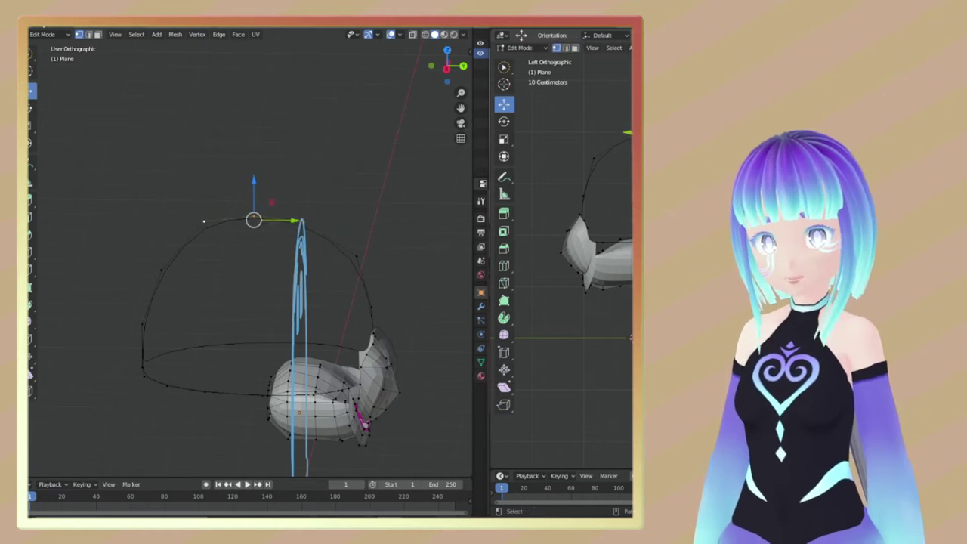
middle_drag(269, 320, 474, 342)
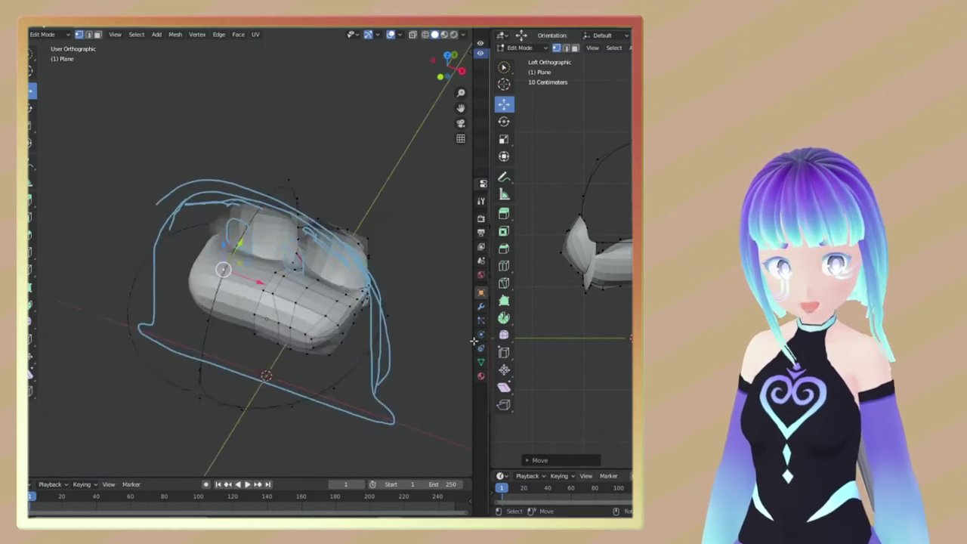
middle_drag(314, 372, 250, 355)
click(356, 356)
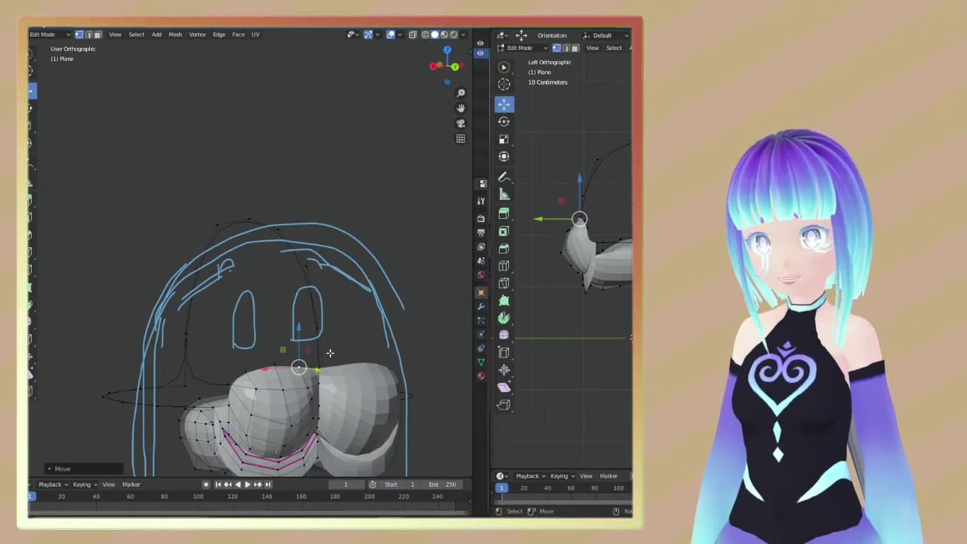
- Extrude one more vertex from the selected point to extend the ring
scroll(188, 382, up, 2)
key(e)
click(201, 361)
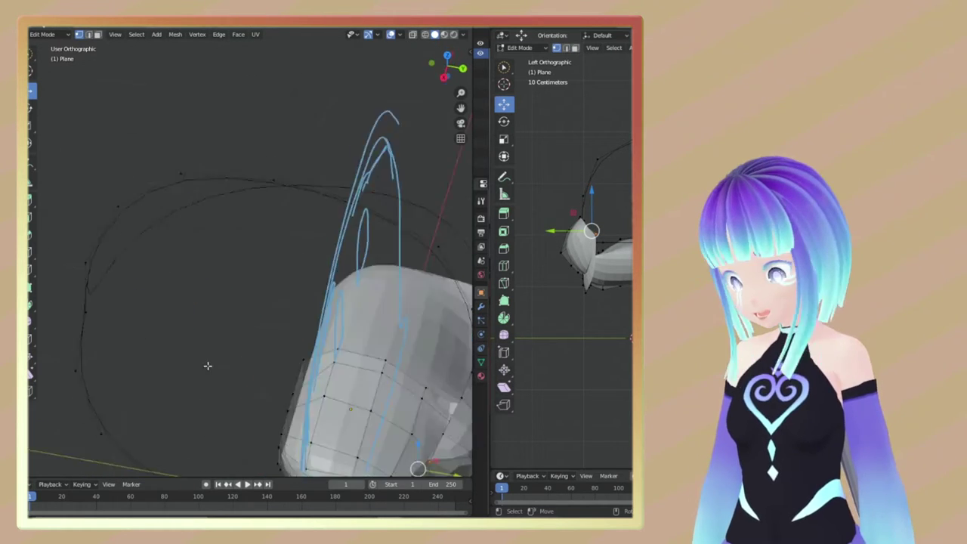
middle_drag(215, 389, 290, 333)
scroll(289, 333, down, 3)
mouse_move(219, 345)
middle_down()
mouse_move(360, 309)
mouse_move(387, 379)
middle_up()
- Extrude the ring outward into a wide band of faces and nudge a vertex into place
key(e)
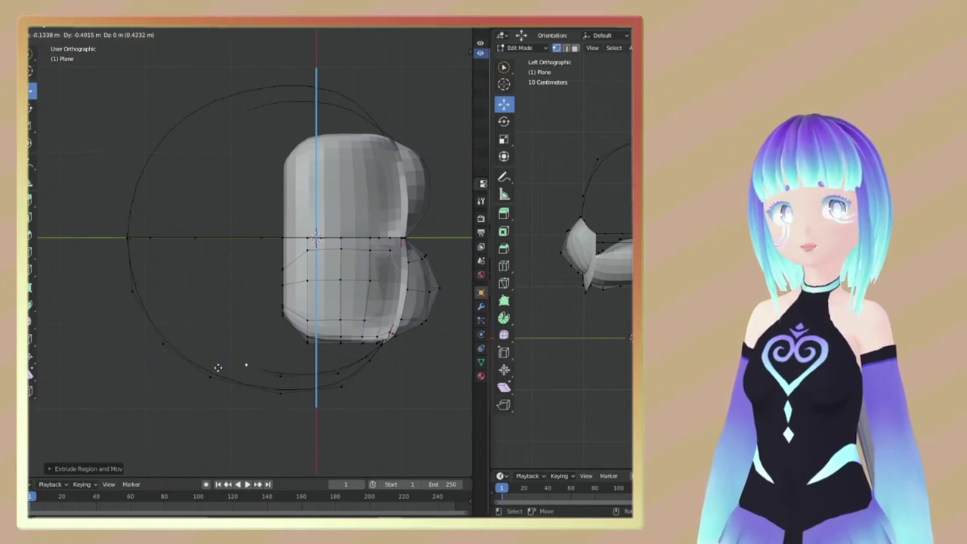
key(Escape)
middle_drag(217, 367, 130, 309)
click(289, 325)
mouse_move(227, 339)
middle_down()
mouse_move(289, 325)
mouse_move(117, 312)
mouse_move(187, 185)
mouse_move(178, 343)
mouse_move(363, 375)
middle_up()
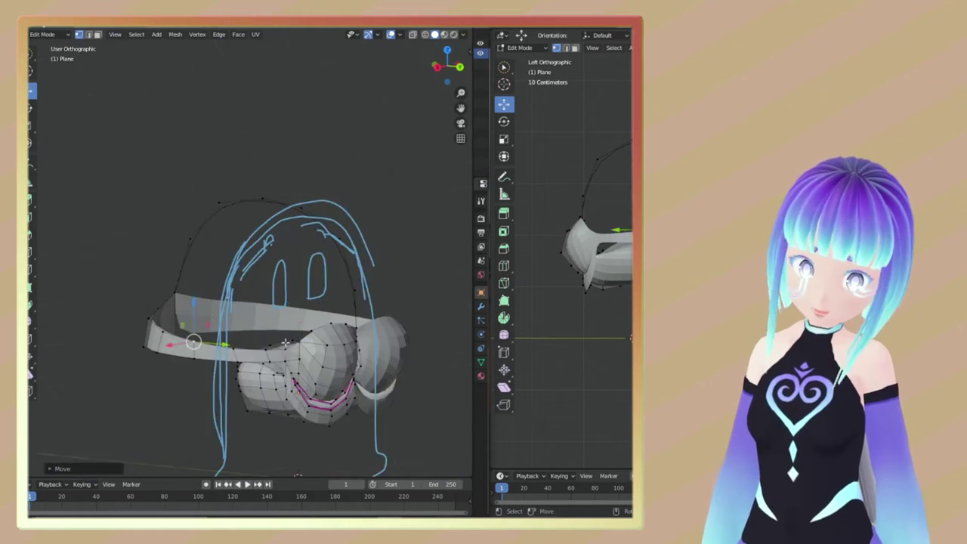
scroll(286, 343, up, 3)
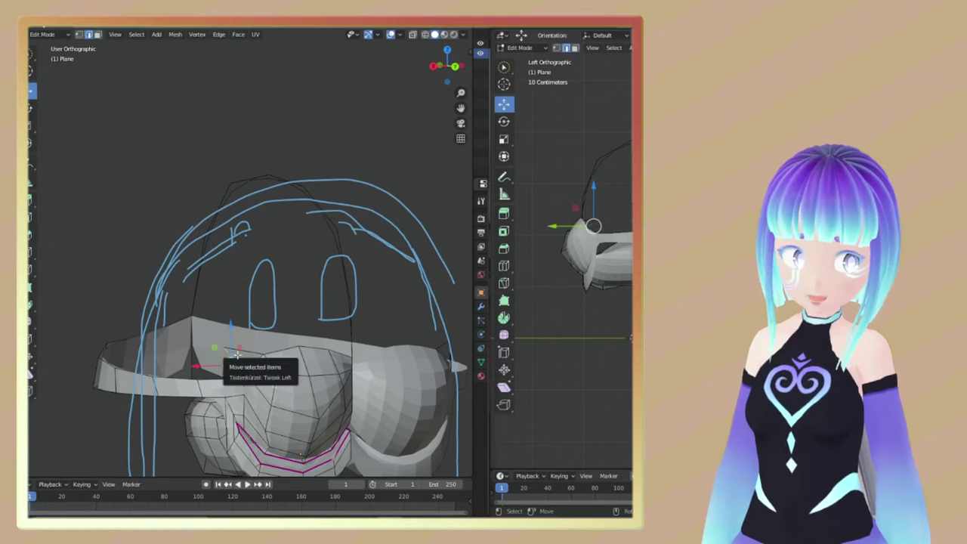
middle_drag(285, 344, 288, 258)
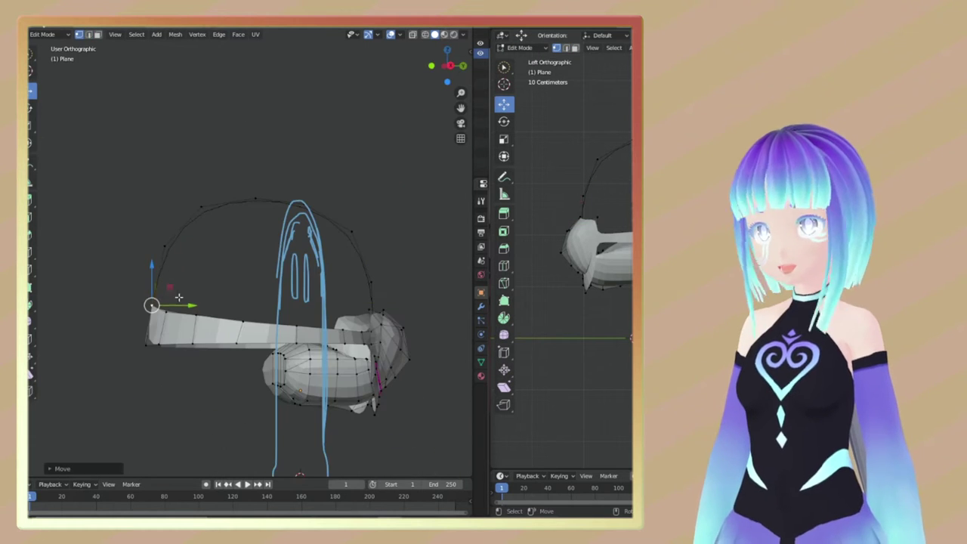
middle_drag(172, 247, 455, 141)
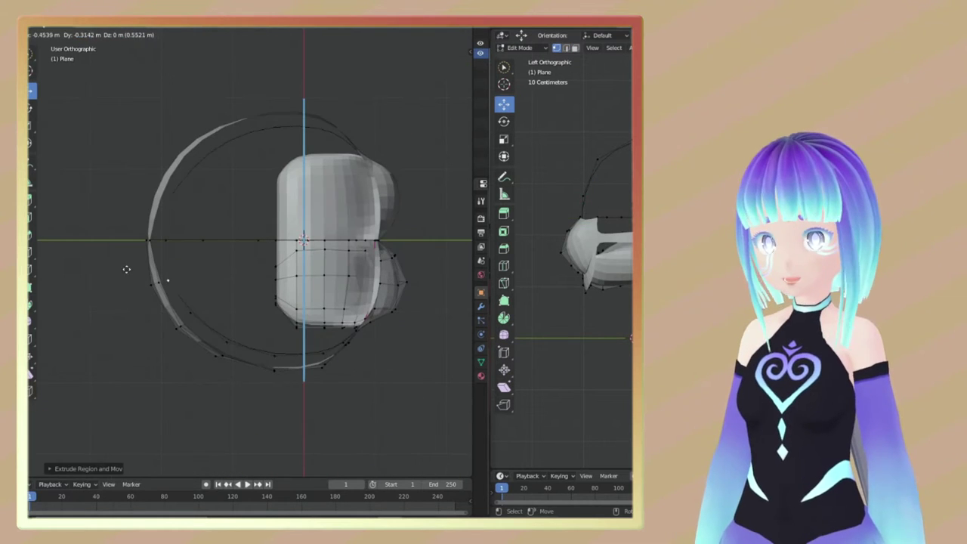
click(126, 269)
middle_drag(126, 269, 181, 306)
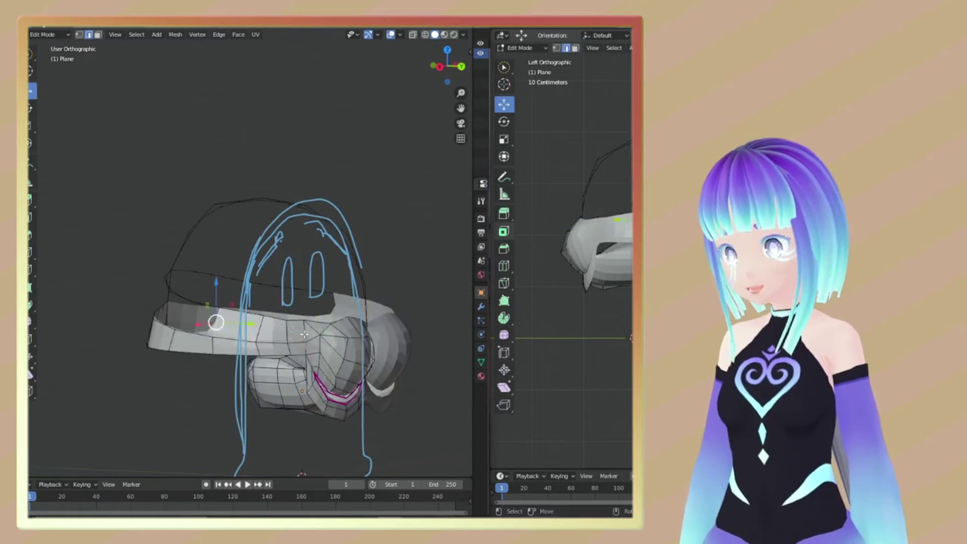
middle_drag(304, 334, 325, 332)
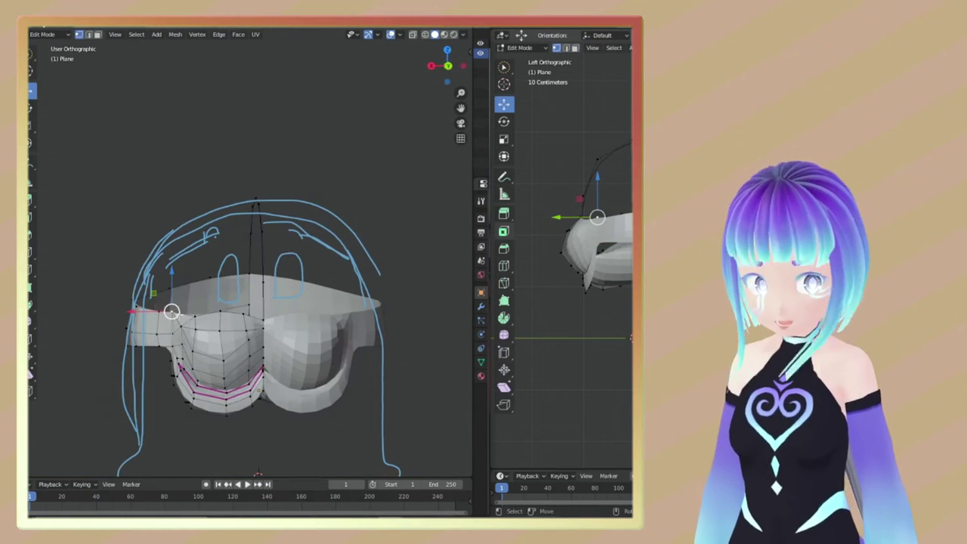
scroll(286, 270, up, 2)
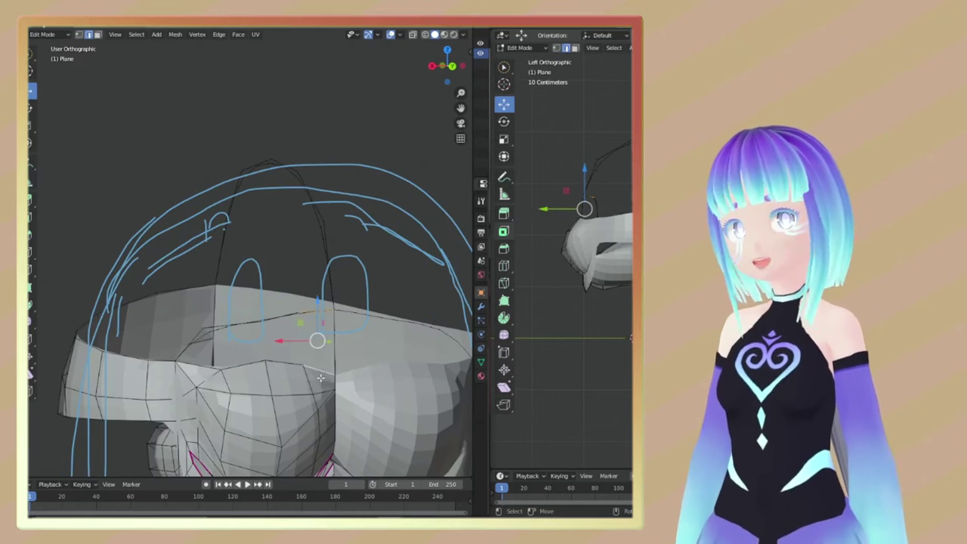
mouse_move(321, 378)
middle_down()
mouse_move(281, 305)
mouse_move(351, 262)
mouse_move(289, 373)
middle_up()
- Extrude the band edge further and move the top vertex upward
key(e)
click(59, 311)
middle_drag(59, 311, 106, 378)
mouse_move(227, 302)
middle_down()
mouse_move(181, 287)
mouse_move(178, 302)
mouse_move(338, 314)
mouse_move(355, 249)
mouse_move(403, 198)
middle_up()
key(g)
click(625, 127)
key(g)
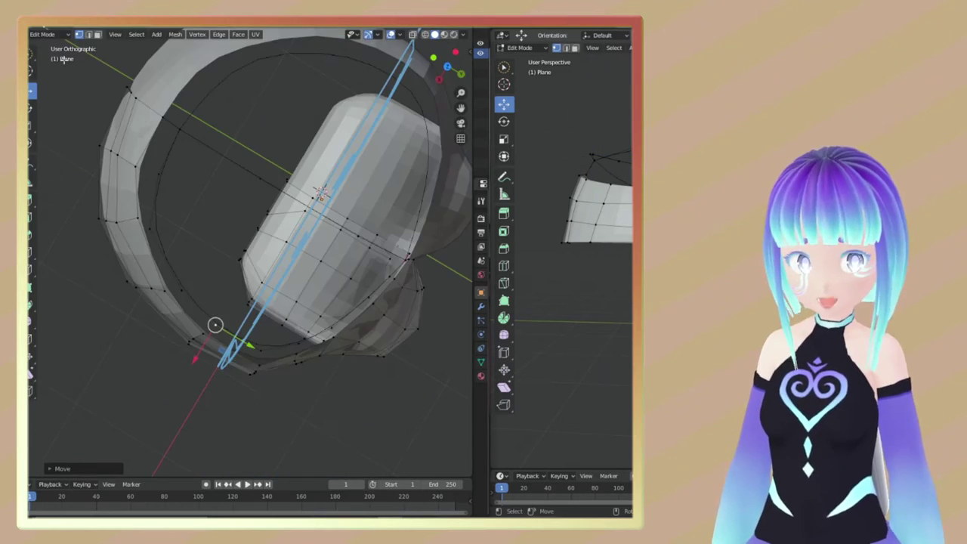
- Extrude the rim edge outward and shift it along X to close the dome
middle_drag(247, 319, 278, 344)
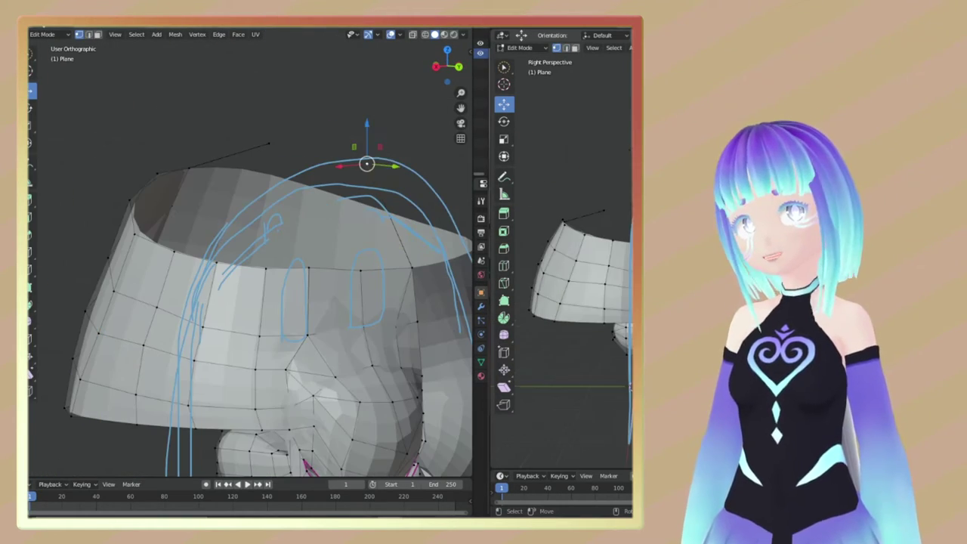
middle_drag(302, 302, 342, 372)
key(e)
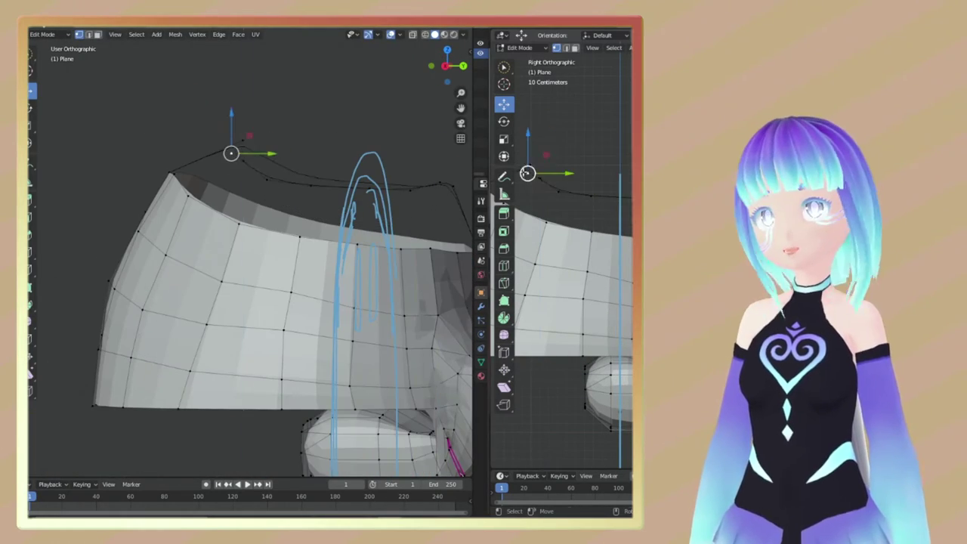
mouse_move(319, 320)
middle_down()
mouse_move(226, 130)
mouse_move(219, 244)
middle_up()
key(g)
key(x)
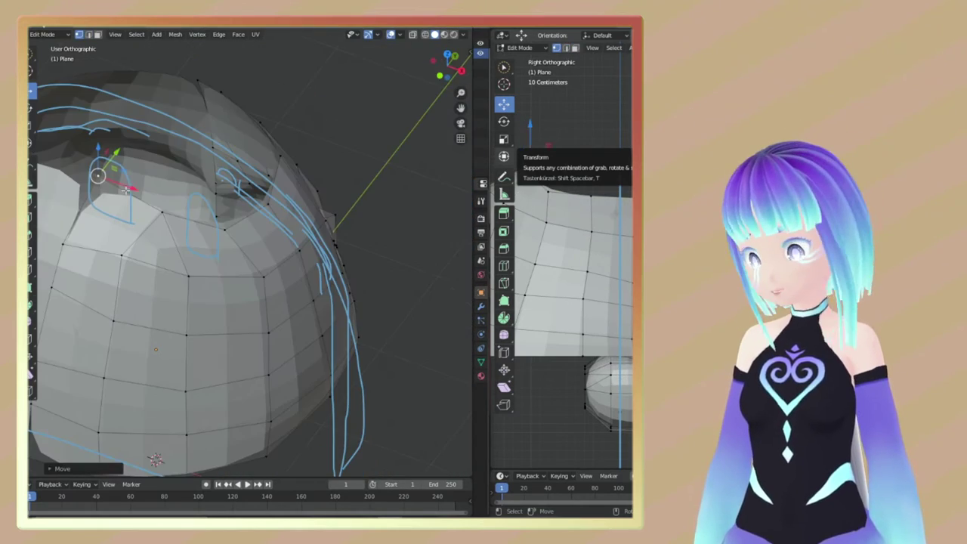
mouse_move(337, 243)
middle_down()
mouse_move(183, 259)
mouse_move(398, 346)
mouse_move(212, 285)
middle_up()
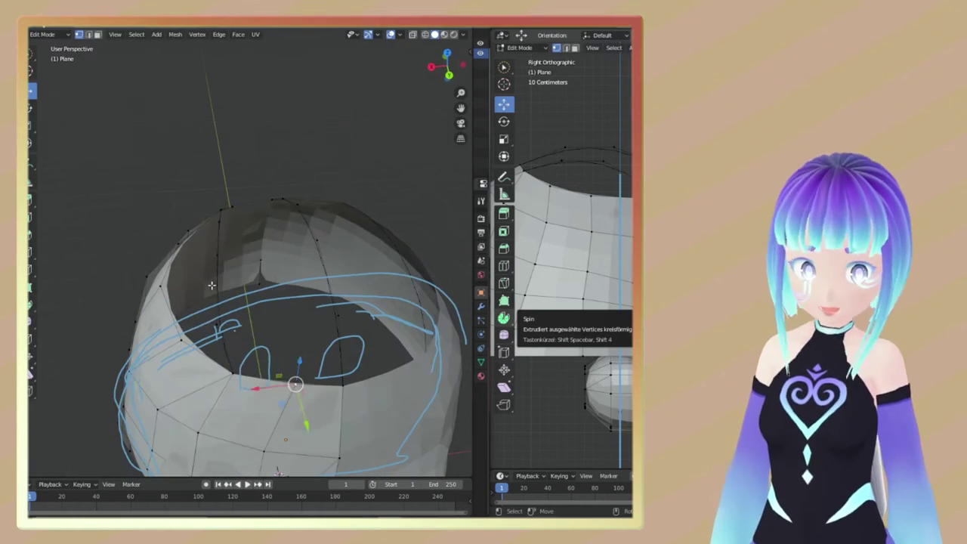
middle_drag(296, 384, 288, 352)
key(KP_3)
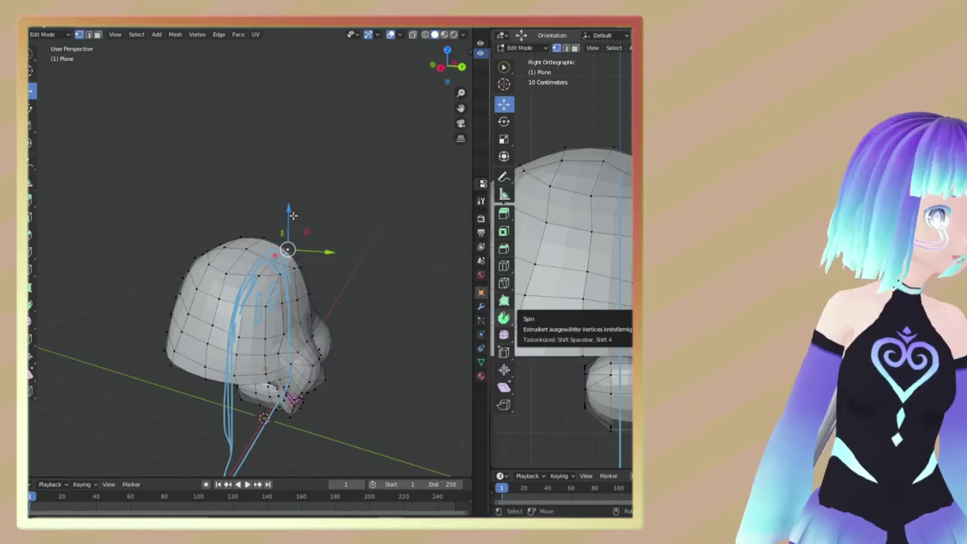
- Pull the head's top upward along Z with proportional editing
key(g)
key(z)
click(256, 224)
mouse_move(257, 224)
middle_down()
mouse_move(230, 247)
mouse_move(330, 218)
mouse_move(250, 259)
middle_up()
scroll(312, 226, down, 3)
scroll(312, 226, up, 3)
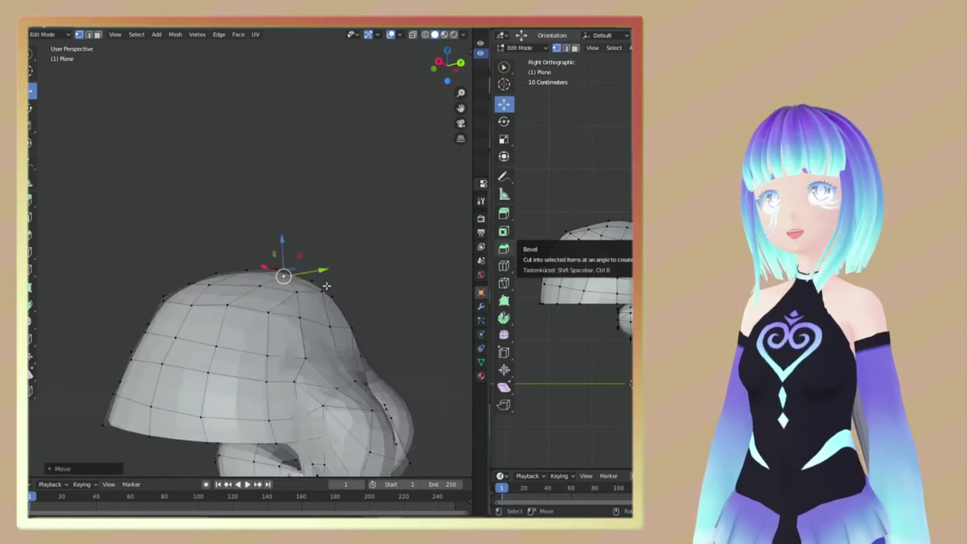
right_click(249, 259)
key(Escape)
key(g)
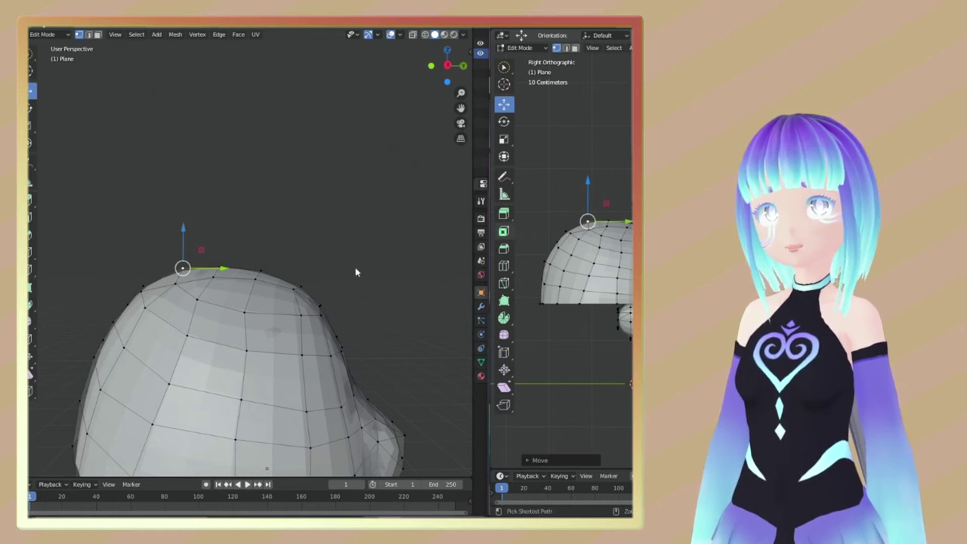
- Smoothly pull a strip of side faces and reposition the top vertex
key(g)
right_click(302, 264)
middle_drag(302, 264, 226, 317)
key(3)
alt+click(151, 362)
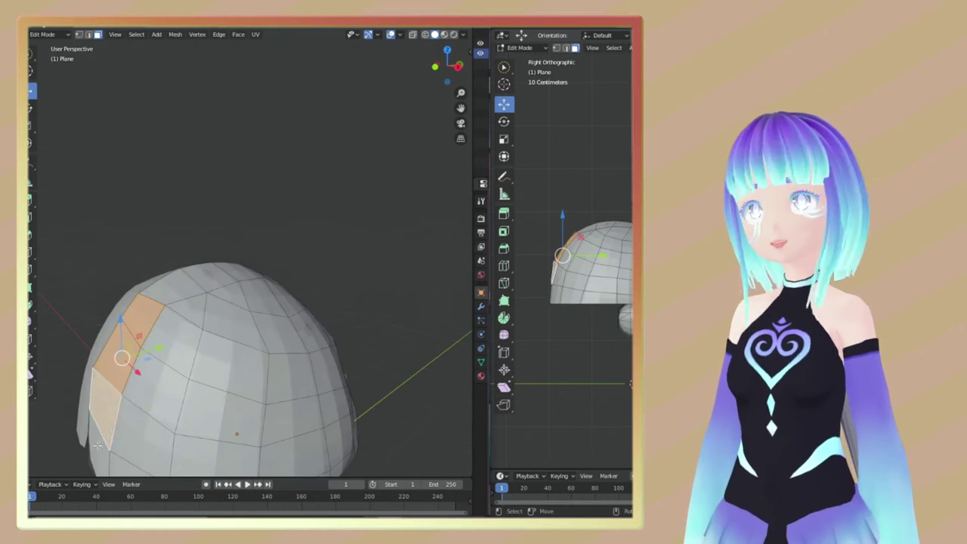
key(g)
key(Escape)
key(1)
key(g)
click(321, 94)
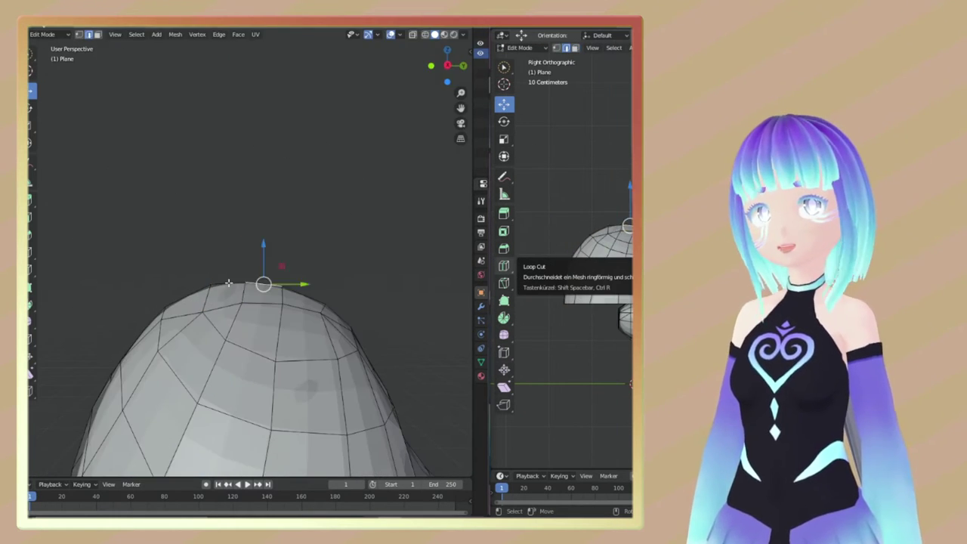
middle_drag(321, 94, 313, 259)
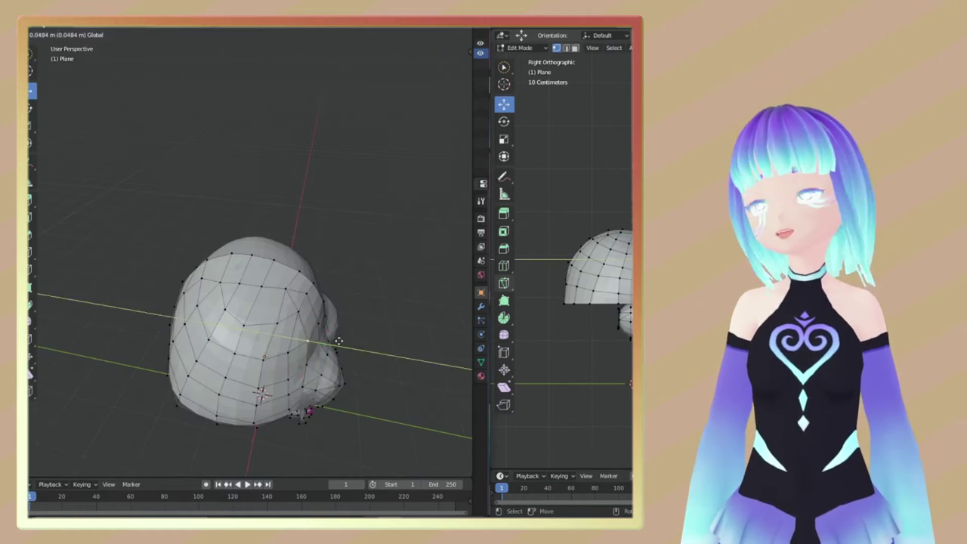
- Check the shape in Object Mode, then select the bottom mouth edge loop
key(Tab)
key(Tab)
key(Tab)
mouse_move(325, 348)
middle_down()
mouse_move(334, 255)
mouse_move(351, 461)
middle_up()
key(Tab)
right_click(292, 399)
click(292, 400)
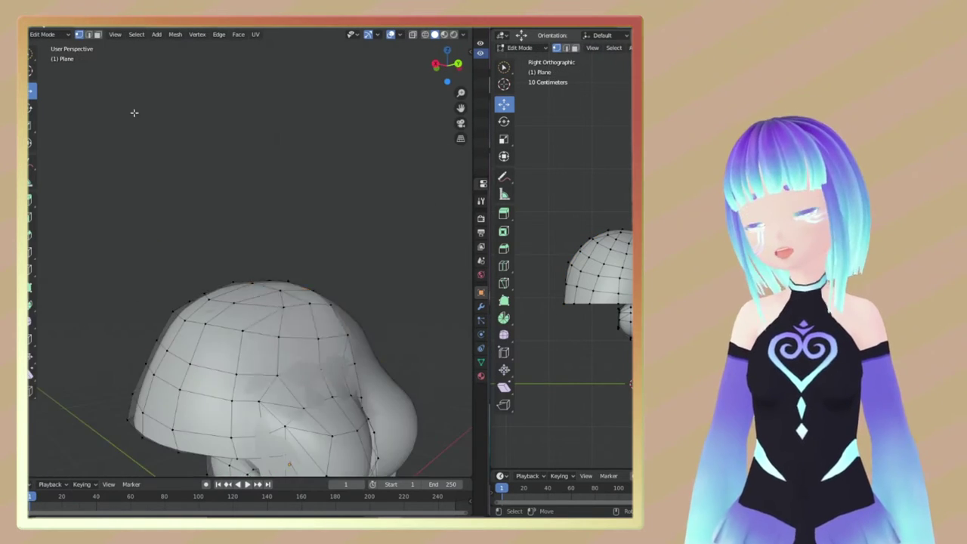
middle_drag(292, 400, 230, 327)
scroll(239, 323, up, 2)
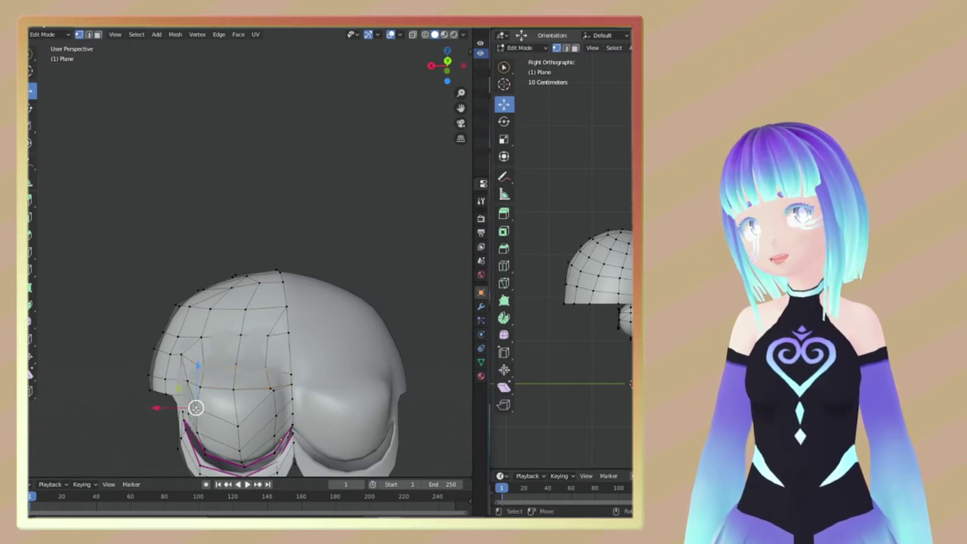
mouse_move(204, 370)
middle_down()
mouse_move(212, 328)
mouse_move(151, 302)
middle_up()
scroll(212, 328, up, 2)
- Shift the mouth edge loop sideways along X so it curves beneath the lobes
key(g)
key(y)
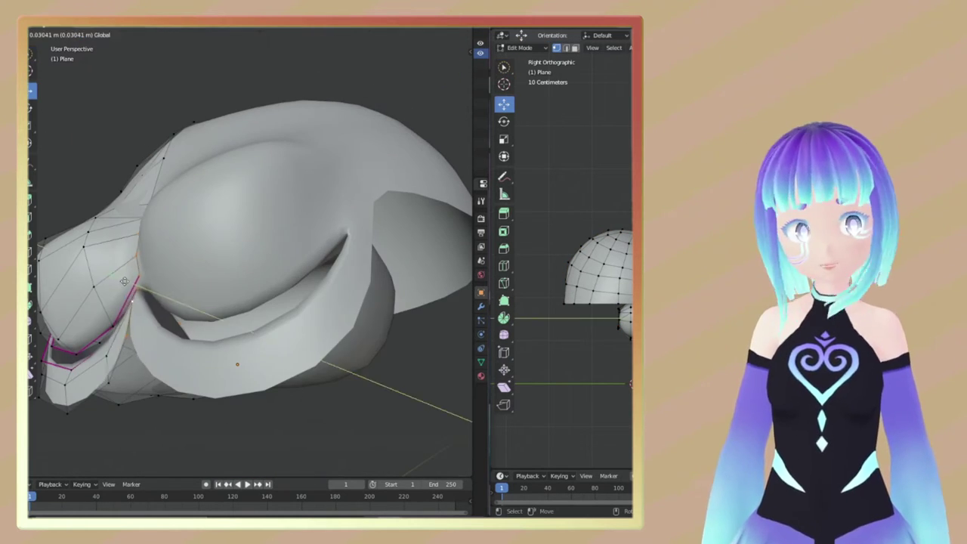
mouse_move(108, 369)
middle_down()
mouse_move(248, 270)
mouse_move(214, 334)
middle_up()
key(g)
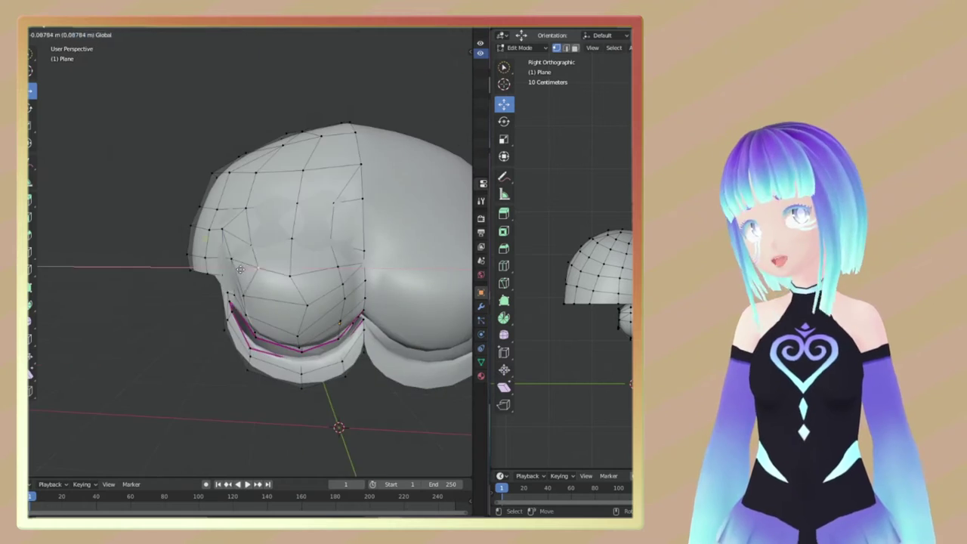
key(x)
click(200, 265)
middle_drag(200, 265, 363, 265)
scroll(363, 266, up, 3)
mouse_move(207, 158)
middle_down()
mouse_move(224, 244)
mouse_move(302, 249)
middle_up()
scroll(303, 250, down, 4)
- Check the head in Object Mode and select an edge loop near the top
key(Tab)
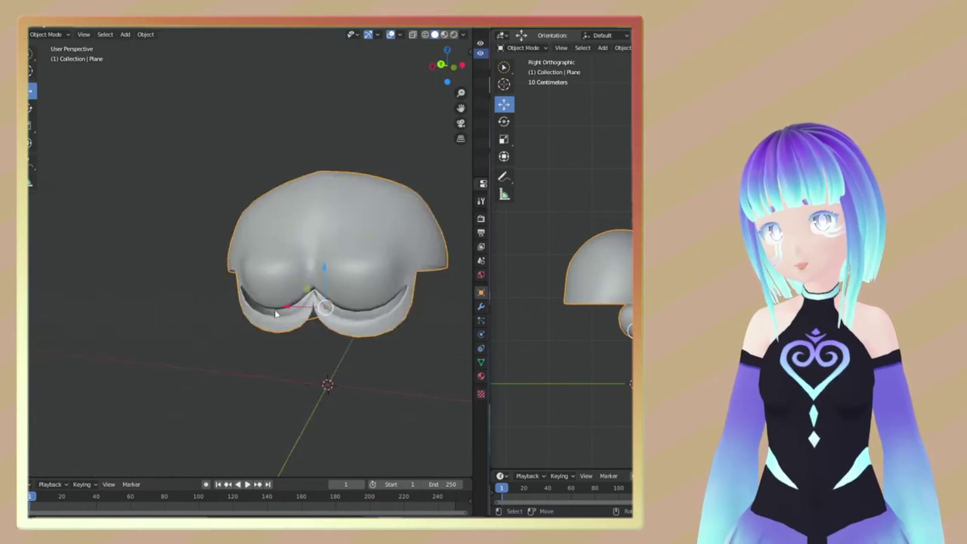
key(Tab)
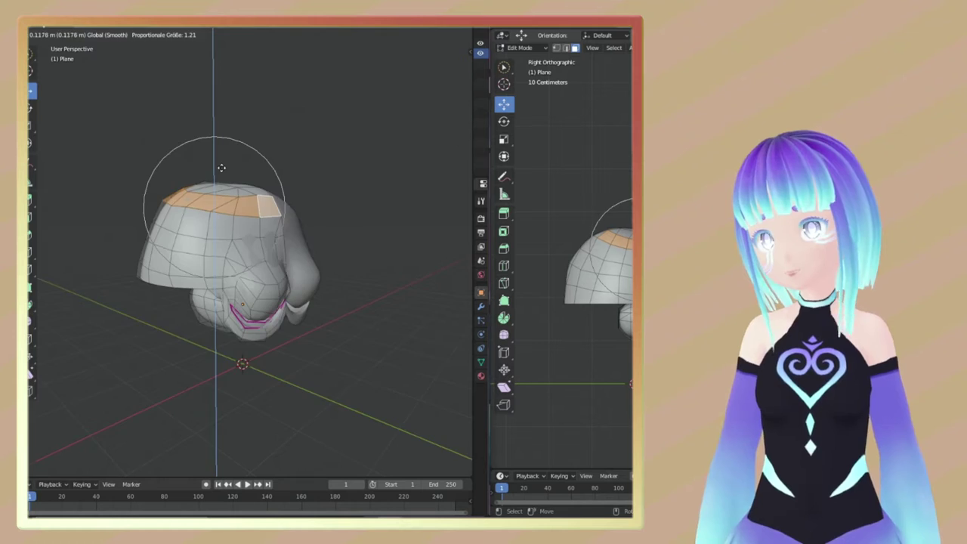
middle_drag(221, 167, 151, 227)
key(y)
scroll(126, 242, down, 3)
mouse_move(233, 193)
middle_down()
mouse_move(335, 242)
mouse_move(295, 324)
mouse_move(257, 223)
middle_up()
alt+click(257, 223)
middle_drag(180, 212, 189, 182)
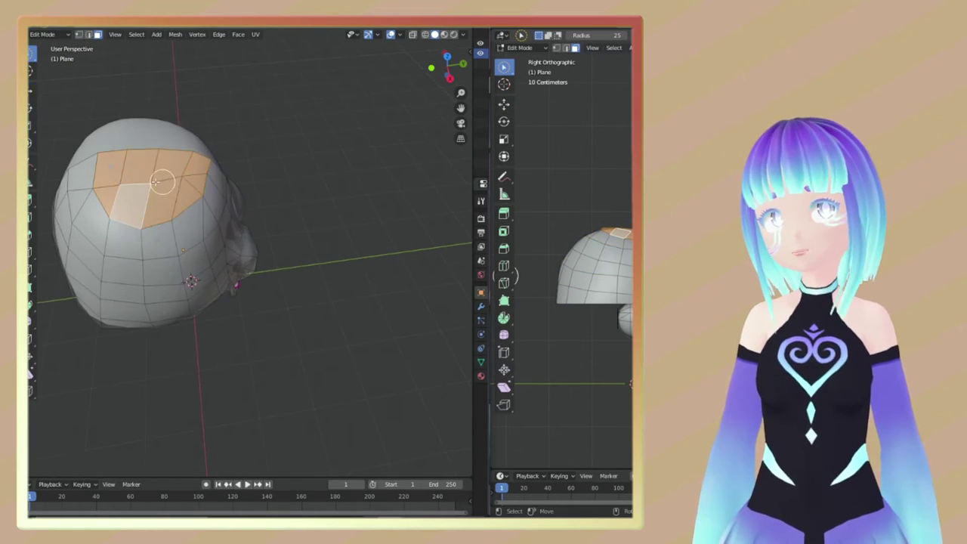
- Raise the top faces along Z and move the lower faces down
key(g)
key(z)
middle_drag(270, 240, 231, 192)
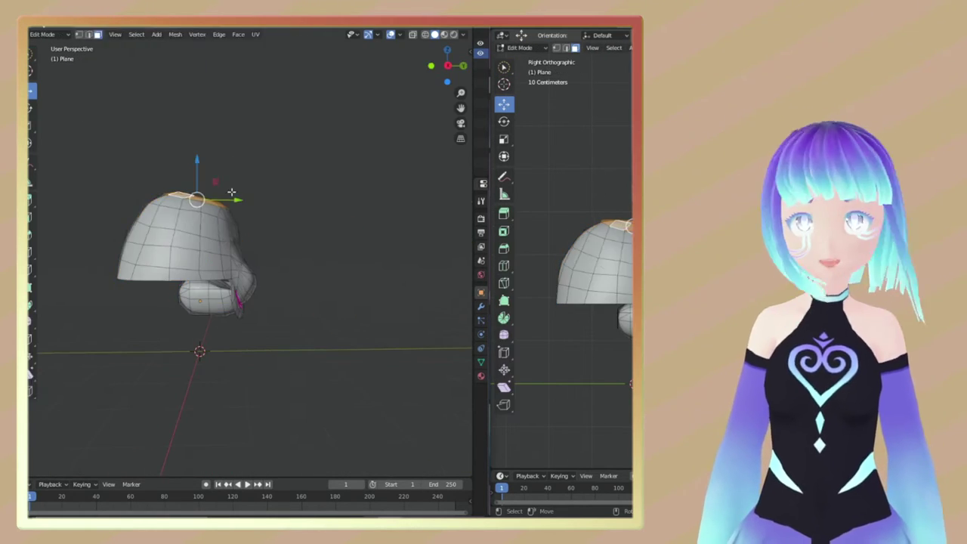
key(g)
click(190, 277)
mouse_move(190, 276)
middle_down()
mouse_move(378, 247)
mouse_move(317, 226)
middle_up()
scroll(357, 447, up, 5)
mouse_move(356, 447)
middle_down()
mouse_move(197, 281)
mouse_move(348, 189)
middle_up()
scroll(347, 190, down, 3)
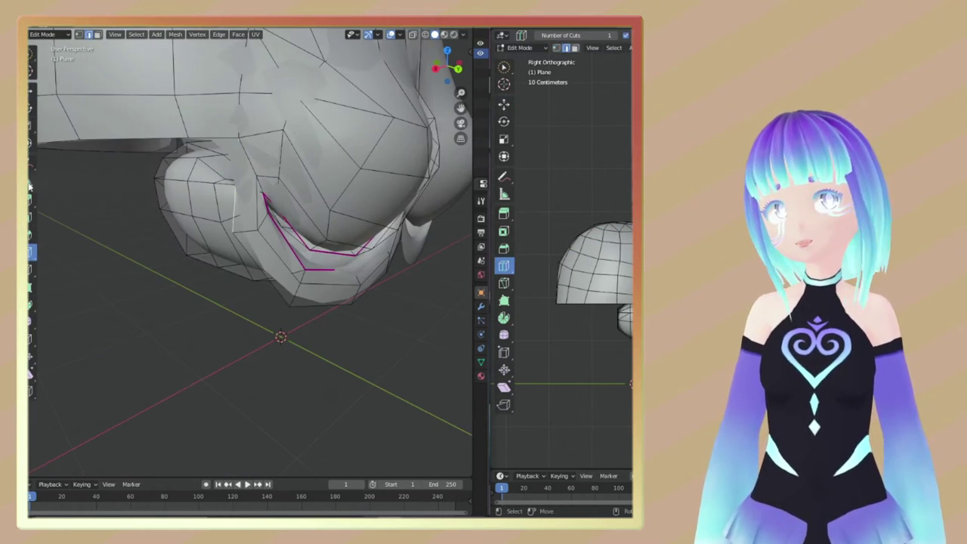
scroll(30, 187, up, 3)
middle_drag(226, 174, 188, 227)
- Freely move the selected vertices to lower the bottom rim into a taller bell
key(shift+space)
key(g)
scroll(188, 227, down, 3)
scroll(189, 226, down, 2)
scroll(165, 227, up, 3)
key(g)
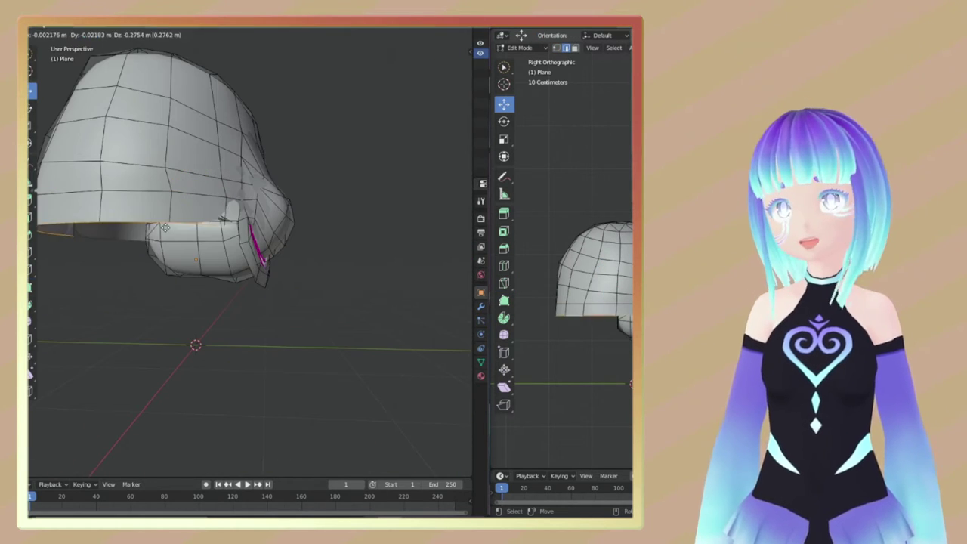
click(626, 346)
mouse_move(355, 317)
middle_down()
mouse_move(295, 303)
mouse_move(190, 231)
middle_up()
scroll(198, 184, up, 3)
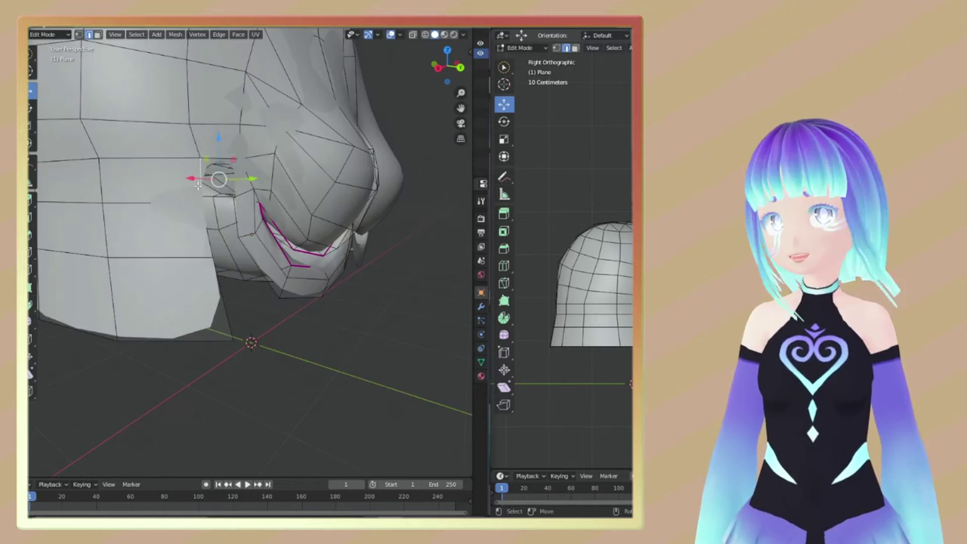
scroll(198, 184, down, 4)
middle_drag(197, 184, 242, 189)
scroll(242, 189, down, 2)
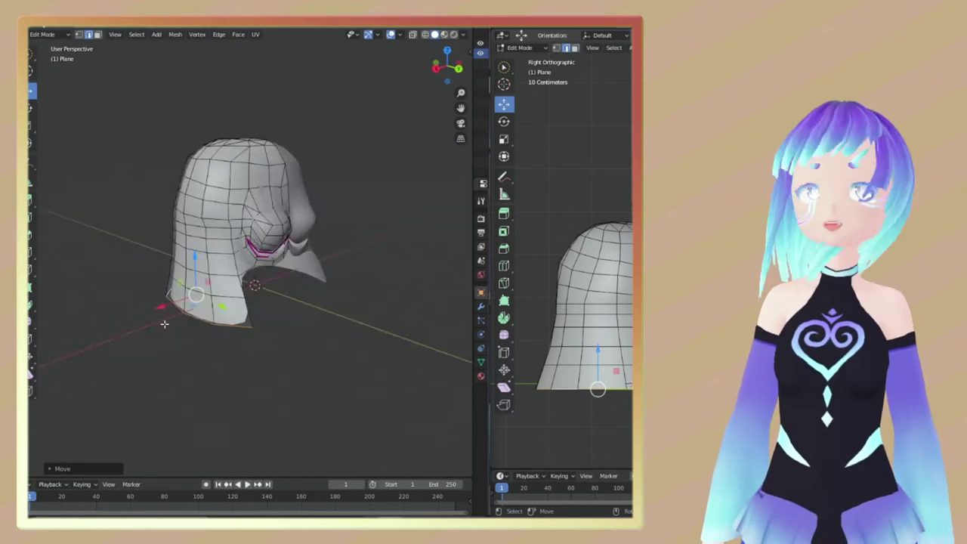
- Move the selected lower strip down to lengthen the body
scroll(164, 323, up, 4)
middle_drag(164, 324, 161, 273)
key(g)
click(330, 356)
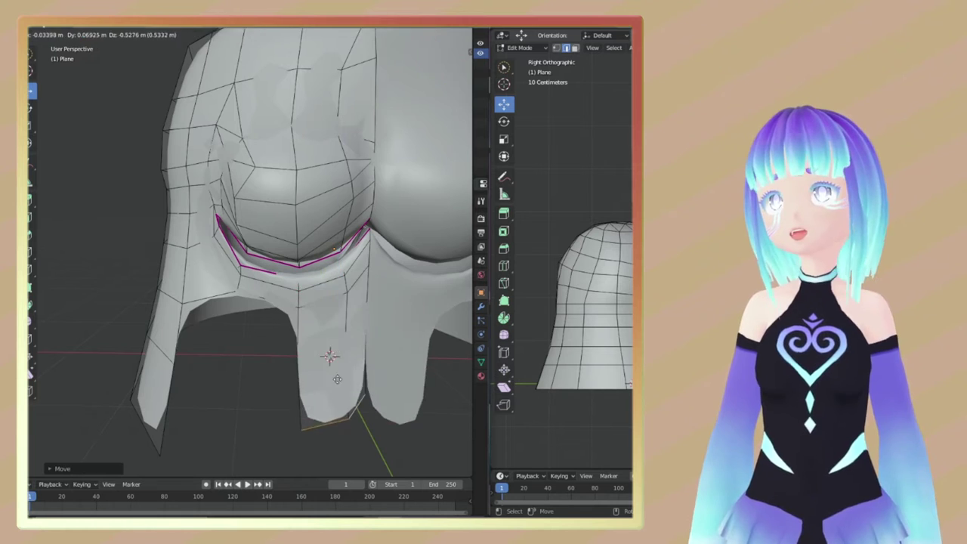
middle_drag(330, 356, 302, 227)
key(ctrl+shift+Tab)
mouse_move(283, 410)
middle_down()
mouse_move(315, 296)
mouse_move(272, 295)
middle_up()
- Extrude the lower rim downward into a bell sheet, inspect it, and enter Sculpt Mode
key(e)
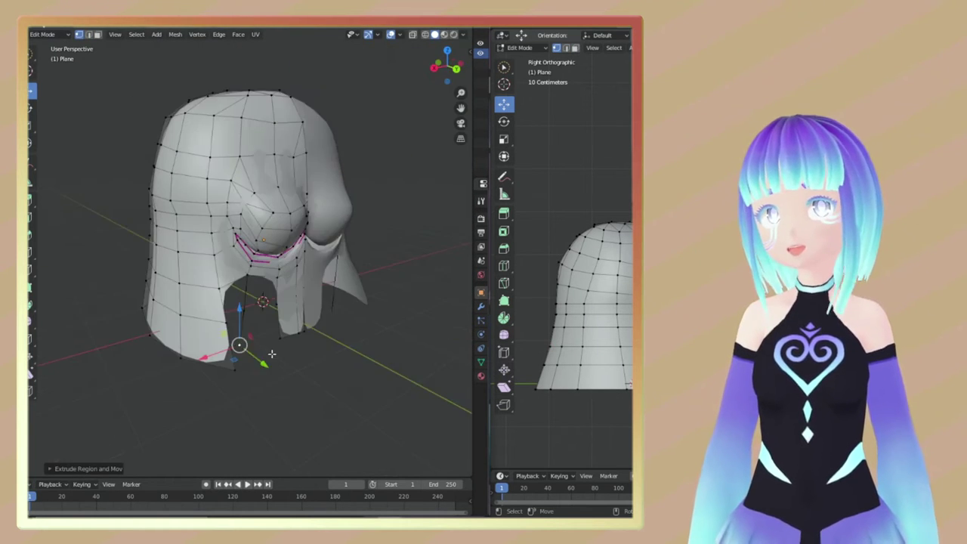
mouse_move(166, 259)
middle_down()
mouse_move(333, 322)
mouse_move(367, 404)
mouse_move(325, 355)
middle_up()
click(89, 34)
middle_drag(295, 323, 344, 299)
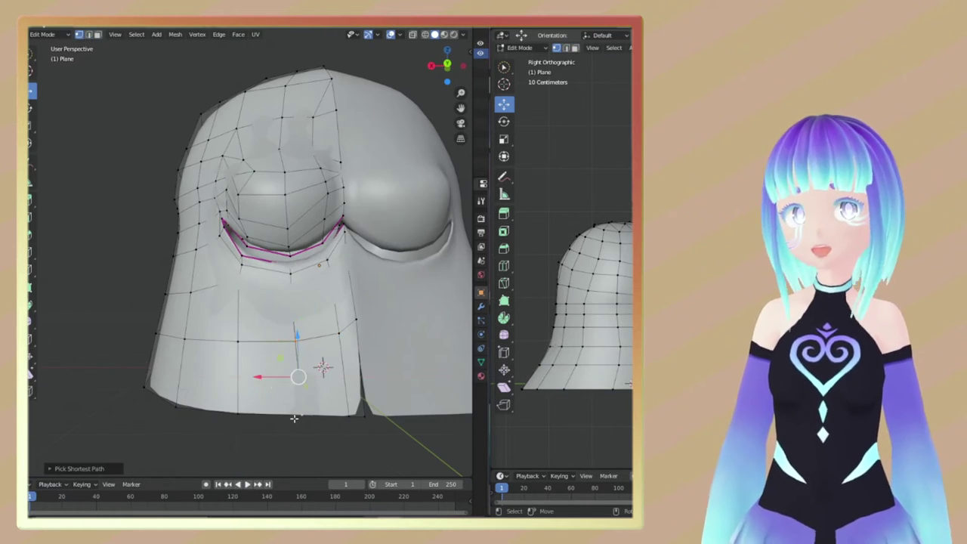
middle_drag(294, 417, 221, 371)
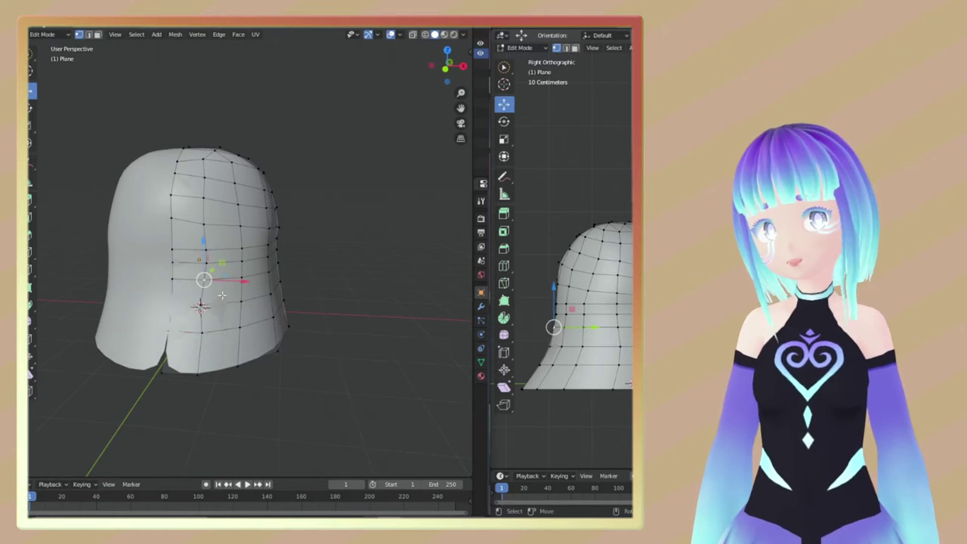
scroll(221, 295, up, 5)
middle_drag(221, 295, 311, 359)
scroll(311, 360, down, 3)
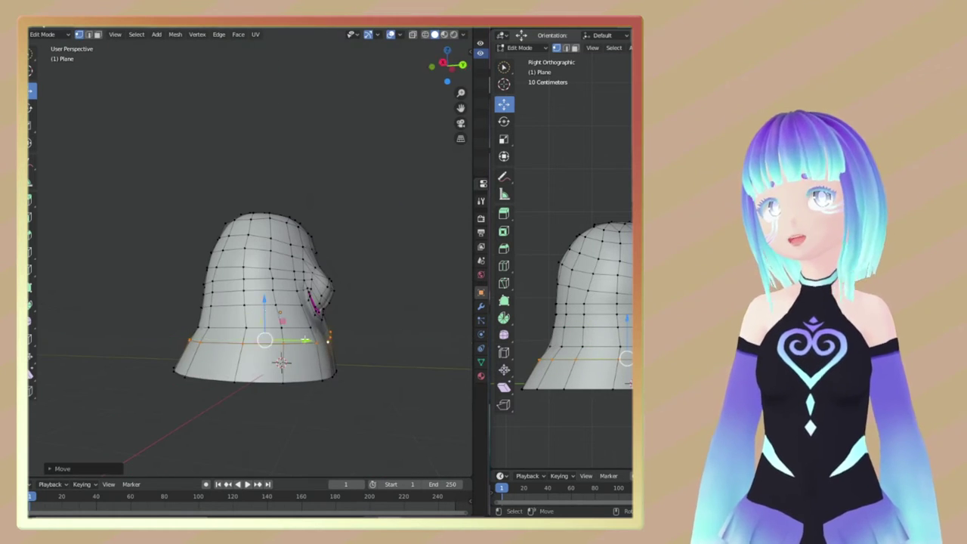
middle_drag(350, 409, 189, 304)
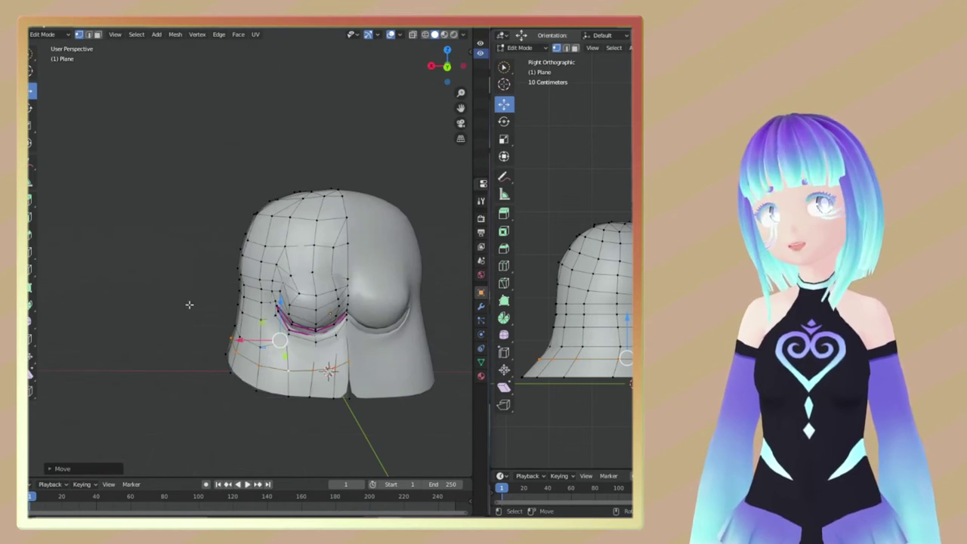
mouse_move(188, 263)
middle_down()
mouse_move(320, 361)
mouse_move(335, 409)
middle_up()
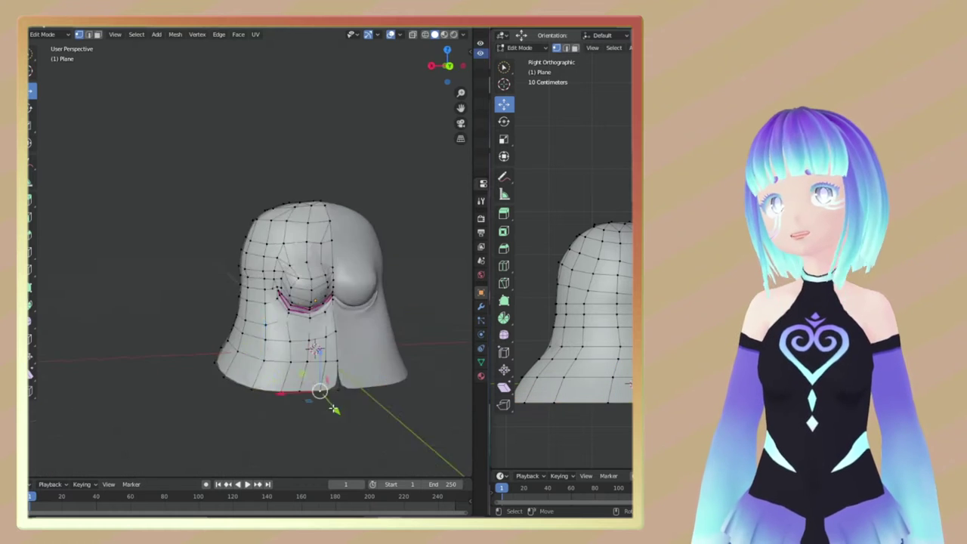
key(ctrl+Page_Down)
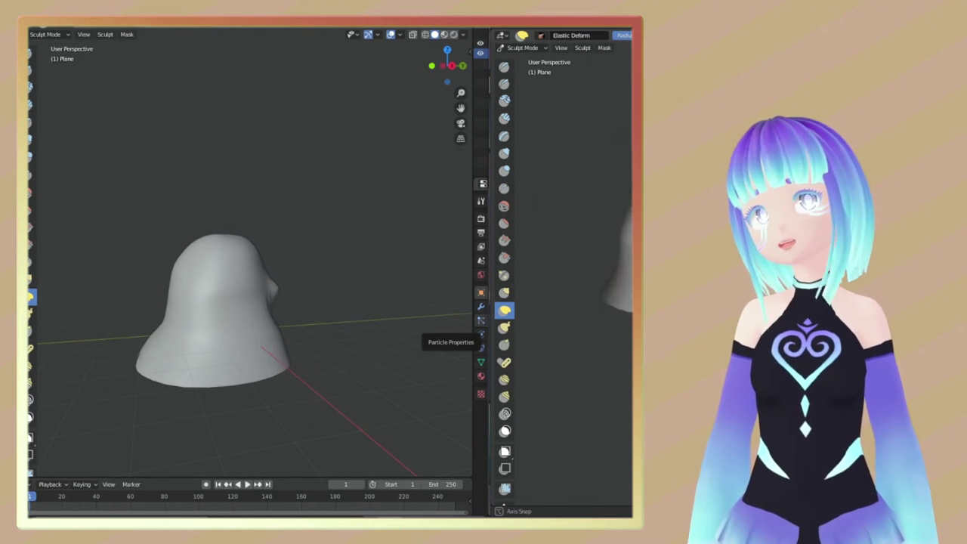
- Orbit to front and side views of the ghost to inspect the eye bulge
middle_drag(408, 318, 353, 284)
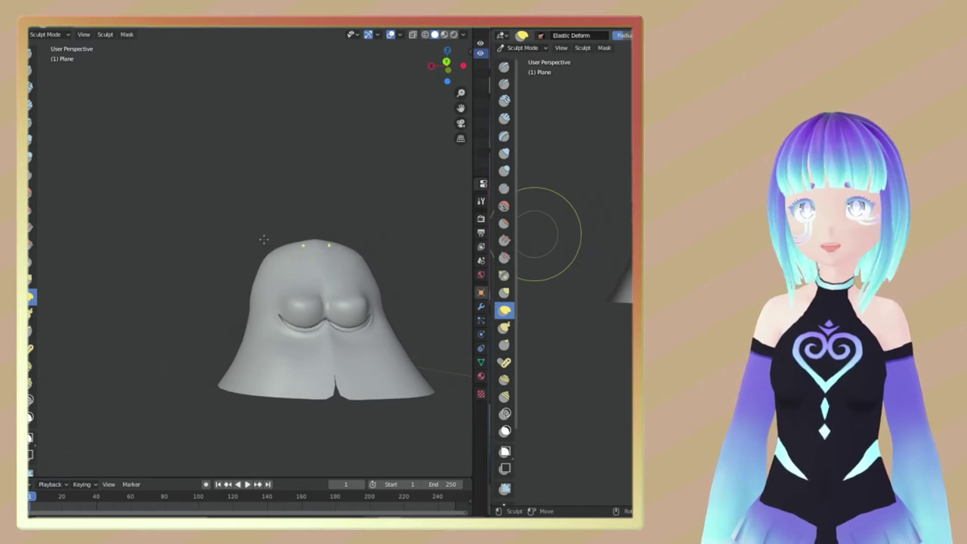
mouse_move(444, 239)
middle_down()
mouse_move(262, 320)
mouse_move(347, 312)
mouse_move(335, 385)
middle_up()
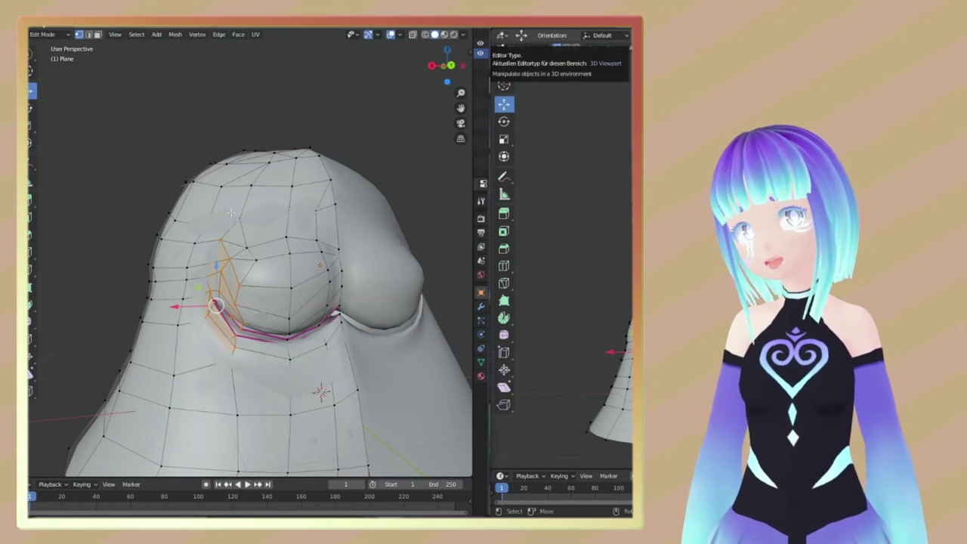
- Softly raise the eye-area vertices along Z and apply Shade Smooth to the blob
middle_drag(163, 259, 213, 257)
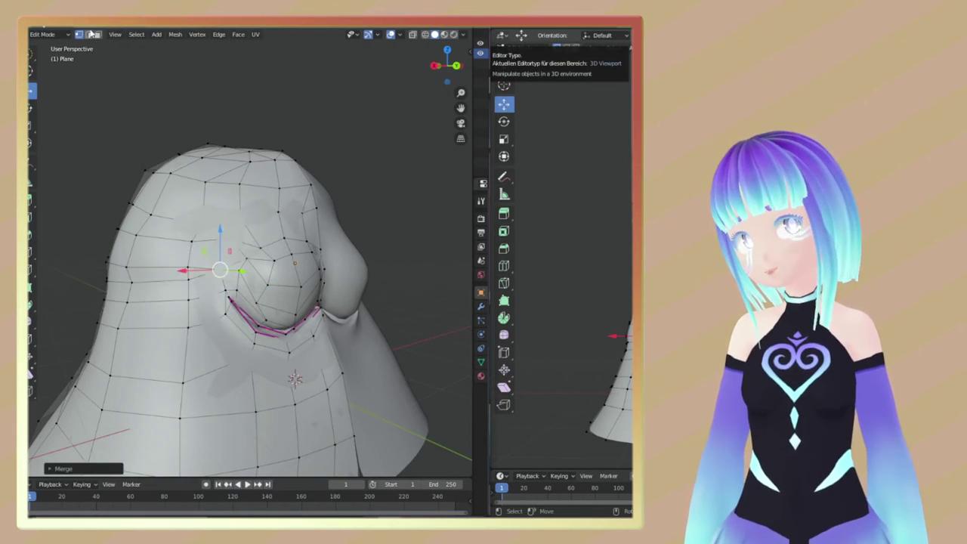
key(g)
key(z)
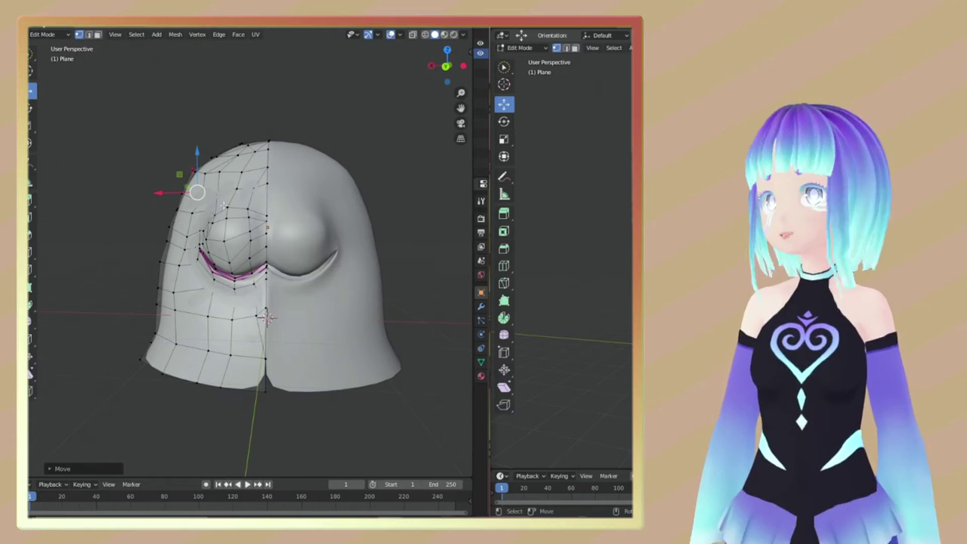
click(312, 179)
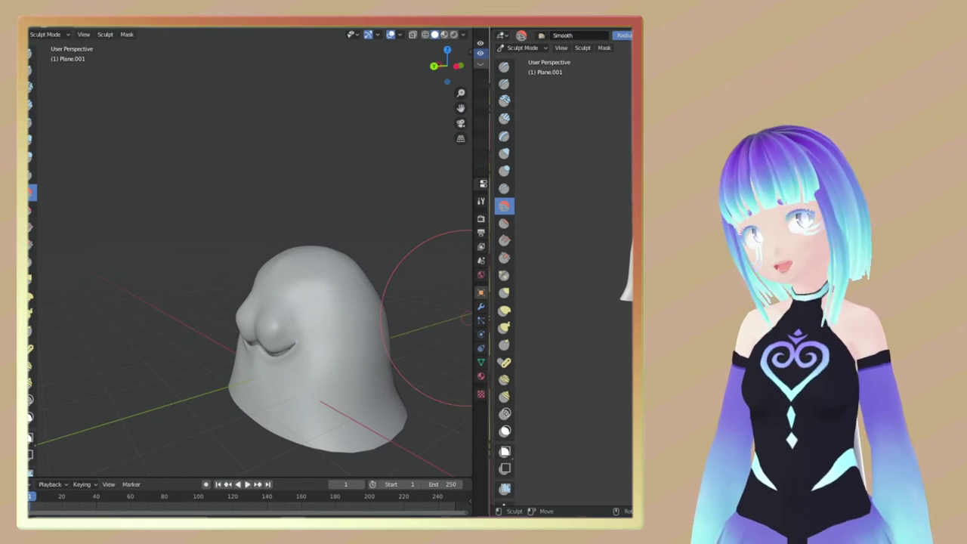
- Merge the vertices under the mouth At Last and pull them outward into a rounded hem
middle_drag(427, 318, 296, 244)
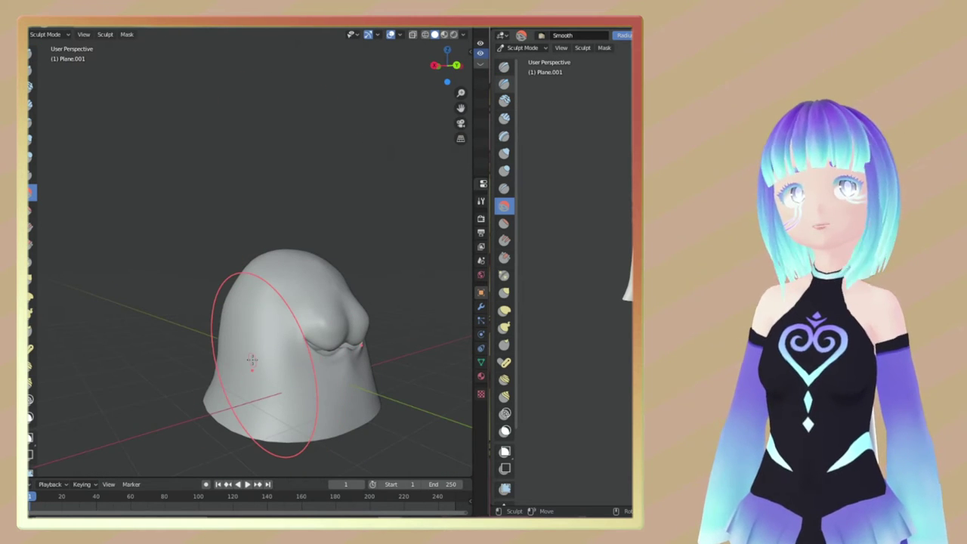
middle_drag(251, 360, 190, 166)
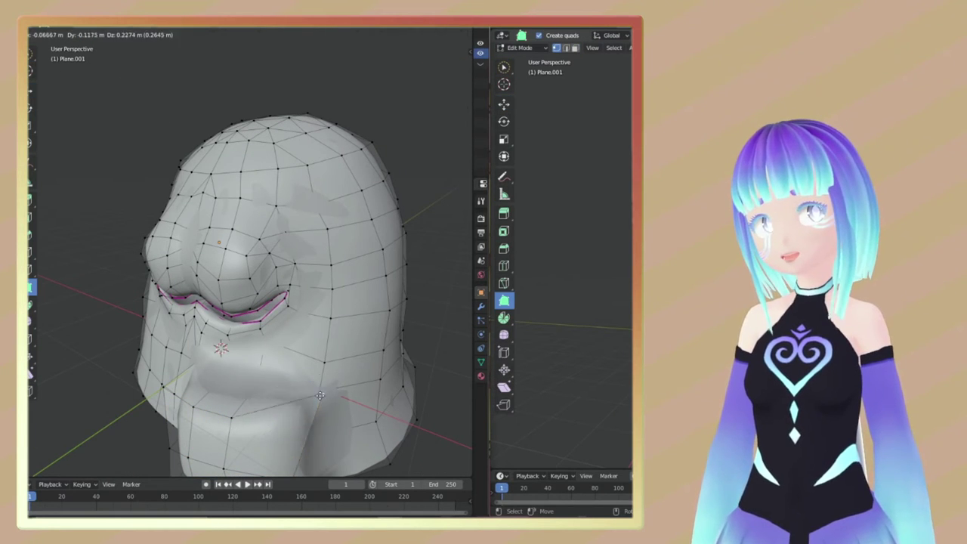
mouse_move(195, 405)
middle_down()
mouse_move(237, 449)
mouse_move(345, 360)
middle_up()
scroll(237, 448, up, 5)
scroll(302, 393, down, 5)
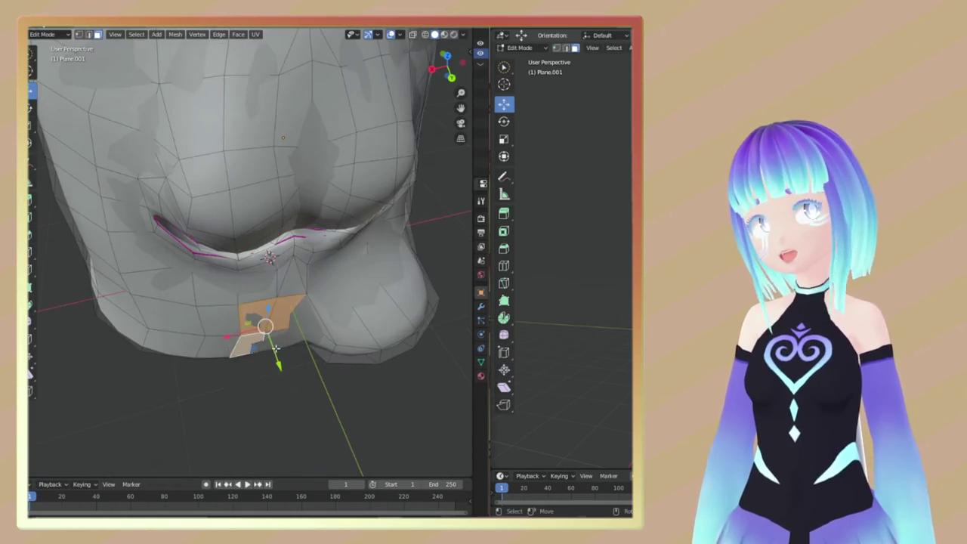
click(320, 276)
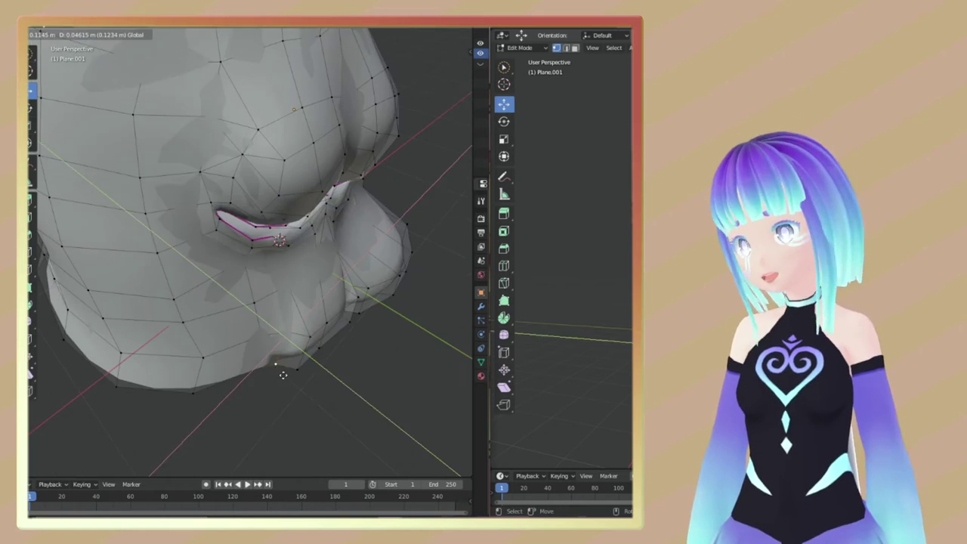
middle_drag(272, 352, 411, 325)
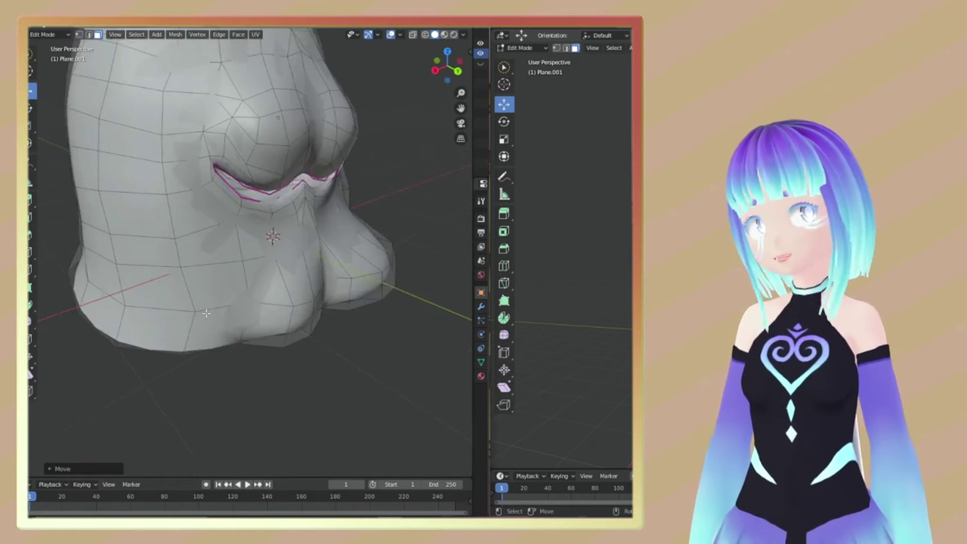
- Extrude the ghost's bottom faces downward and bring up the merge options for the new vertices
key(3)
key(e)
click(276, 294)
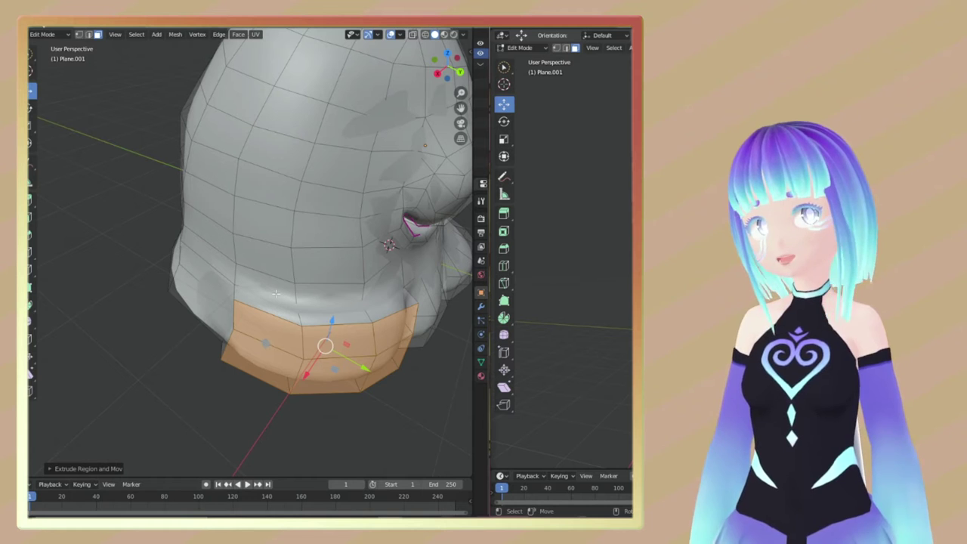
middle_drag(227, 325, 244, 296)
key(1)
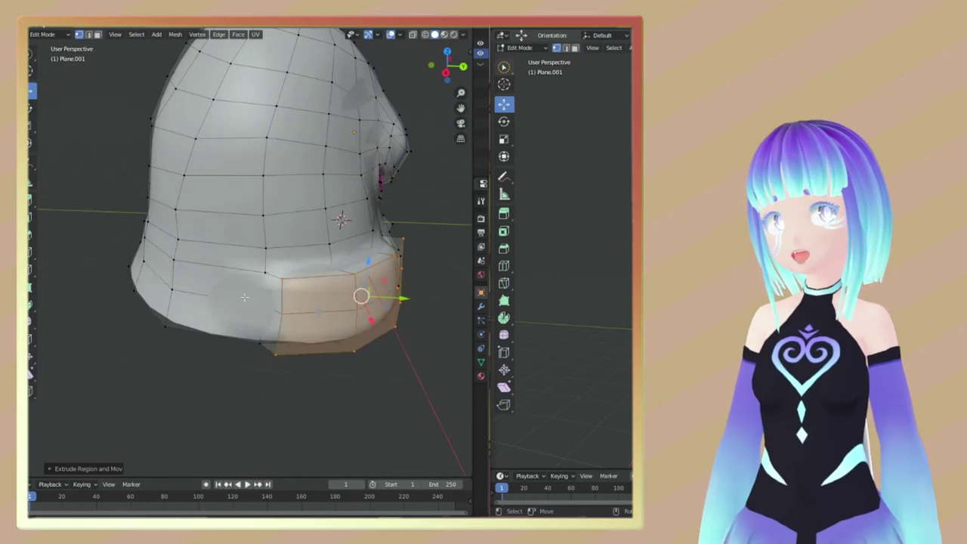
middle_drag(333, 241, 232, 266)
key(m)
mouse_move(392, 281)
middle_down()
mouse_move(400, 270)
mouse_move(309, 302)
mouse_move(293, 154)
mouse_move(327, 355)
mouse_move(313, 396)
mouse_move(194, 399)
mouse_move(248, 388)
mouse_move(237, 307)
mouse_move(198, 266)
middle_up()
key(Tab)
key(Tab)
key(Tab)
key(Tab)
- Move the bottom band of the mesh to widen the base
key(g)
click(238, 323)
scroll(237, 323, up, 3)
mouse_move(237, 323)
middle_down()
mouse_move(254, 303)
mouse_move(334, 303)
mouse_move(319, 376)
mouse_move(276, 368)
middle_up()
- Merge the chosen bottom vertices At Last and At Center, previewing the shape outside Edit Mode
key(3)
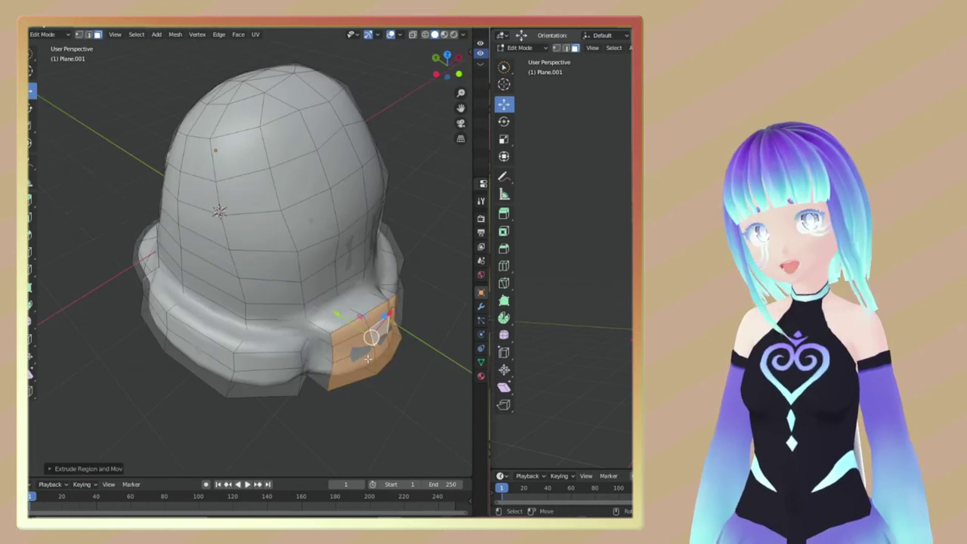
click(287, 337)
mouse_move(287, 336)
middle_down()
mouse_move(342, 344)
mouse_move(388, 323)
mouse_move(340, 368)
middle_up()
key(Tab)
key(Tab)
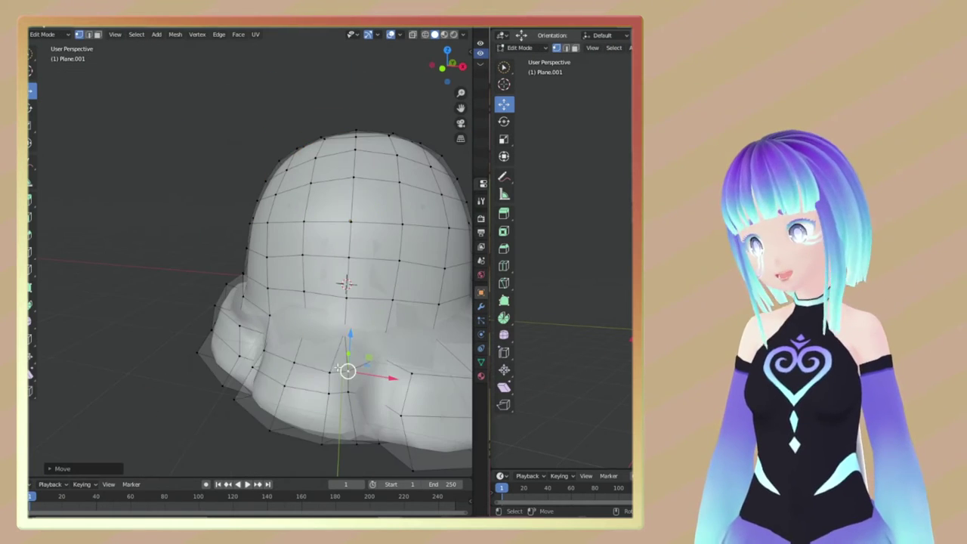
click(330, 396)
key(Tab)
key(Tab)
key(Tab)
key(Tab)
mouse_move(335, 339)
middle_down()
mouse_move(266, 365)
mouse_move(268, 397)
middle_up()
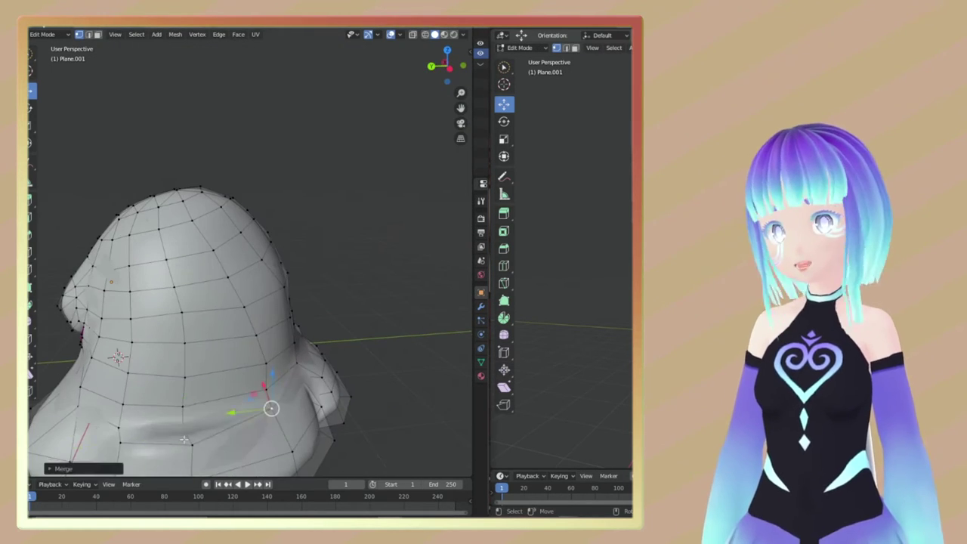
key(Tab)
mouse_move(199, 395)
middle_down()
mouse_move(320, 434)
mouse_move(115, 160)
middle_up()
key(Tab)
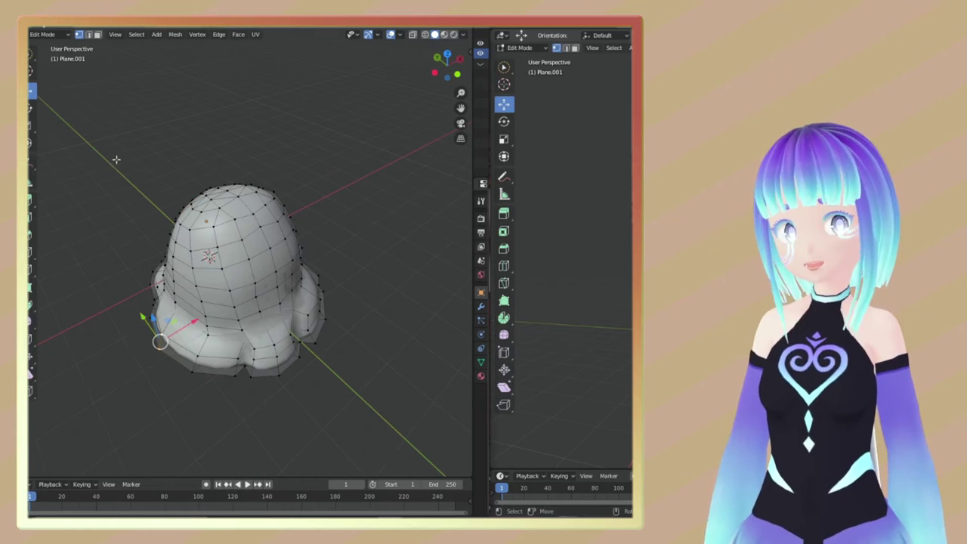
- Circle-select the bottom front vertices in X-ray and push them out into a lumpy hem
click(30, 53)
key(alt+z)
drag(238, 328, 244, 372)
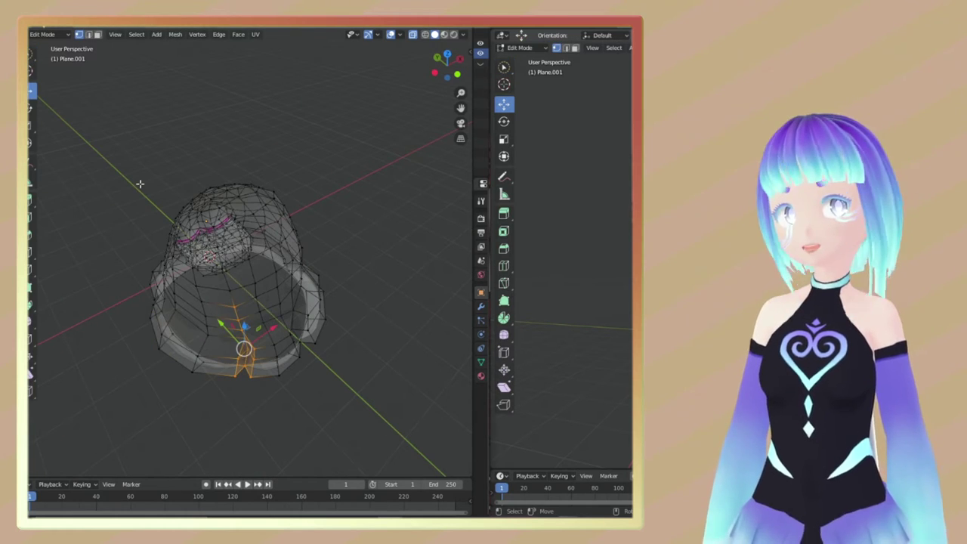
scroll(139, 183, up, 5)
scroll(249, 343, down, 2)
middle_drag(263, 389, 271, 364)
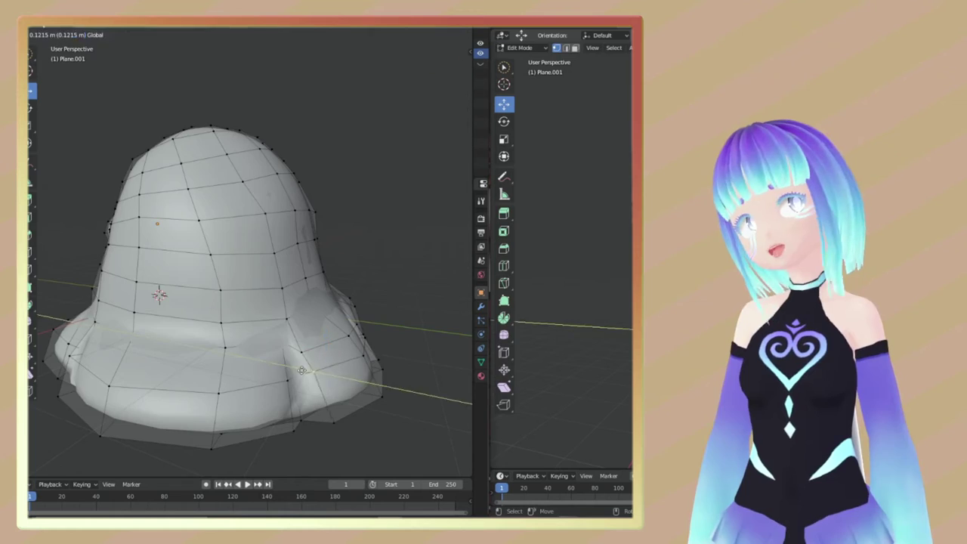
click(333, 391)
middle_drag(333, 390, 340, 406)
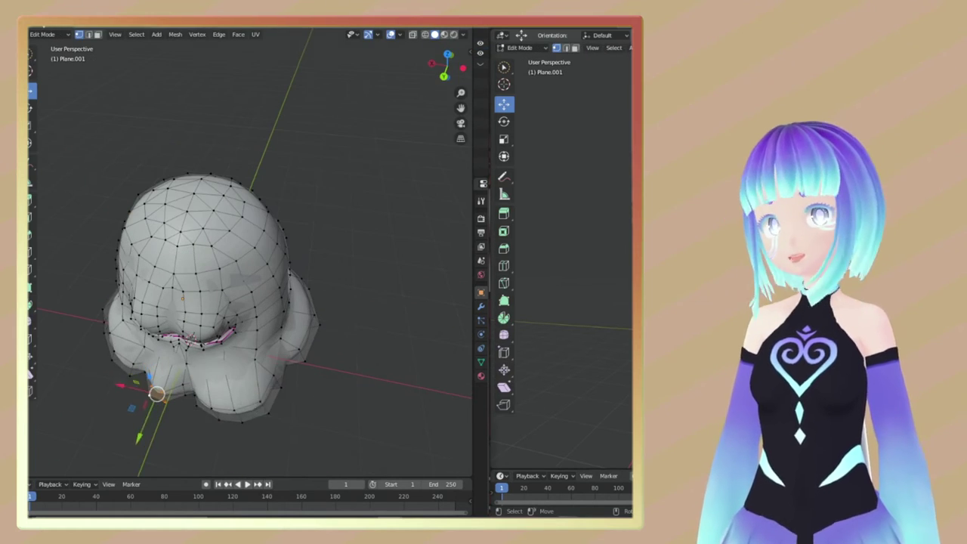
middle_drag(216, 409, 226, 374)
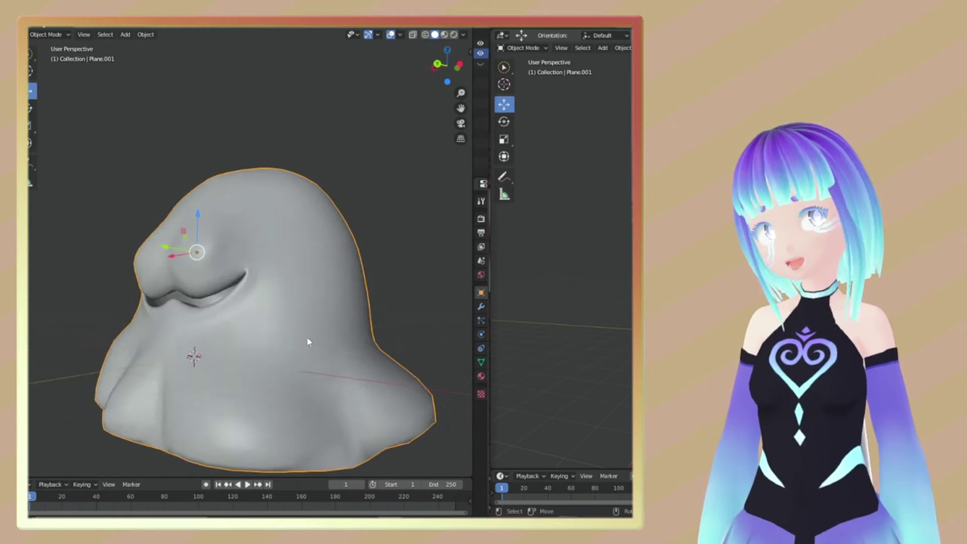
- Extrude the selected bottom edge loop inward to close off the blob
key(e)
click(234, 306)
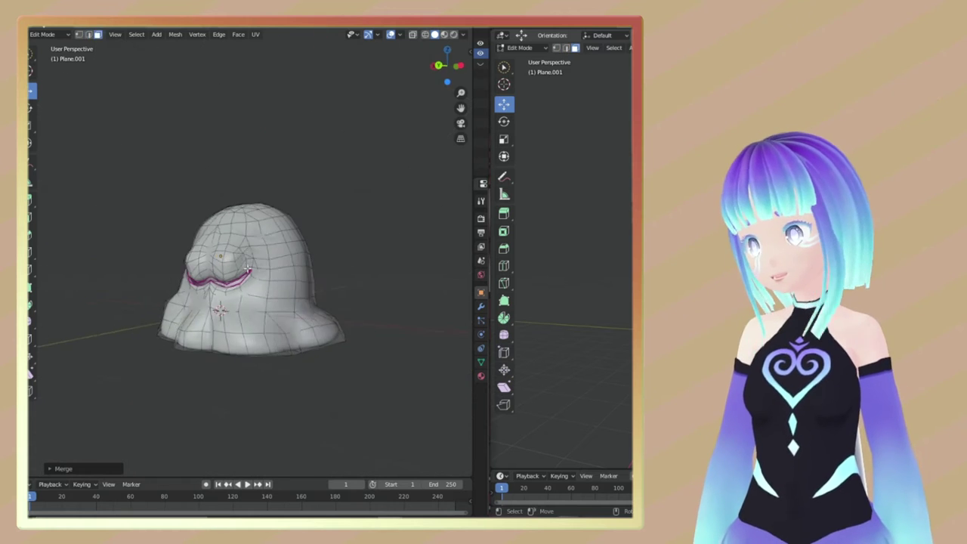
middle_drag(249, 302, 189, 288)
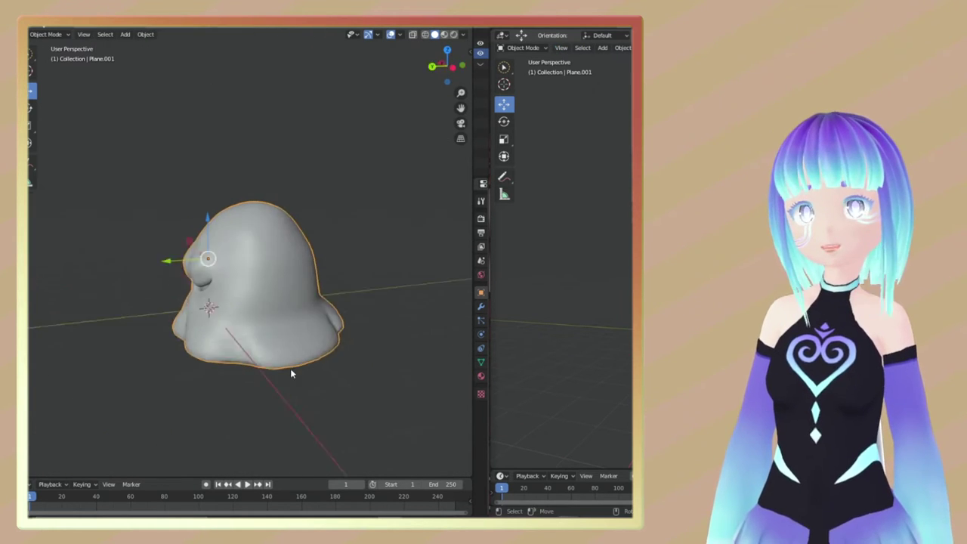
middle_drag(368, 364, 140, 279)
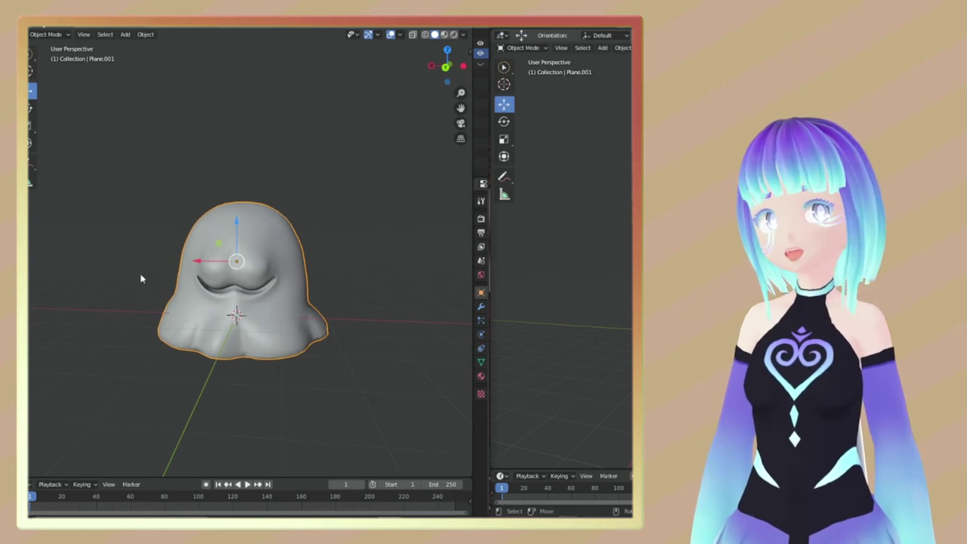
- Add a UV sphere eye, then rotate, shrink and slide it into the head above the mouth
key(shift+a)
click(221, 228)
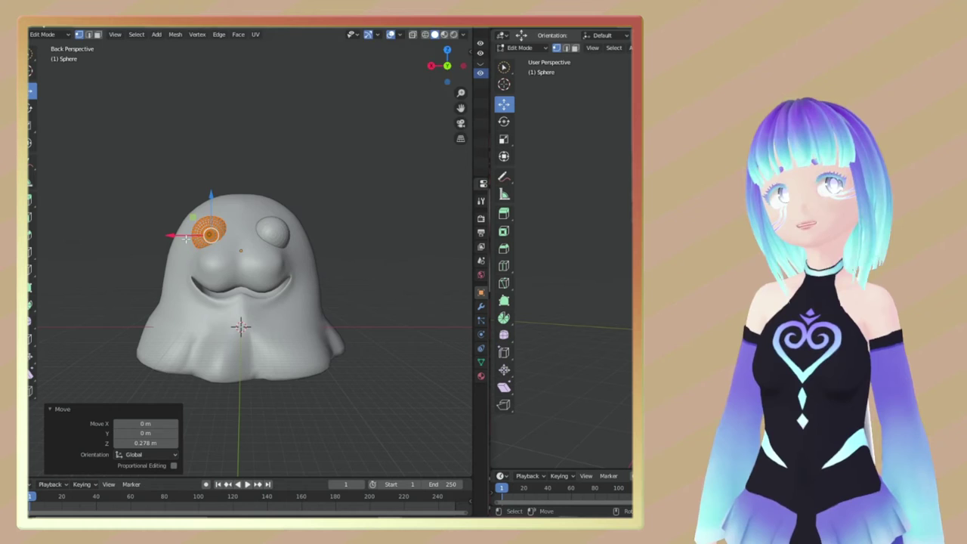
scroll(185, 239, up, 5)
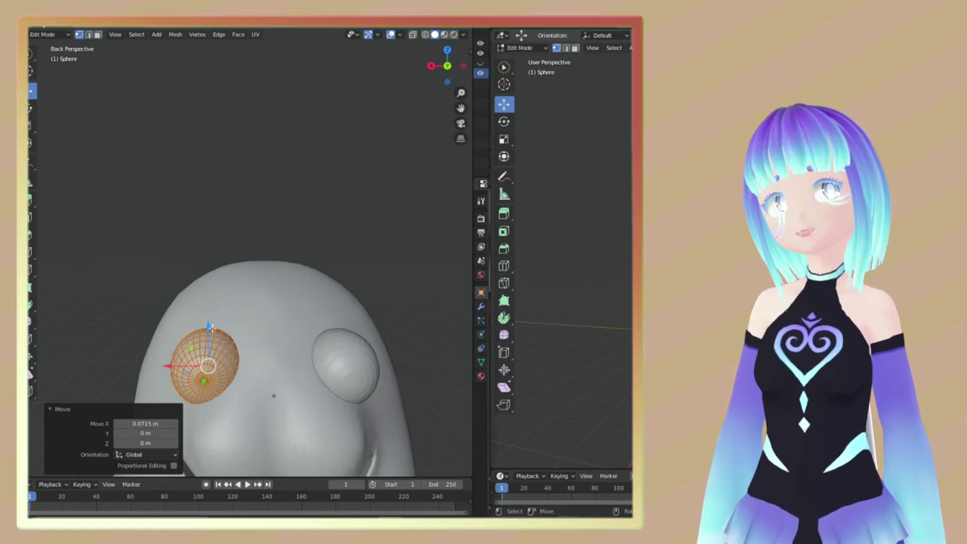
middle_drag(185, 239, 226, 362)
drag(261, 377, 242, 387)
click(287, 393)
middle_drag(288, 393, 258, 337)
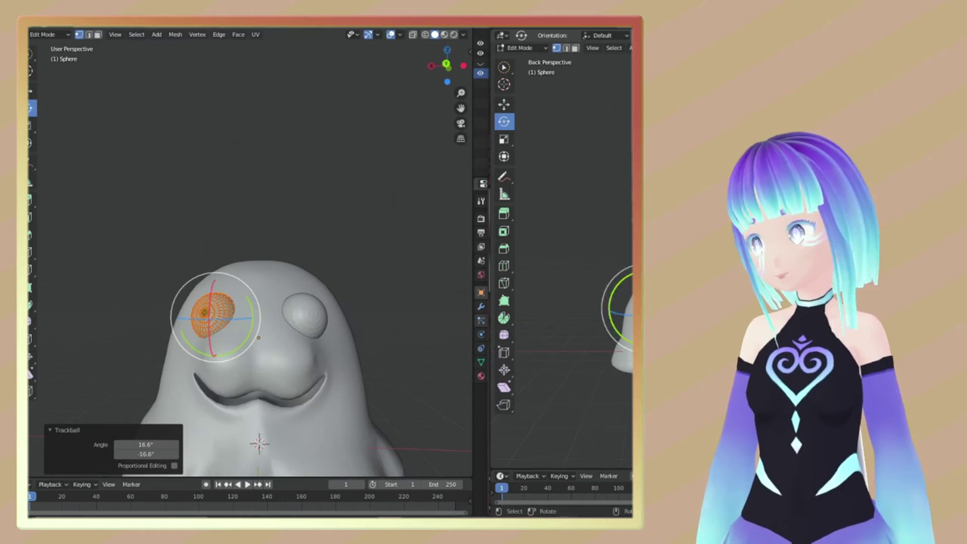
click(216, 280)
mouse_move(216, 280)
middle_down()
mouse_move(339, 252)
mouse_move(204, 306)
mouse_move(287, 318)
middle_up()
key(s)
drag(302, 333, 251, 327)
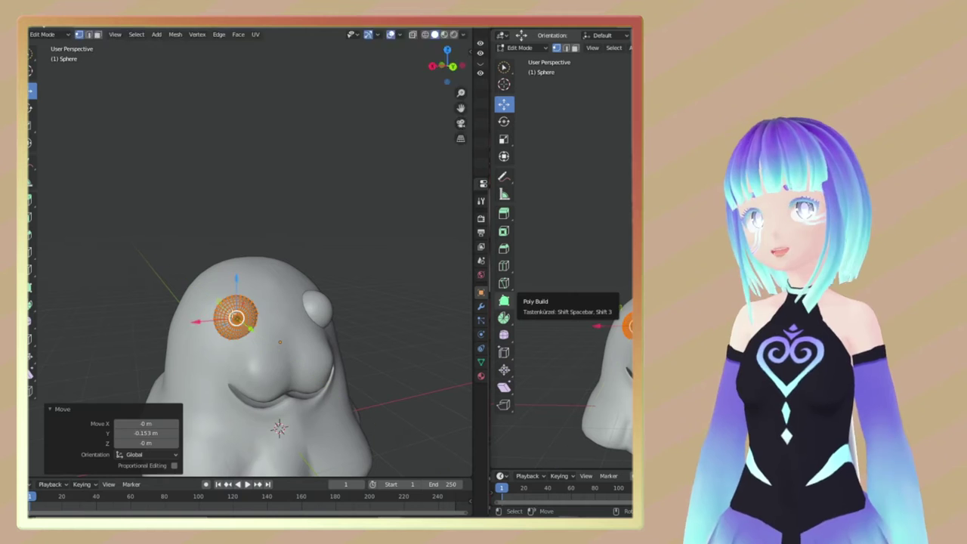
click(387, 265)
- Softly reshape the body mesh around the eye with proportional editing and return to Object Mode
key(Tab)
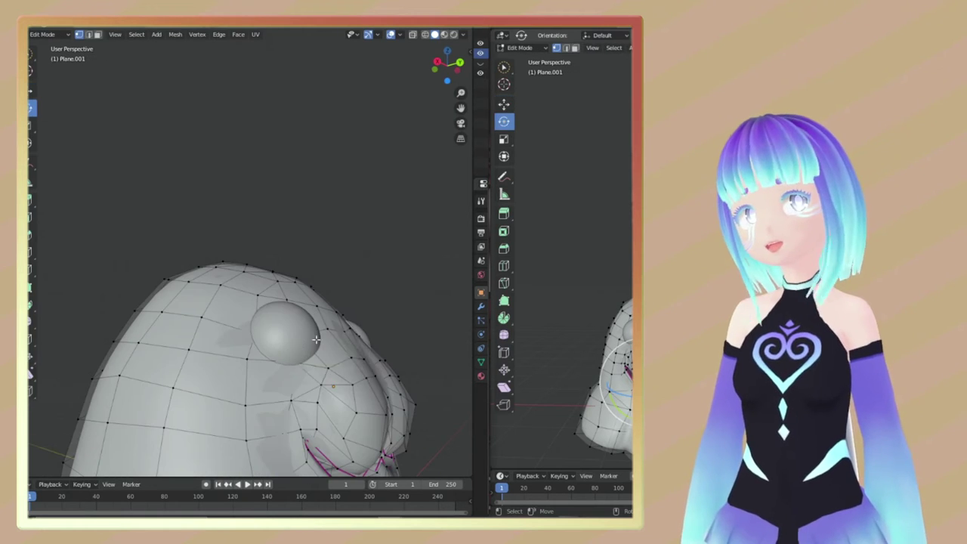
mouse_move(387, 265)
middle_down()
mouse_move(309, 398)
mouse_move(392, 332)
mouse_move(355, 355)
mouse_move(352, 371)
mouse_move(268, 408)
mouse_move(287, 414)
middle_up()
click(357, 341)
key(Tab)
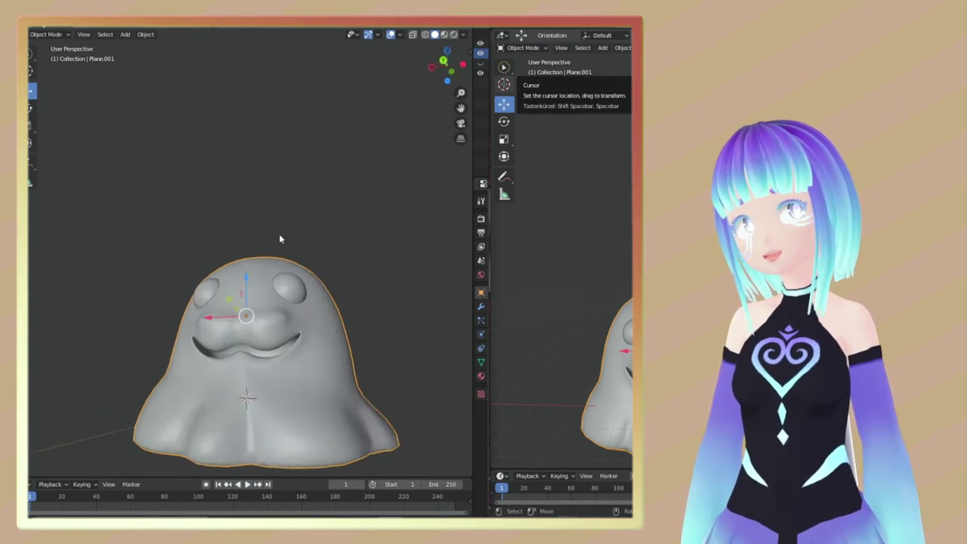
- Add a cube, scale it, add a loop cut and round it into a lip shape
key(shift+a)
click(378, 261)
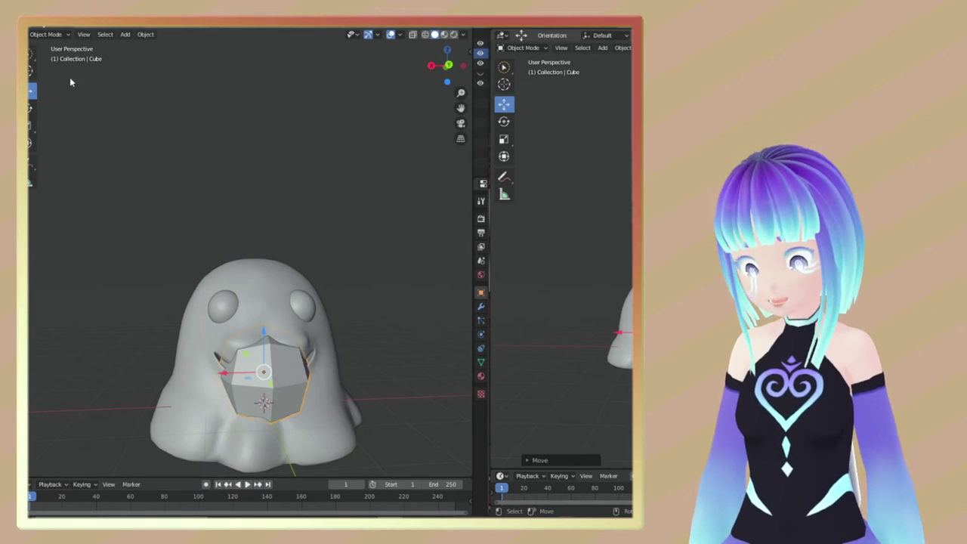
click(266, 348)
scroll(259, 346, up, 3)
mouse_move(259, 345)
middle_down()
mouse_move(280, 339)
mouse_move(287, 308)
mouse_move(249, 348)
mouse_move(363, 317)
mouse_move(257, 287)
mouse_move(287, 270)
mouse_move(334, 459)
middle_up()
key(ctrl+r)
click(287, 309)
key(s)
click(244, 355)
key(Tab)
key(Tab)
- Add another edge loop to the cube, pull its vertices forward and reshape the lip ends
key(ctrl+r)
click(254, 280)
key(g)
click(233, 267)
scroll(233, 267, up, 2)
key(s)
click(288, 271)
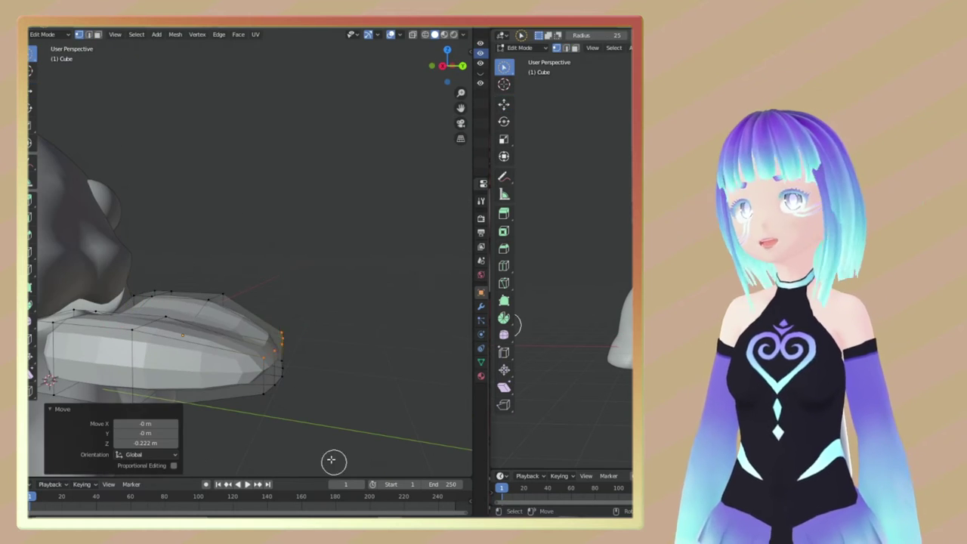
click(274, 344)
- Lower the lip mesh along Z down into the ghost's mouth
middle_drag(274, 344, 164, 215)
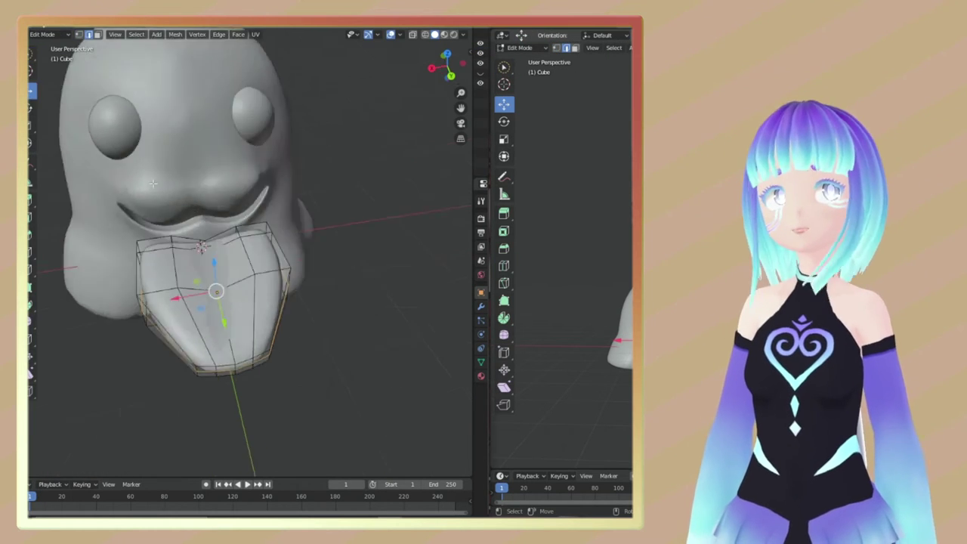
click(30, 91)
mouse_move(227, 264)
middle_down()
mouse_move(183, 302)
mouse_move(173, 248)
mouse_move(303, 249)
middle_up()
drag(303, 250, 302, 270)
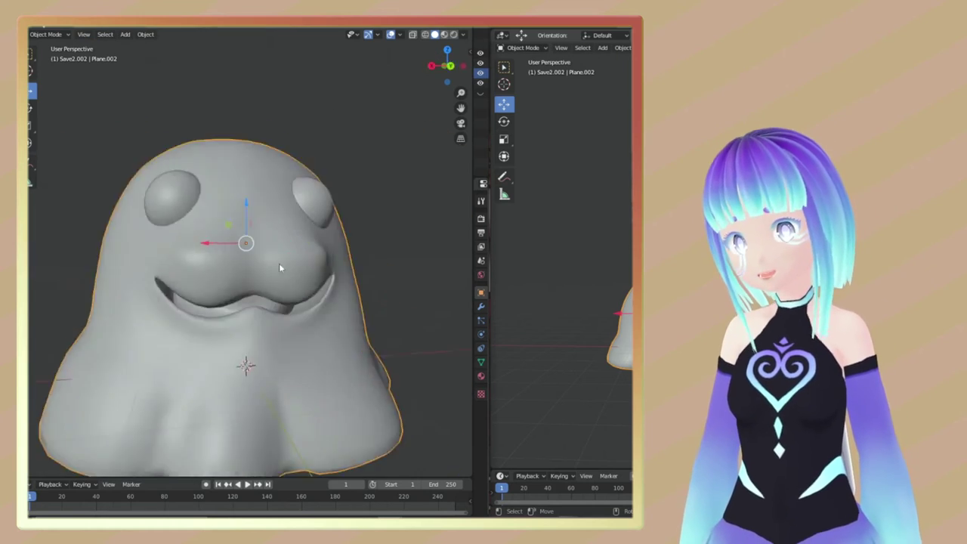
- Orbit round to the ghost's front and save the blend file
scroll(280, 266, down, 4)
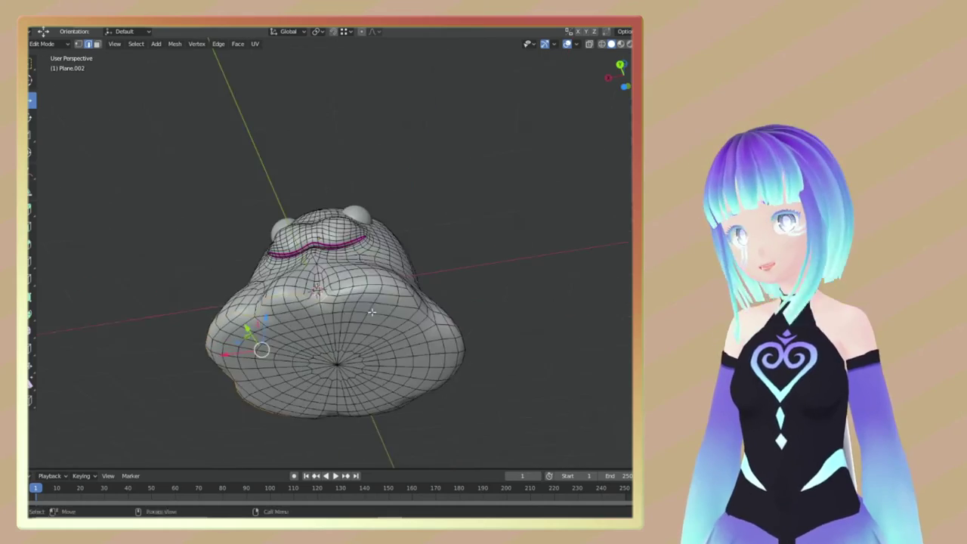
middle_drag(334, 410, 392, 344)
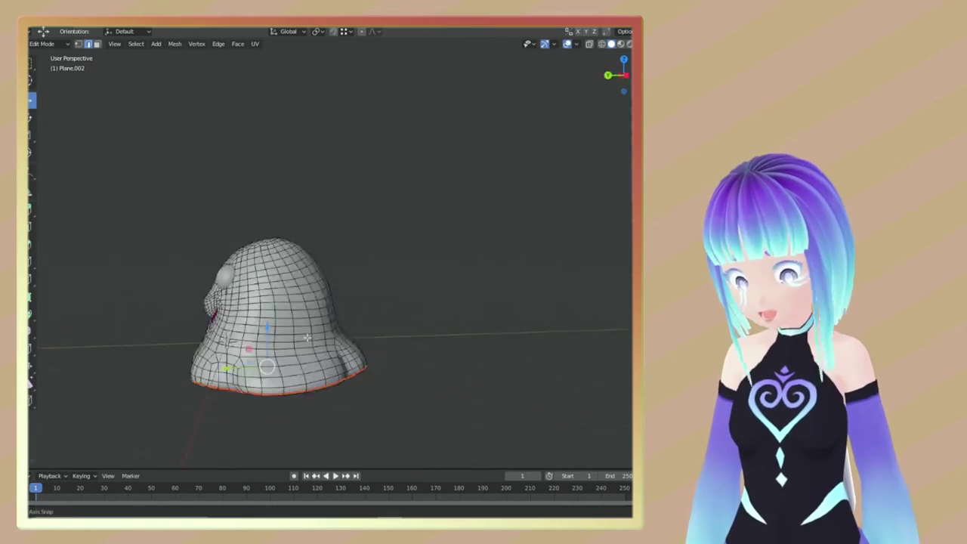
middle_drag(306, 338, 326, 349)
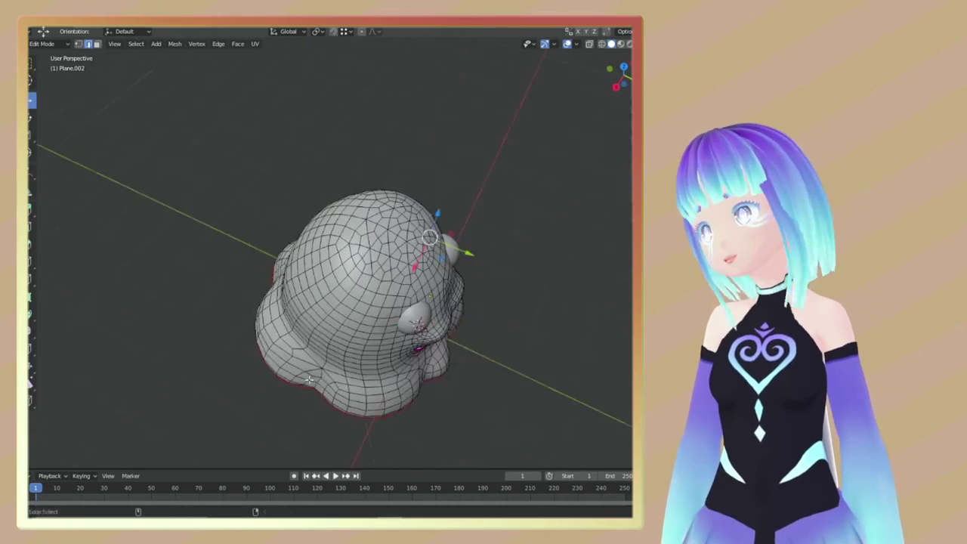
mouse_move(360, 262)
middle_down()
mouse_move(393, 302)
mouse_move(423, 287)
mouse_move(509, 295)
mouse_move(487, 272)
mouse_move(423, 250)
mouse_move(208, 263)
mouse_move(317, 227)
mouse_move(393, 249)
mouse_move(419, 153)
middle_up()
key(ctrl+s)
- Select an edge path along the mesh fold around the mouth
scroll(423, 249, up, 5)
ctrl+click(388, 249)
scroll(420, 153, down, 5)
mouse_move(295, 263)
middle_down()
mouse_move(129, 255)
mouse_move(168, 296)
mouse_move(203, 261)
middle_up()
scroll(202, 261, up, 4)
middle_drag(302, 252, 318, 181)
scroll(317, 181, down, 5)
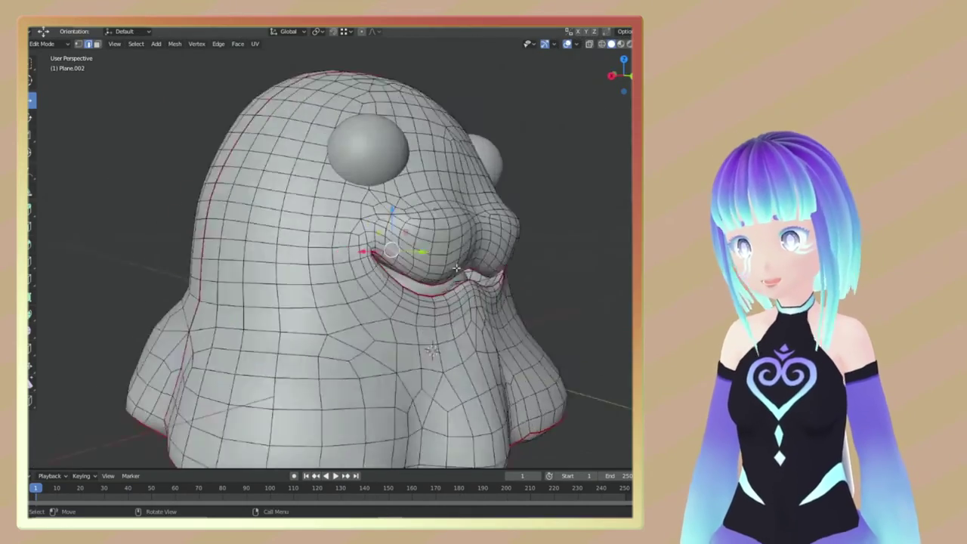
- Mark the selected mouth edges as seams, exit Edit Mode and select the ghost body
click(98, 46)
middle_drag(393, 355, 464, 410)
scroll(464, 410, up, 2)
right_click(441, 360)
click(440, 358)
scroll(416, 356, down, 4)
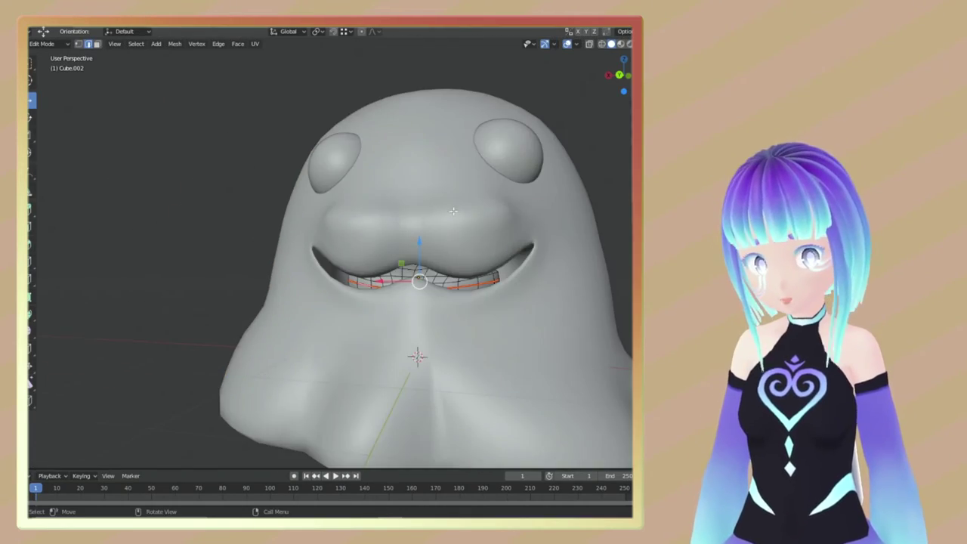
scroll(431, 204, down, 2)
key(Tab)
click(363, 287)
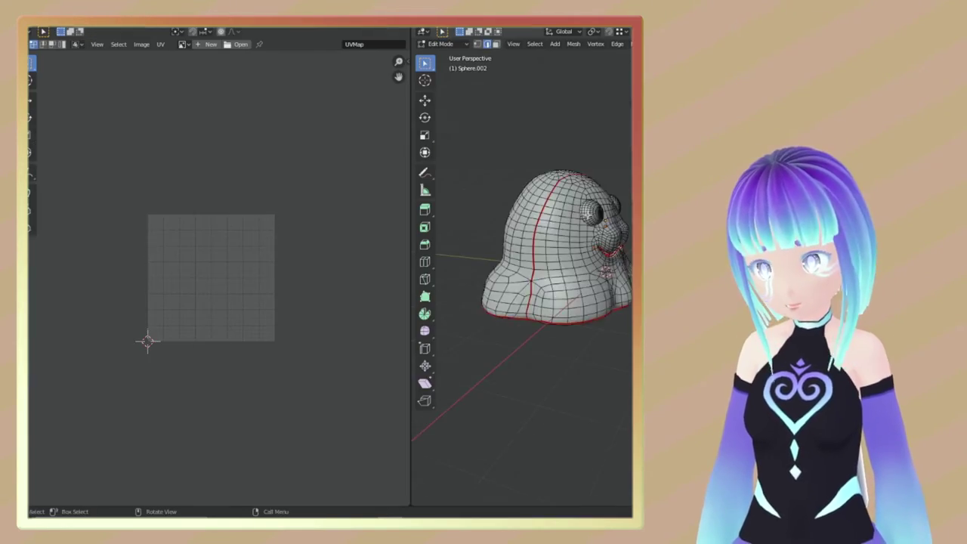
- In the UV layout, move a UV island upward and select the top circular island
key(ctrl+l)
drag(206, 272, 211, 158)
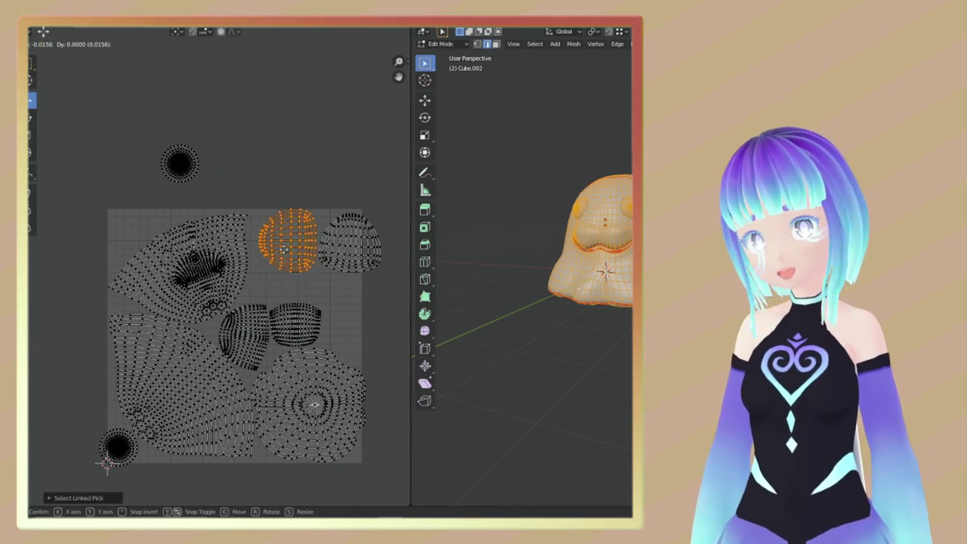
key(l)
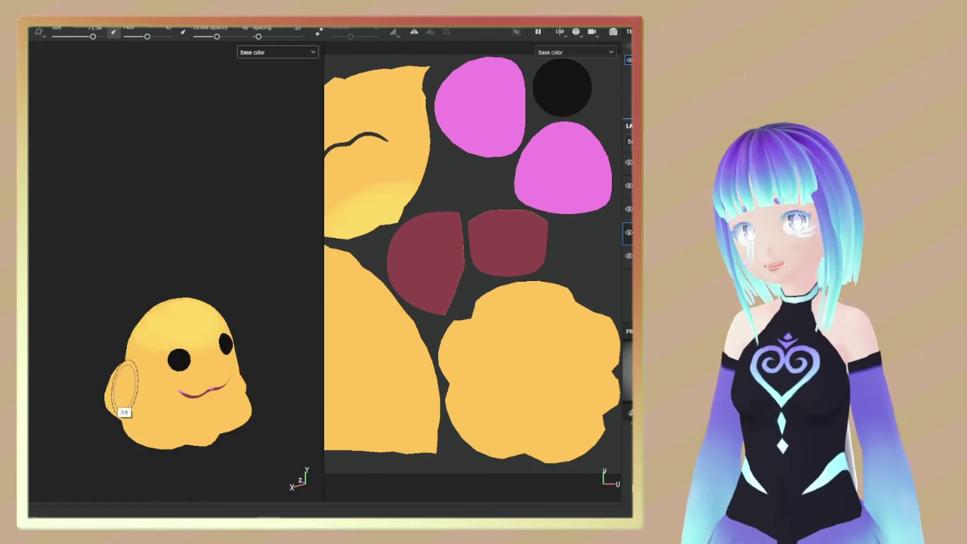
- Orbit the blob to inspect its back, sides and front while adjusting the UV view
alt+drag(161, 348, 524, 209)
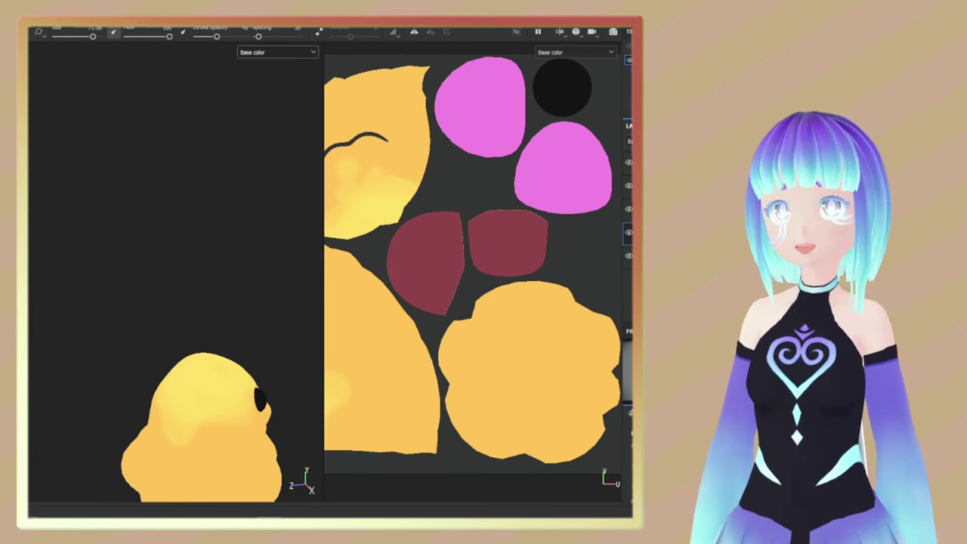
alt+drag(204, 411, 119, 187)
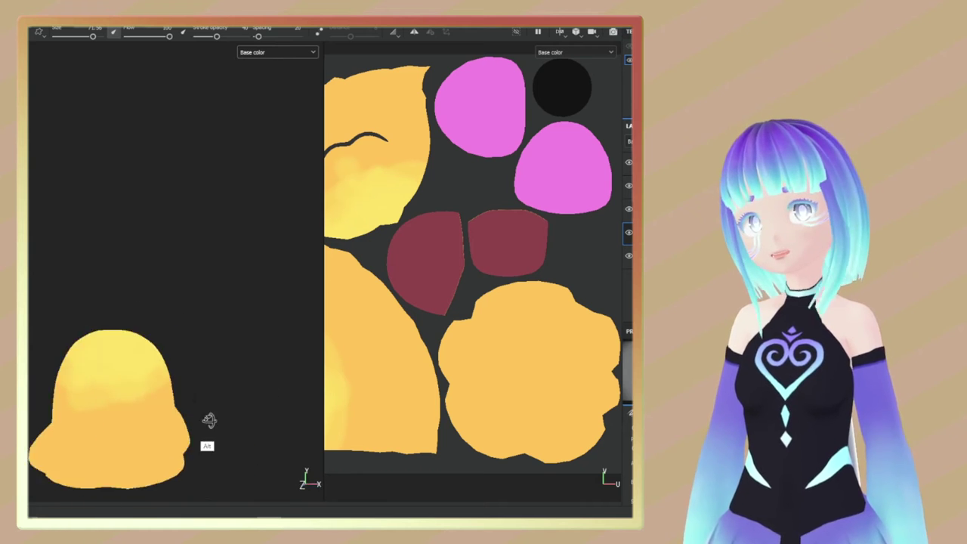
mouse_move(93, 73)
alt+mouse_down()
mouse_move(144, 337)
mouse_move(244, 313)
mouse_move(248, 420)
mouse_move(216, 324)
mouse_move(110, 368)
mouse_move(129, 362)
alt+mouse_up()
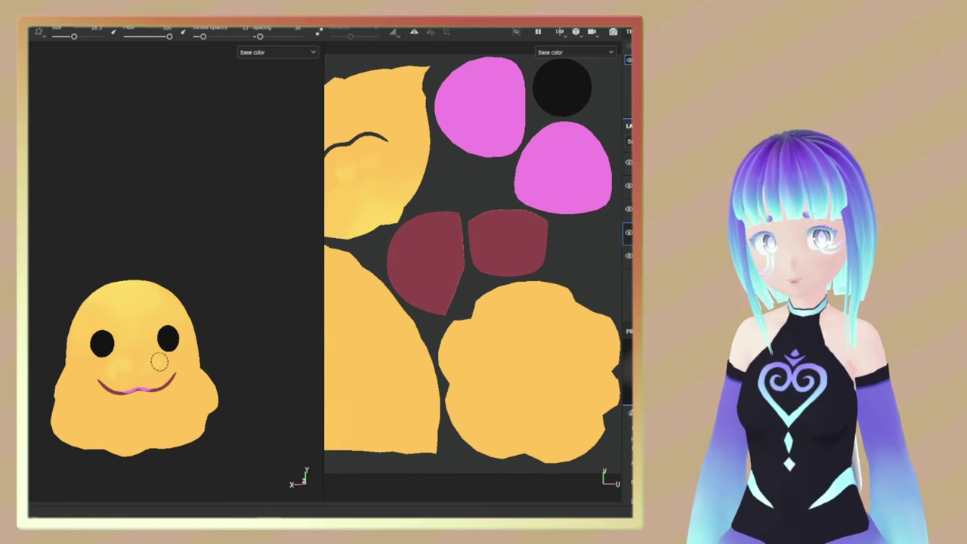
scroll(159, 362, up, 5)
mouse_move(217, 270)
alt+mouse_down()
mouse_move(227, 320)
mouse_move(219, 302)
alt+mouse_up()
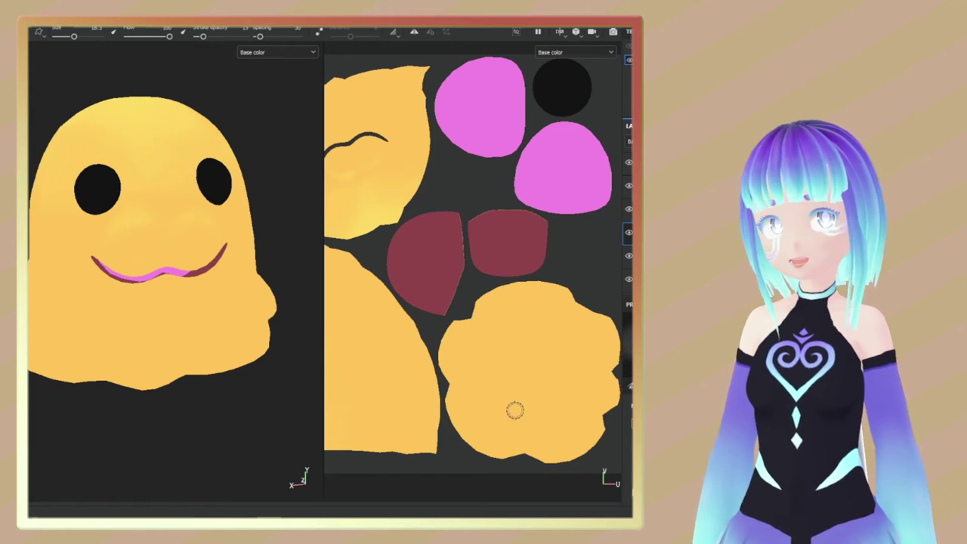
alt+drag(173, 340, 185, 325)
alt+drag(173, 289, 128, 291)
alt+drag(215, 193, 138, 347)
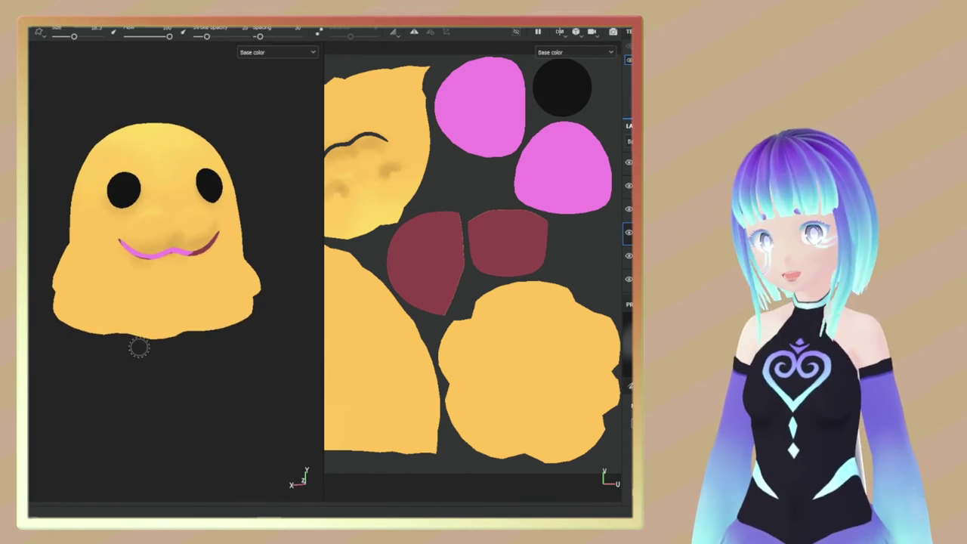
alt+drag(159, 272, 102, 328)
alt+drag(469, 317, 524, 175)
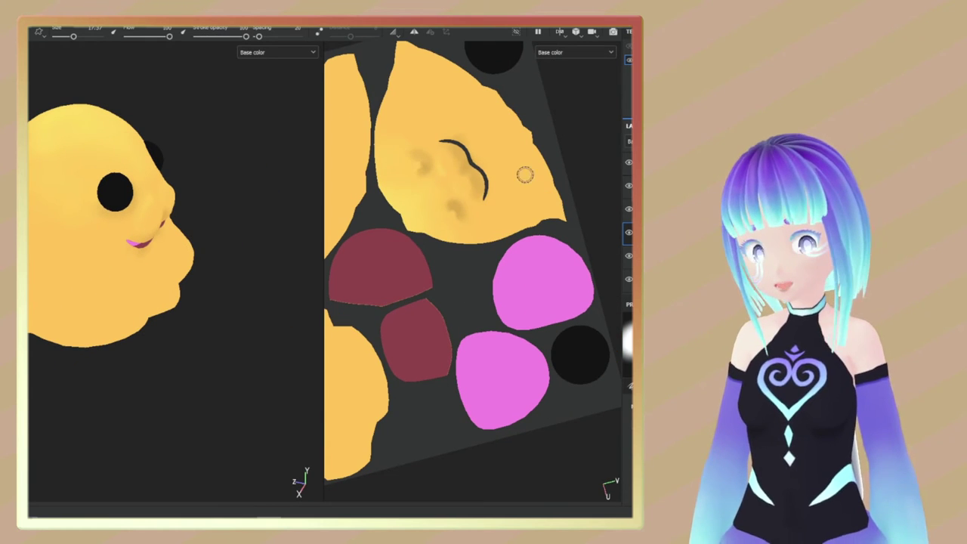
scroll(473, 151, up, 3)
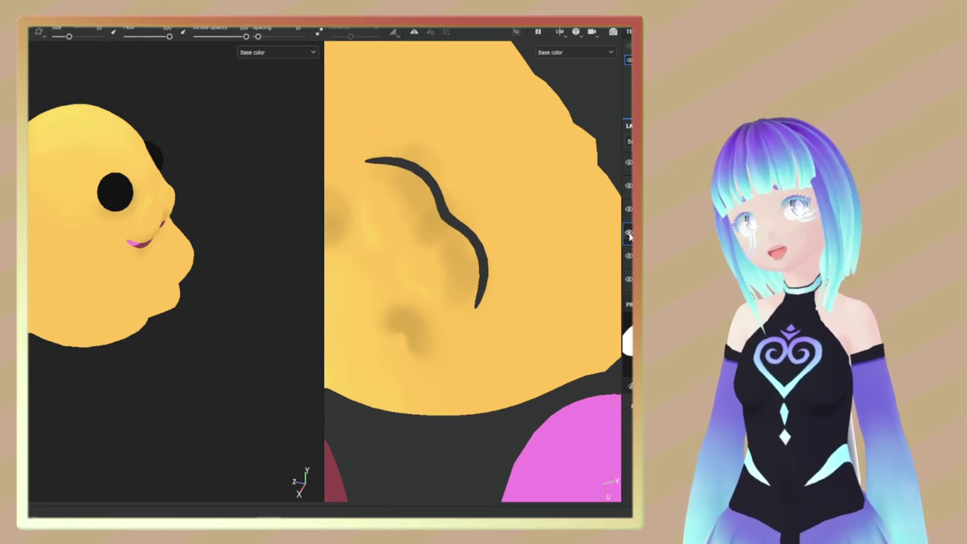
alt+drag(219, 371, 287, 363)
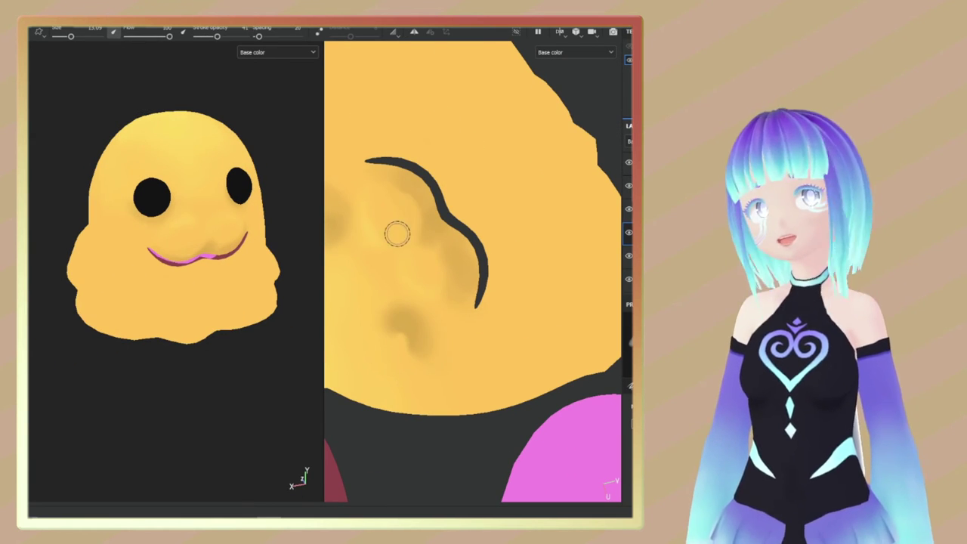
- Reframe the blob and bring the pink, red and flower-shaped UV islands into view
mouse_move(287, 302)
alt+mouse_down()
mouse_move(149, 309)
mouse_move(123, 341)
mouse_move(160, 384)
mouse_move(144, 319)
mouse_move(219, 338)
mouse_move(157, 317)
alt+mouse_up()
mouse_move(170, 387)
alt+mouse_down()
mouse_move(224, 356)
mouse_move(360, 401)
mouse_move(470, 340)
mouse_move(470, 455)
mouse_move(201, 365)
mouse_move(244, 375)
mouse_move(166, 406)
mouse_move(190, 346)
mouse_move(146, 460)
alt+mouse_up()
scroll(372, 352, down, 2)
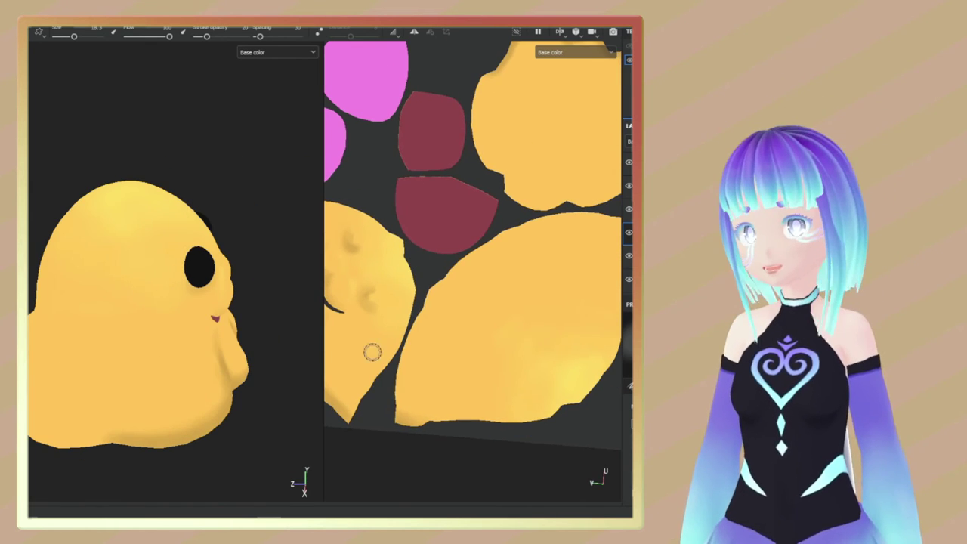
alt+drag(418, 317, 531, 171)
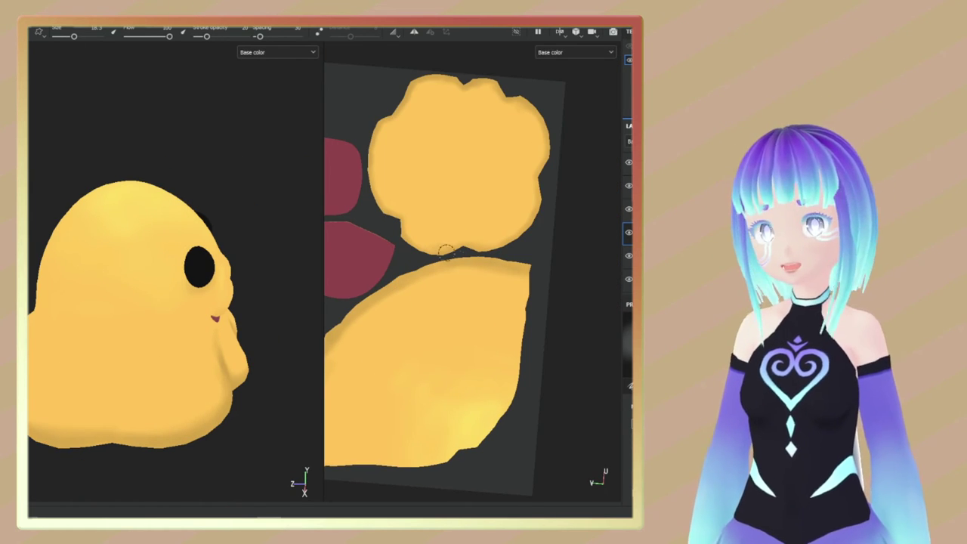
mouse_move(116, 466)
alt+mouse_down()
mouse_move(207, 86)
mouse_move(93, 455)
mouse_move(157, 408)
alt+mouse_up()
scroll(157, 408, up, 2)
scroll(263, 453, up, 1)
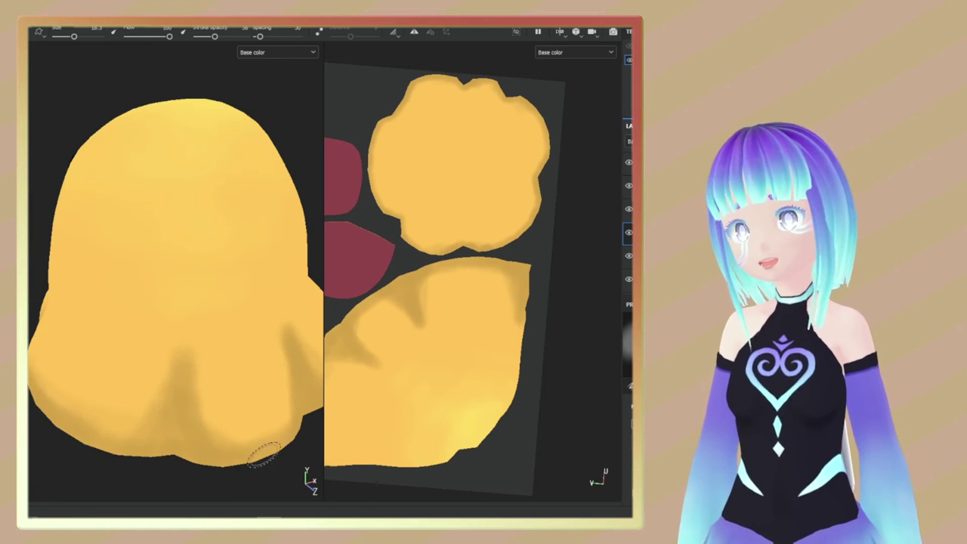
scroll(240, 456, down, 1)
mouse_move(207, 410)
alt+mouse_down()
mouse_move(195, 482)
mouse_move(169, 464)
mouse_move(201, 388)
alt+mouse_up()
alt+drag(423, 302, 446, 318)
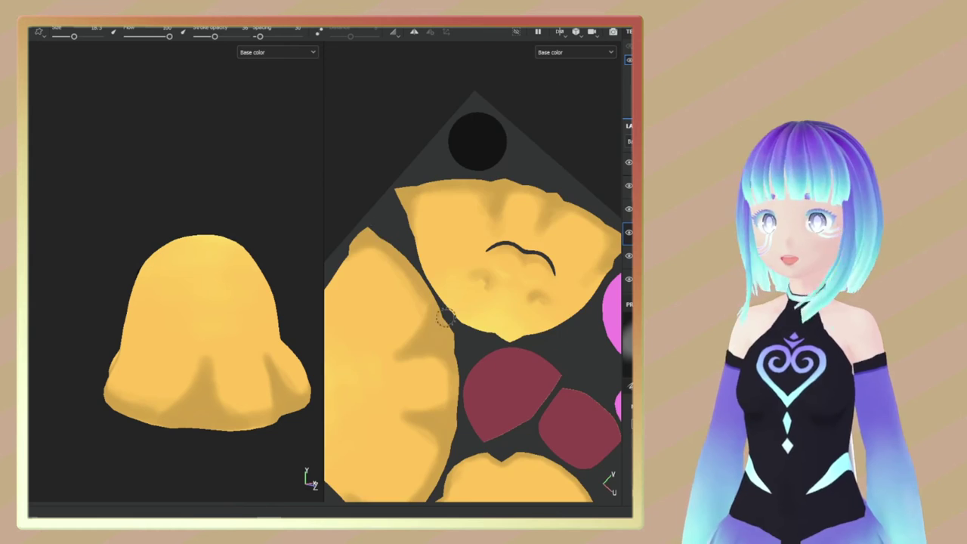
middle_drag(611, 226, 287, 46)
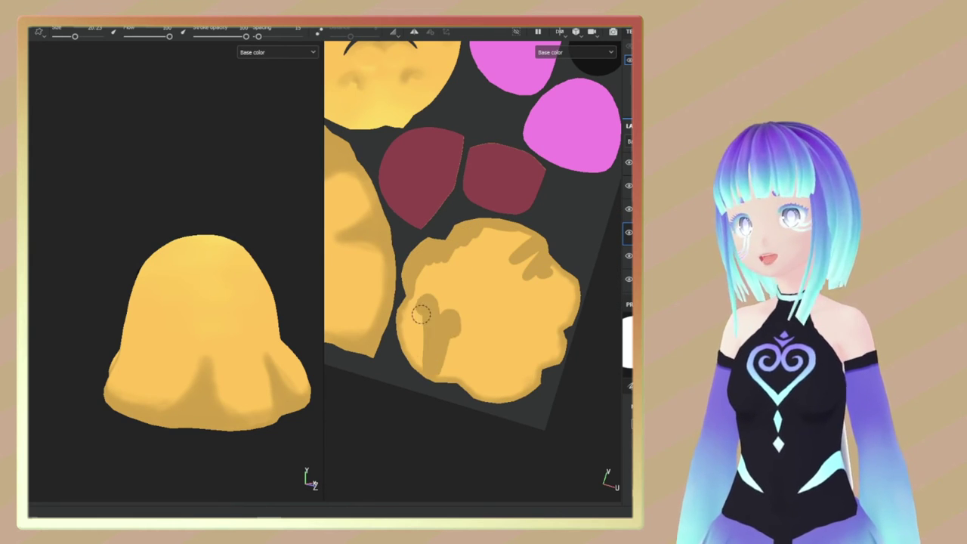
- Paint the flower-shaped island darker orange and orbit around the blob
drag(421, 315, 502, 238)
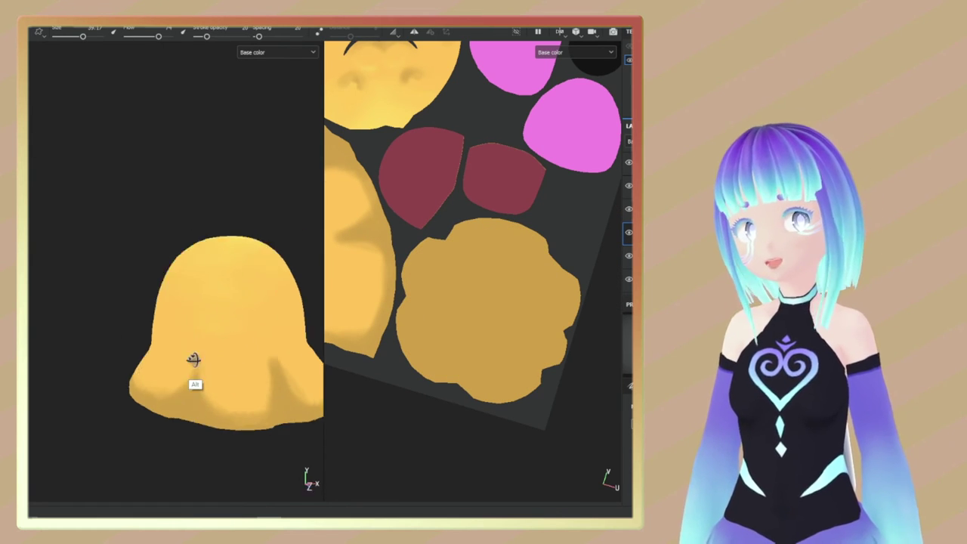
alt+drag(194, 363, 305, 380)
mouse_move(121, 363)
alt+mouse_down()
mouse_move(237, 261)
mouse_move(108, 278)
mouse_move(80, 388)
mouse_move(217, 384)
alt+mouse_up()
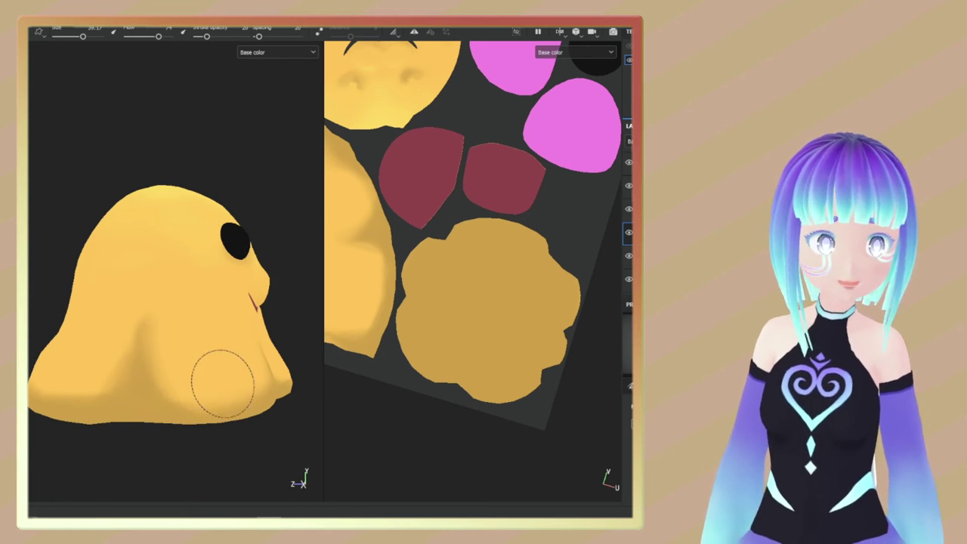
mouse_move(216, 209)
alt+mouse_down()
mouse_move(180, 265)
mouse_move(142, 373)
mouse_move(241, 231)
mouse_move(81, 357)
mouse_move(143, 191)
alt+mouse_up()
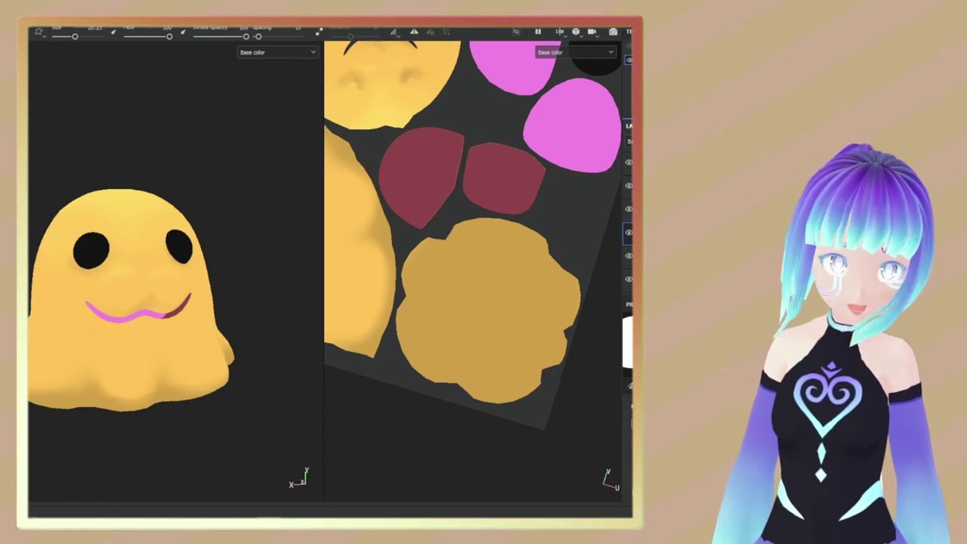
mouse_move(102, 389)
alt+mouse_down()
mouse_move(189, 362)
mouse_move(261, 434)
mouse_move(160, 350)
mouse_move(287, 324)
mouse_move(166, 176)
alt+mouse_up()
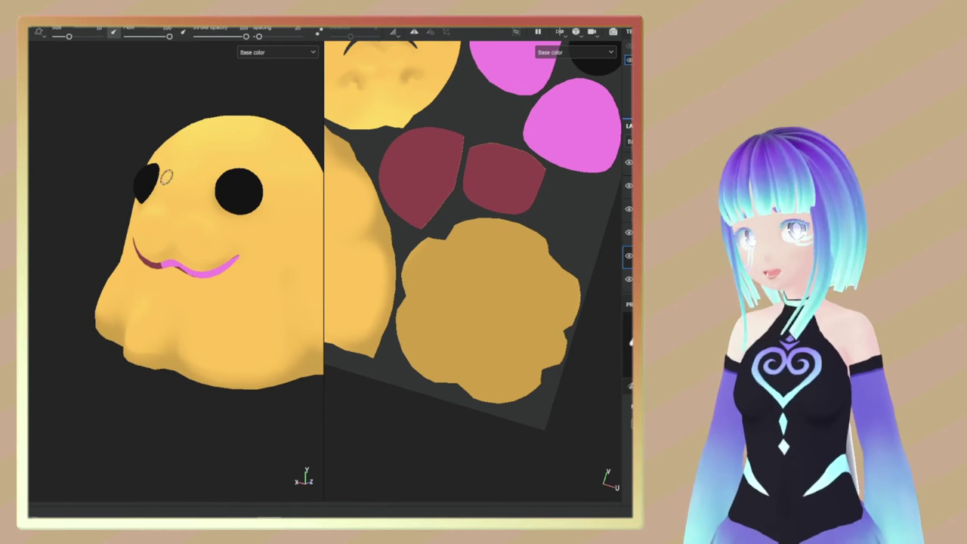
mouse_move(182, 302)
alt+mouse_down()
mouse_move(204, 350)
mouse_move(289, 233)
mouse_move(168, 415)
mouse_move(218, 42)
alt+mouse_up()
- Lower the brush stroke opacity to 64 and check the blob from side and front
click(227, 37)
mouse_move(189, 264)
alt+mouse_down()
mouse_move(114, 340)
mouse_move(152, 436)
mouse_move(134, 363)
mouse_move(188, 420)
mouse_move(182, 287)
mouse_move(226, 406)
mouse_move(134, 350)
mouse_move(356, 242)
alt+mouse_up()
scroll(356, 241, down, 1)
mouse_move(227, 264)
alt+mouse_down()
mouse_move(114, 323)
mouse_move(162, 333)
alt+mouse_up()
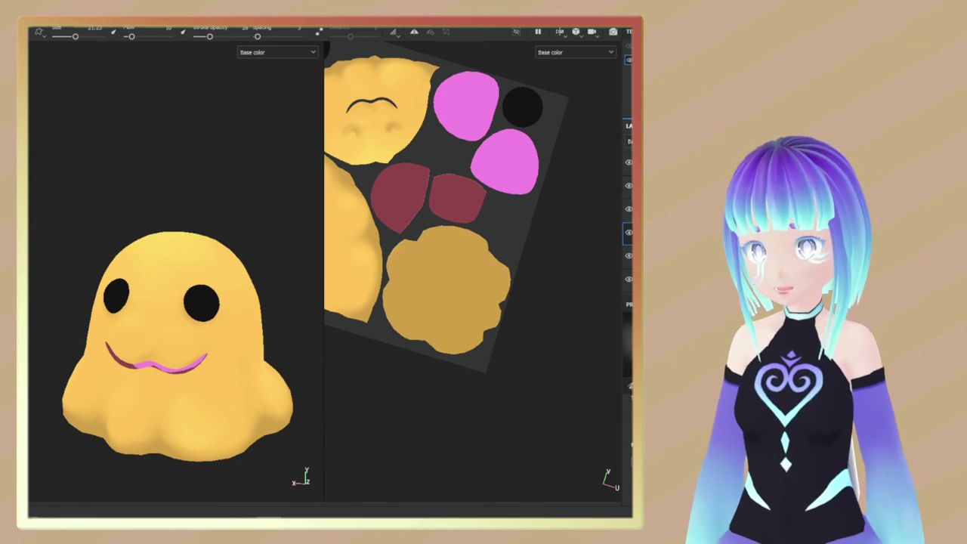
middle_drag(454, 303, 392, 242)
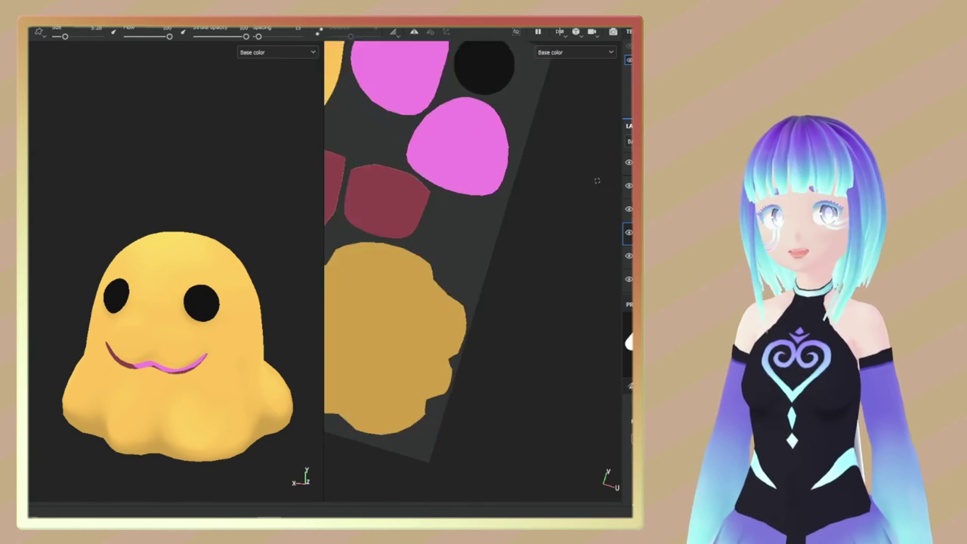
scroll(476, 287, up, 3)
- Check the eye island with polygon fill while orbiting and zooming in on the eyes
key(4)
scroll(478, 296, up, 2)
mouse_move(181, 302)
alt+mouse_down()
mouse_move(226, 310)
mouse_move(151, 302)
alt+mouse_up()
scroll(151, 302, up, 3)
scroll(82, 243, down, 4)
- Dab white highlight dots onto the black eyes and turn the blob to inspect them
key(1)
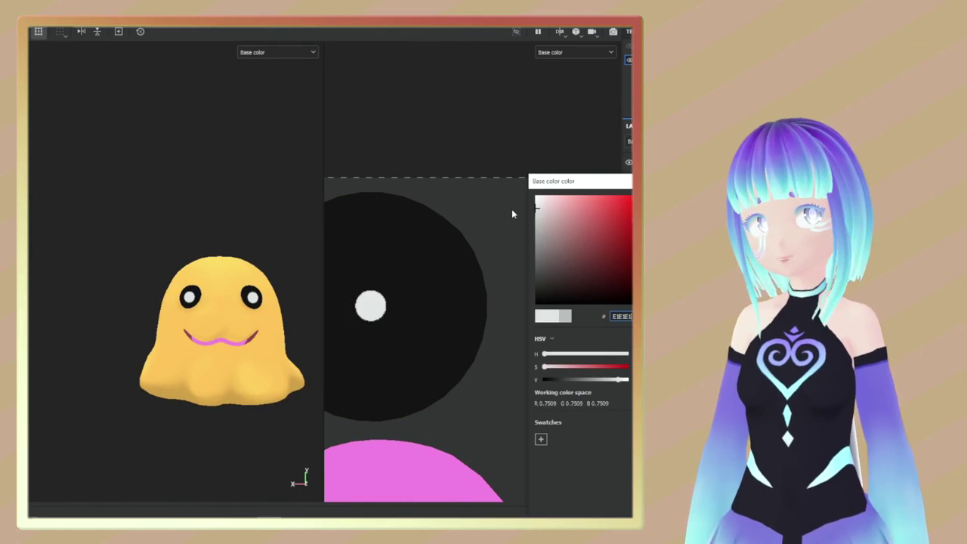
scroll(183, 305, up, 2)
key(4)
scroll(393, 332, up, 2)
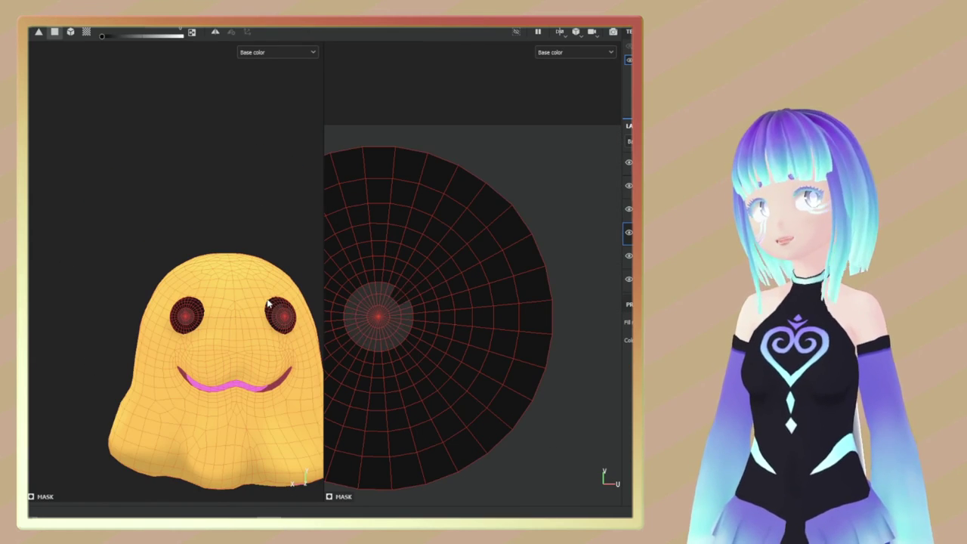
scroll(388, 309, down, 2)
scroll(442, 314, up, 5)
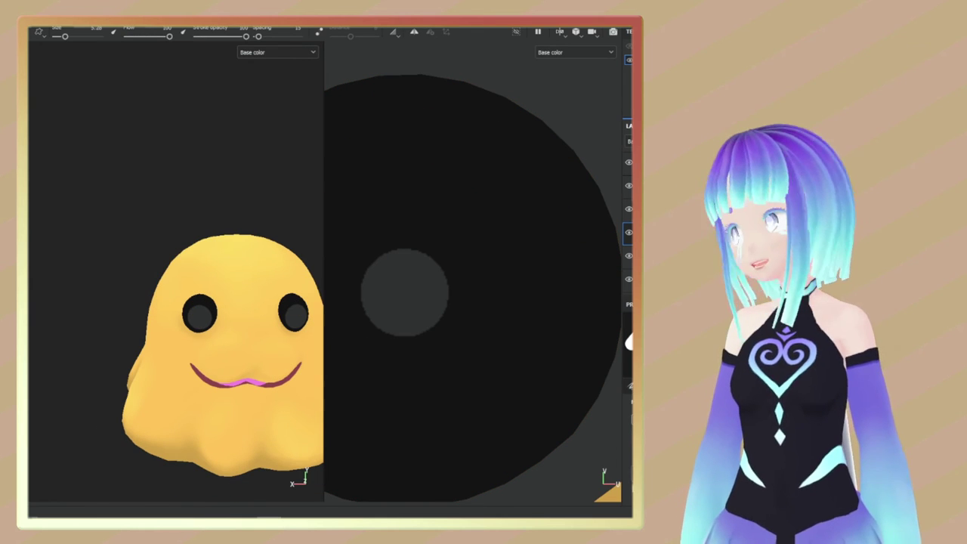
click(190, 305)
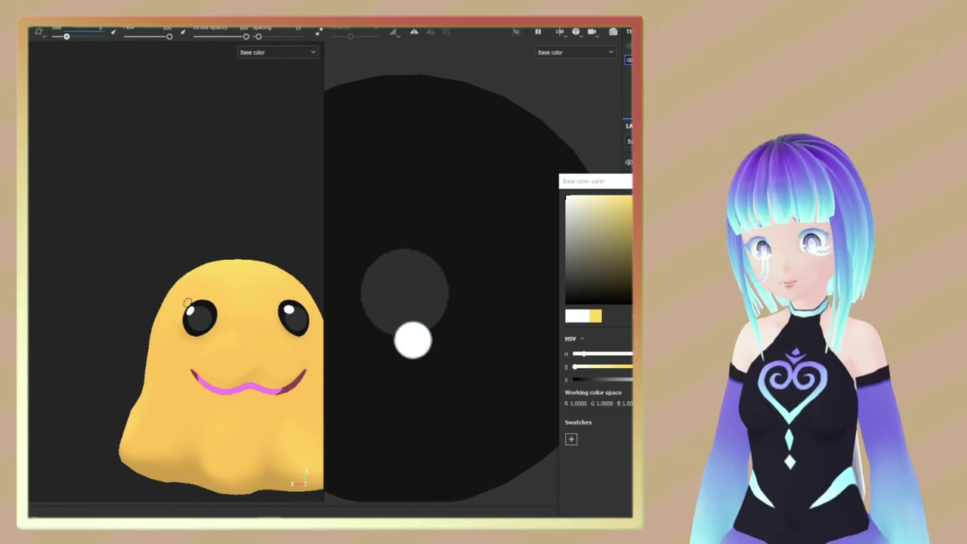
mouse_move(187, 301)
alt+mouse_down()
mouse_move(219, 303)
mouse_move(151, 302)
alt+mouse_up()
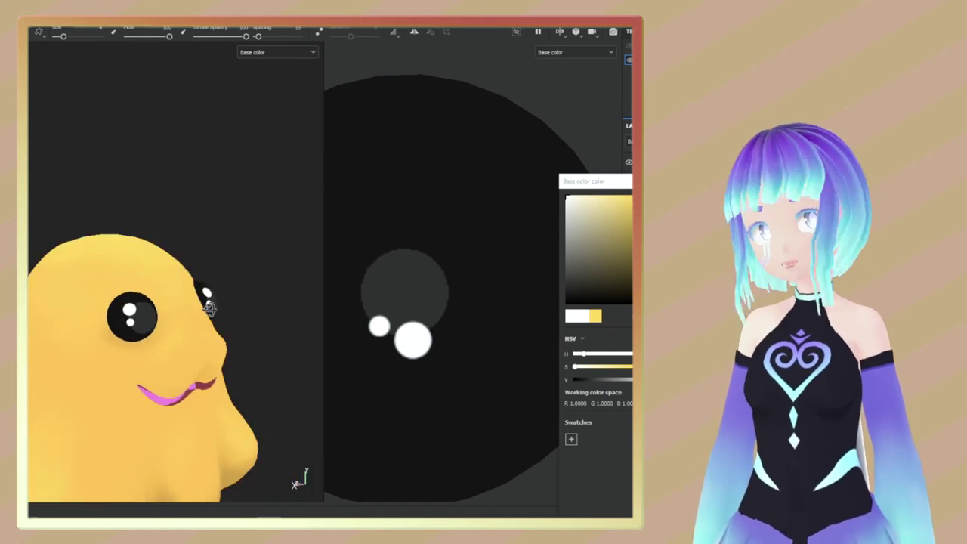
scroll(173, 340, down, 5)
scroll(473, 302, down, 4)
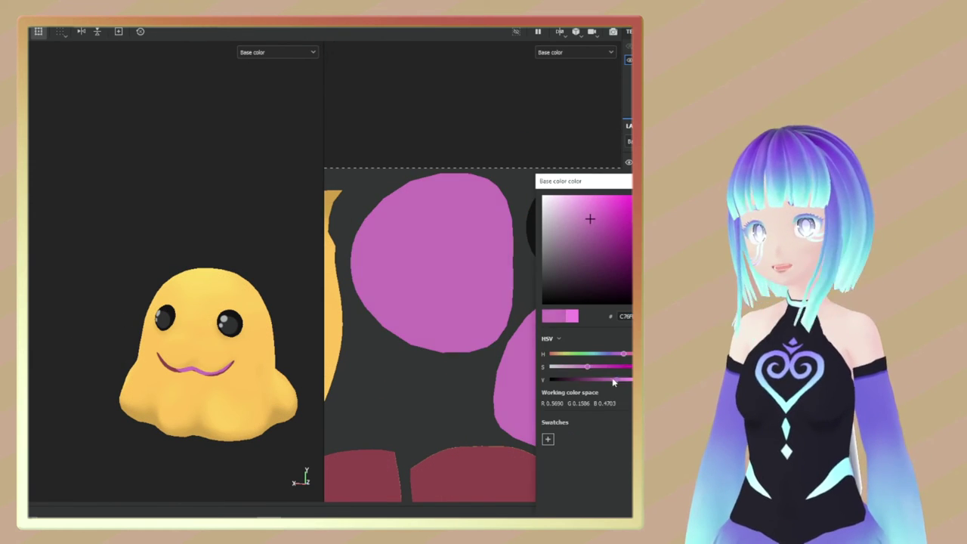
- Paint brighter pink strokes across the tongue's UV island, extending toward its top
drag(442, 226, 375, 281)
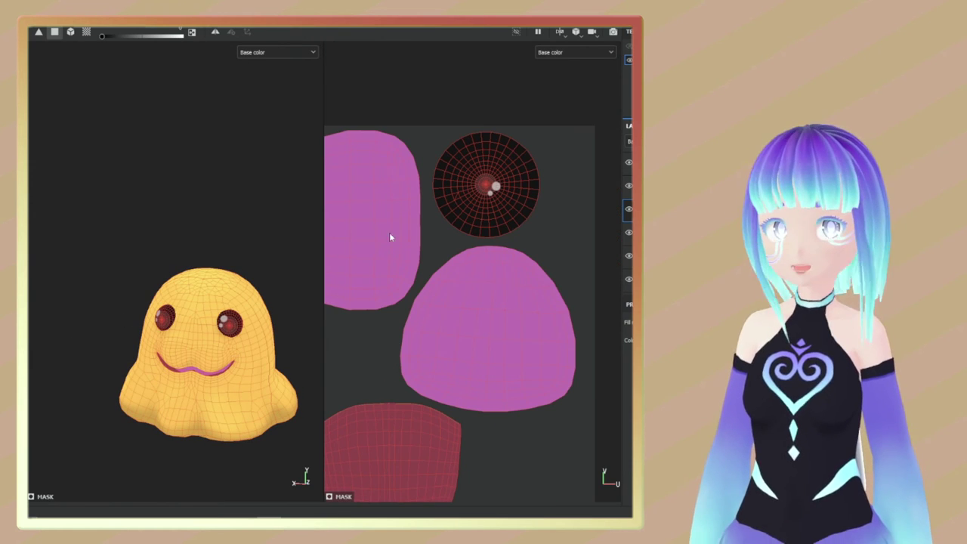
key(1)
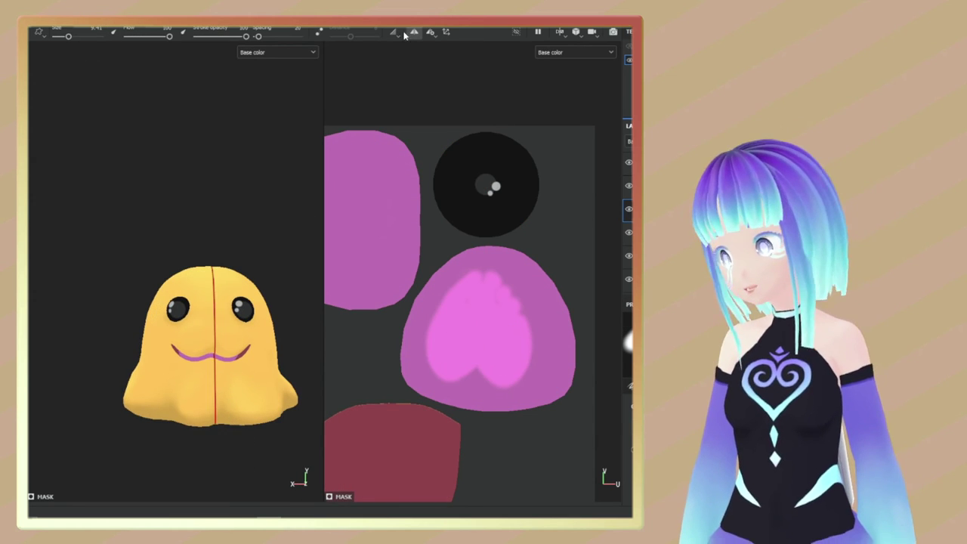
drag(499, 280, 480, 326)
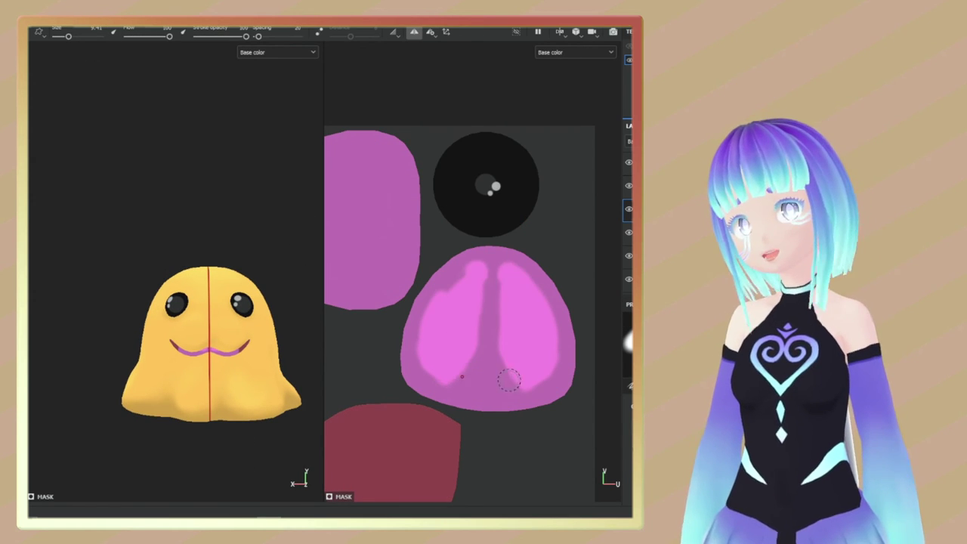
drag(539, 323, 567, 376)
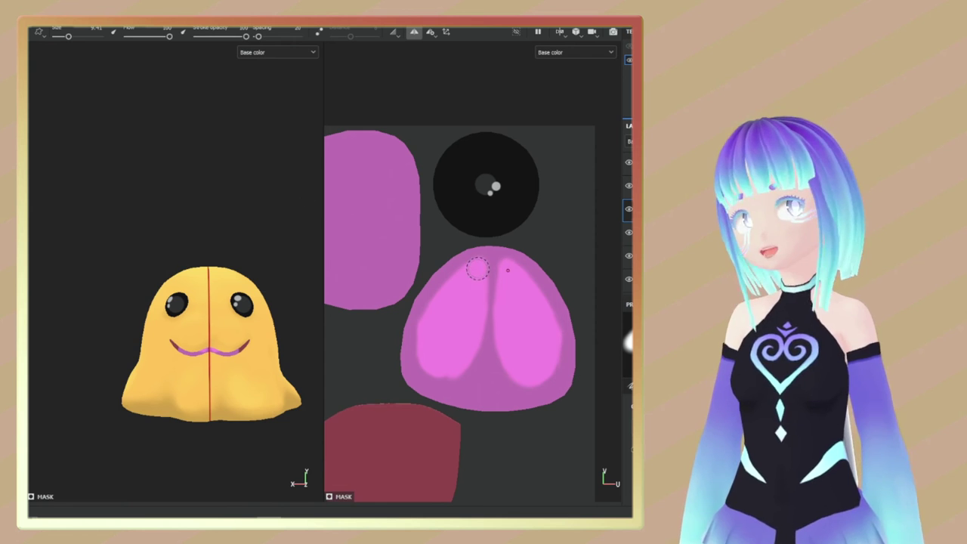
drag(477, 269, 433, 302)
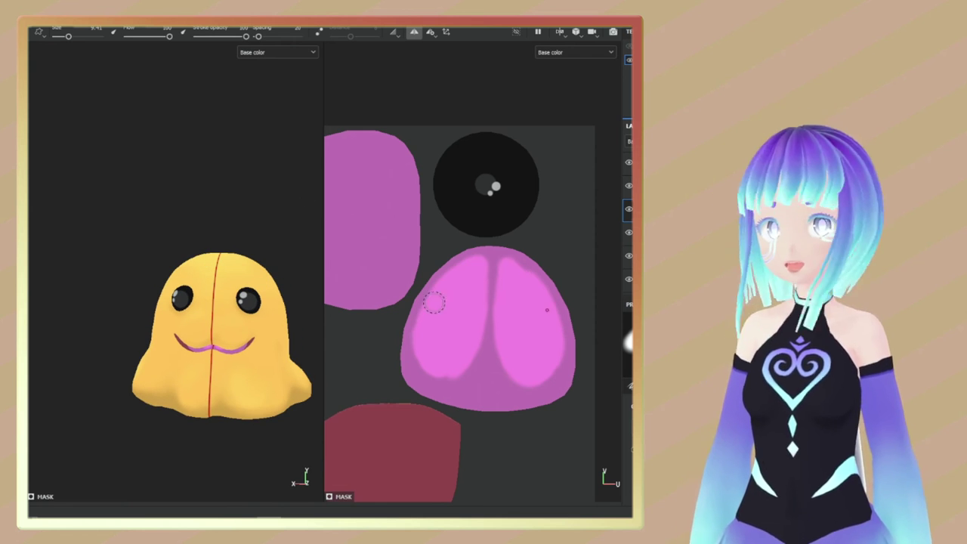
- Enlarge the brush size and orbit the blob to check the tongue
click(88, 38)
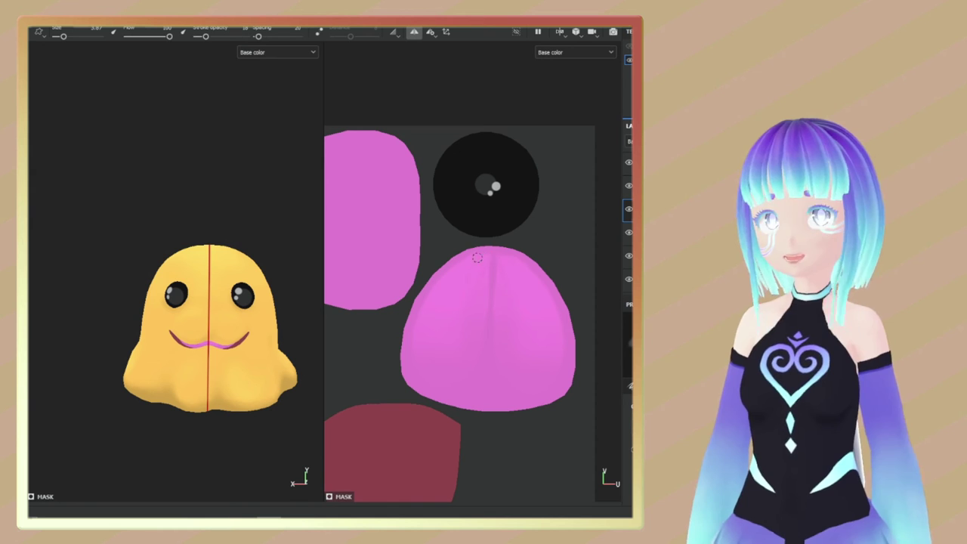
drag(63, 38, 69, 37)
alt+drag(241, 396, 274, 402)
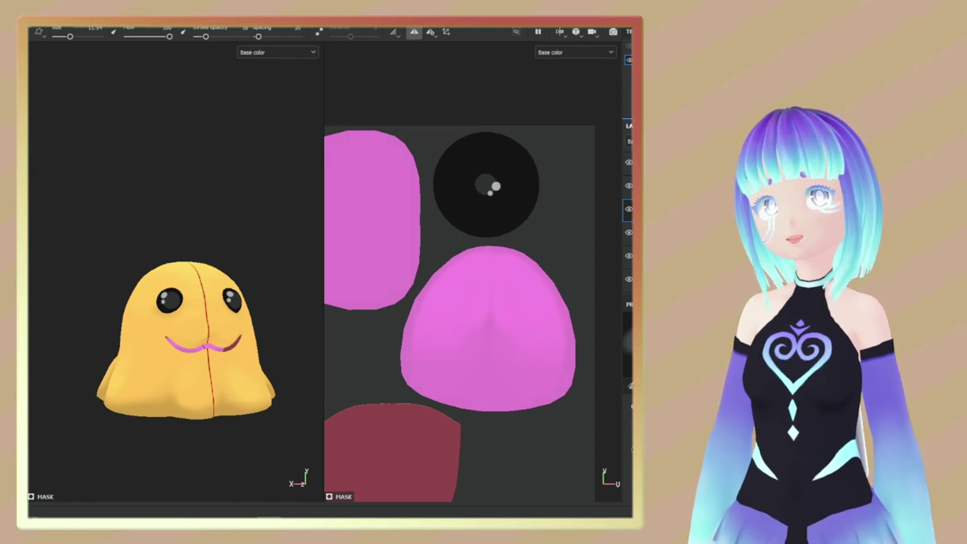
scroll(452, 297, down, 2)
key(4)
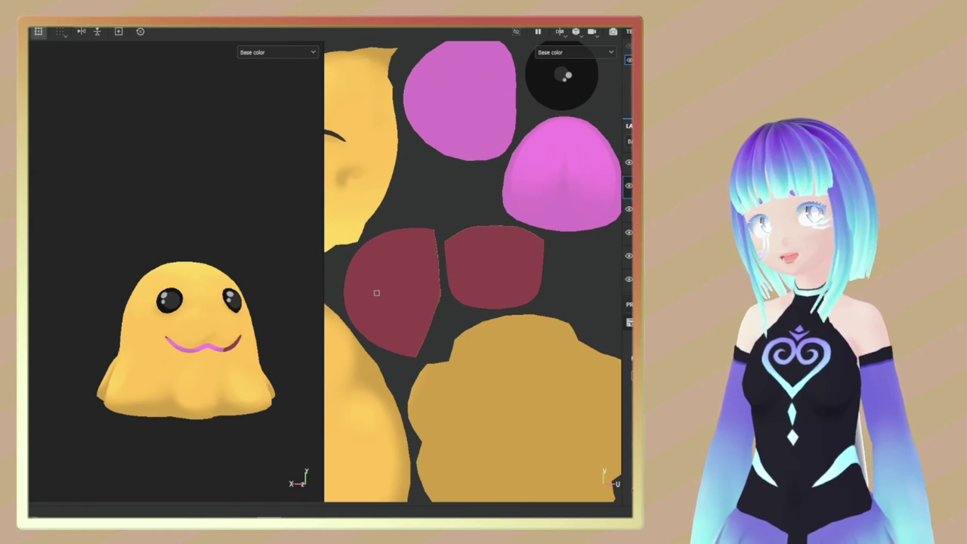
- Paint lighter red along the dark-red mouth island's edge, enlarging the brush as needed
key(1)
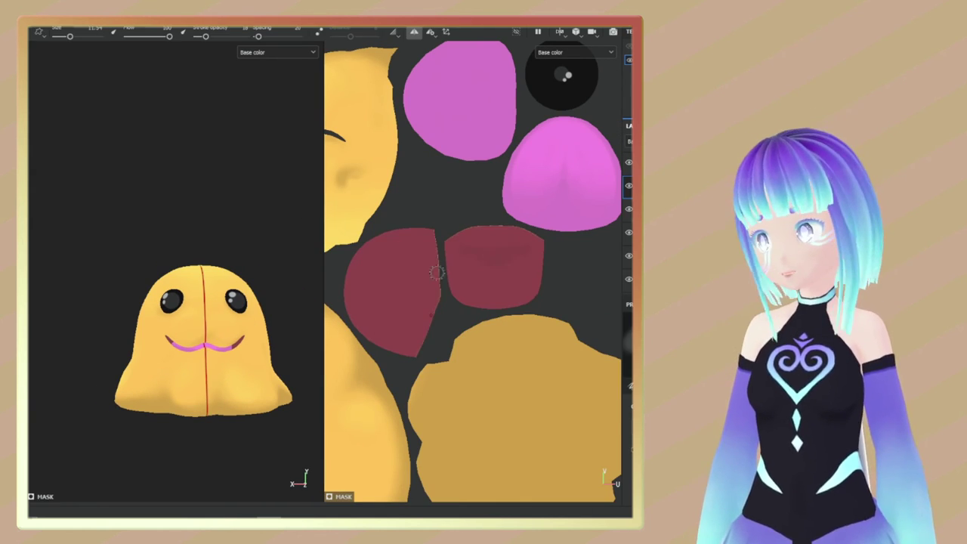
alt+drag(257, 397, 309, 398)
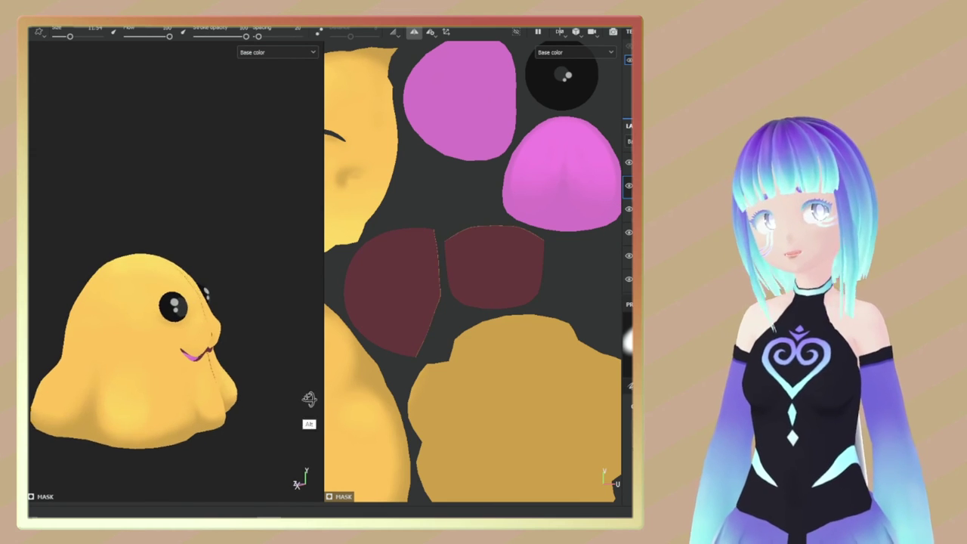
drag(426, 224, 422, 340)
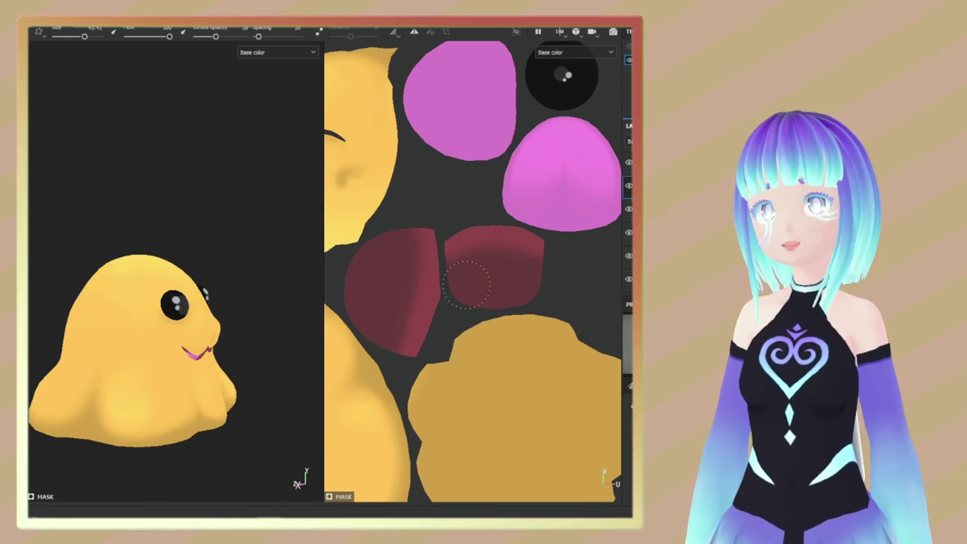
scroll(192, 348, up, 5)
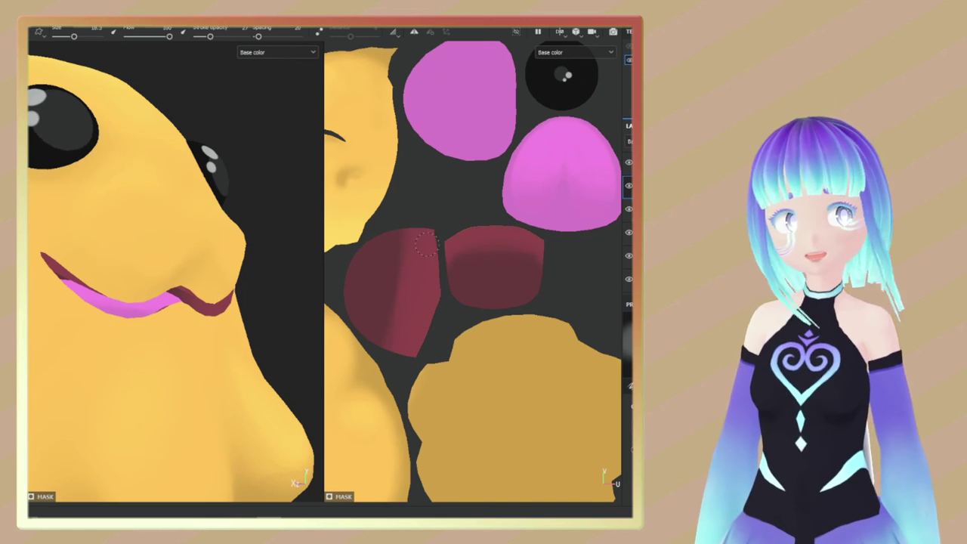
ctrl+drag(445, 240, 507, 247)
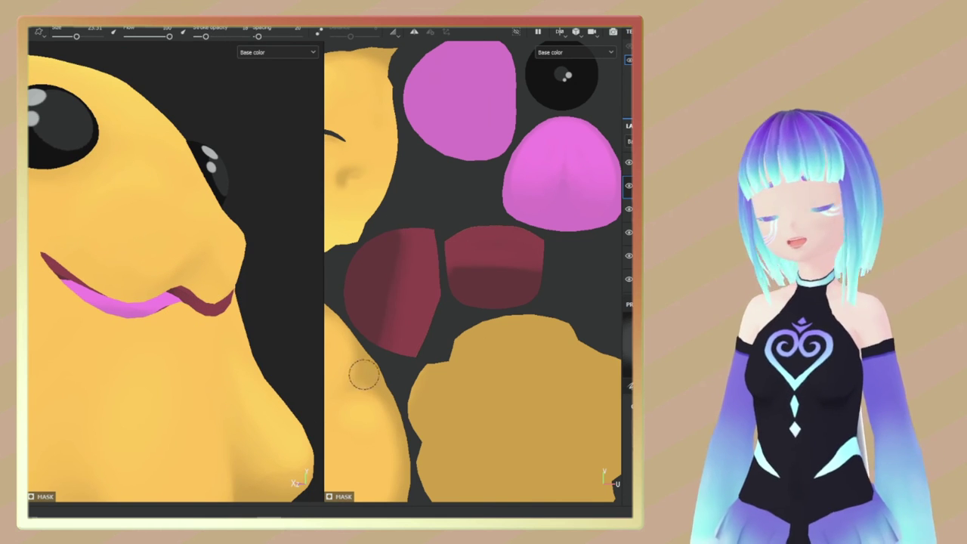
ctrl+right_drag(414, 391, 453, 391)
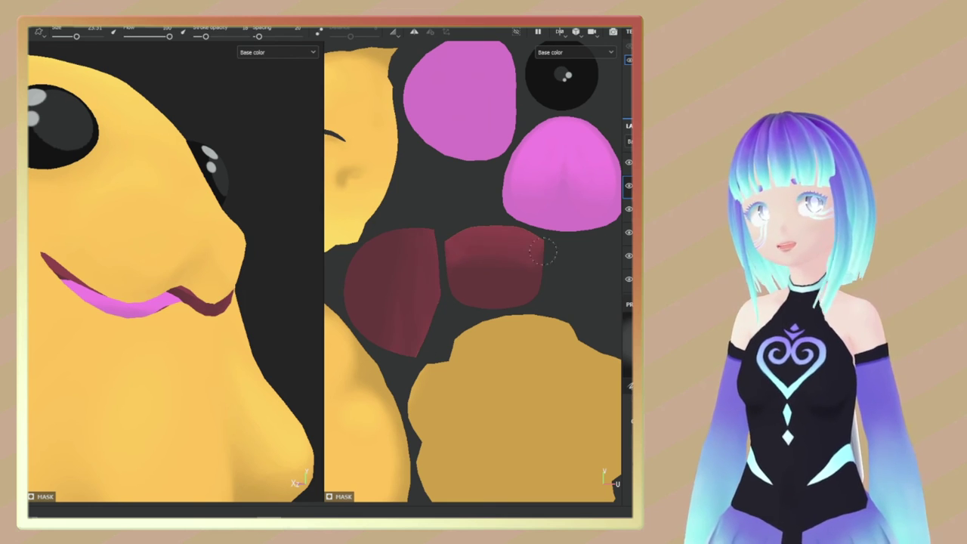
alt+drag(121, 450, 185, 449)
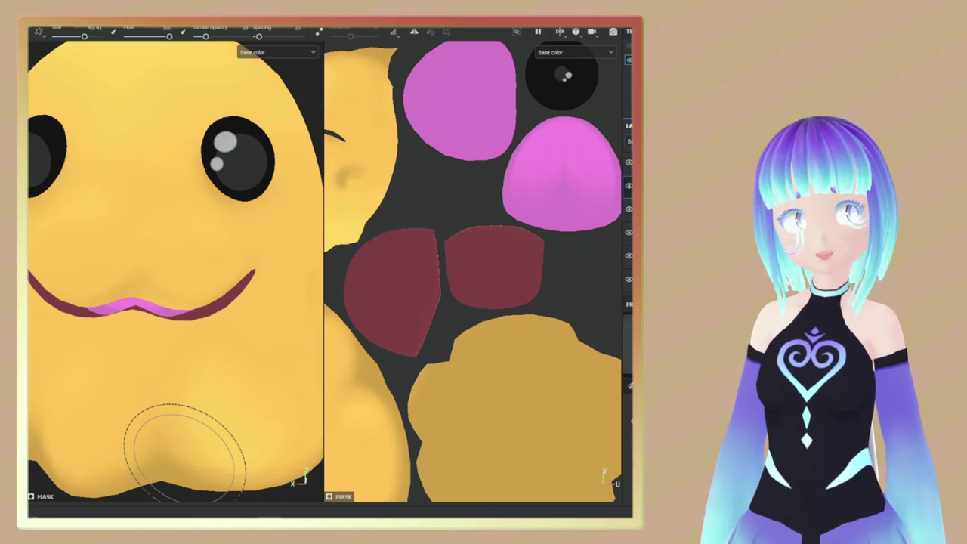
click(182, 31)
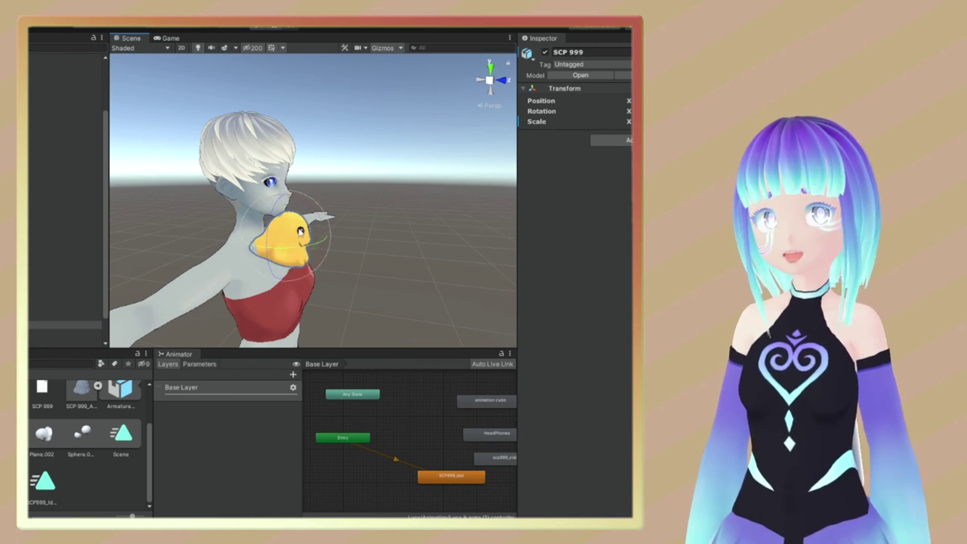
- Orbit to face the avatar and drag the SCP 999 blob from its chest onto its head
alt+drag(301, 231, 248, 228)
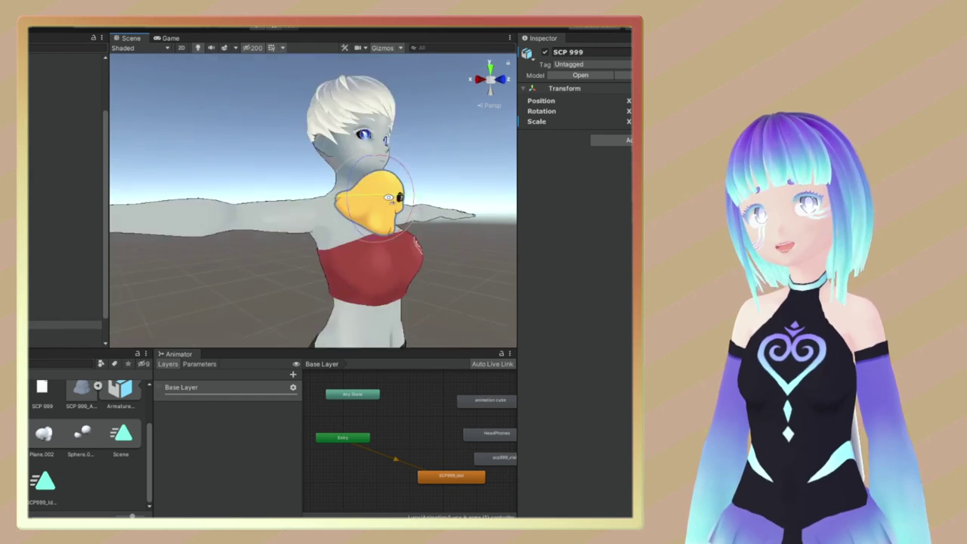
drag(226, 226, 249, 90)
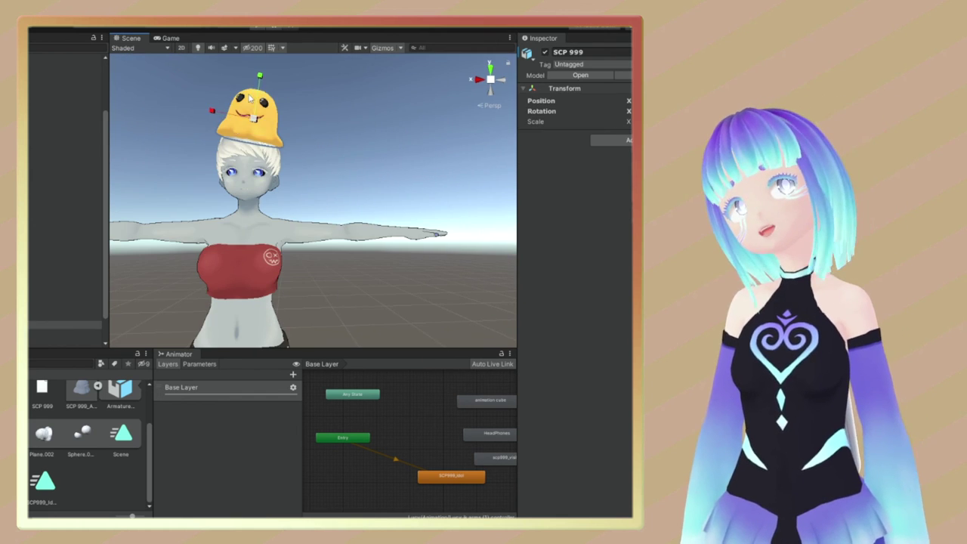